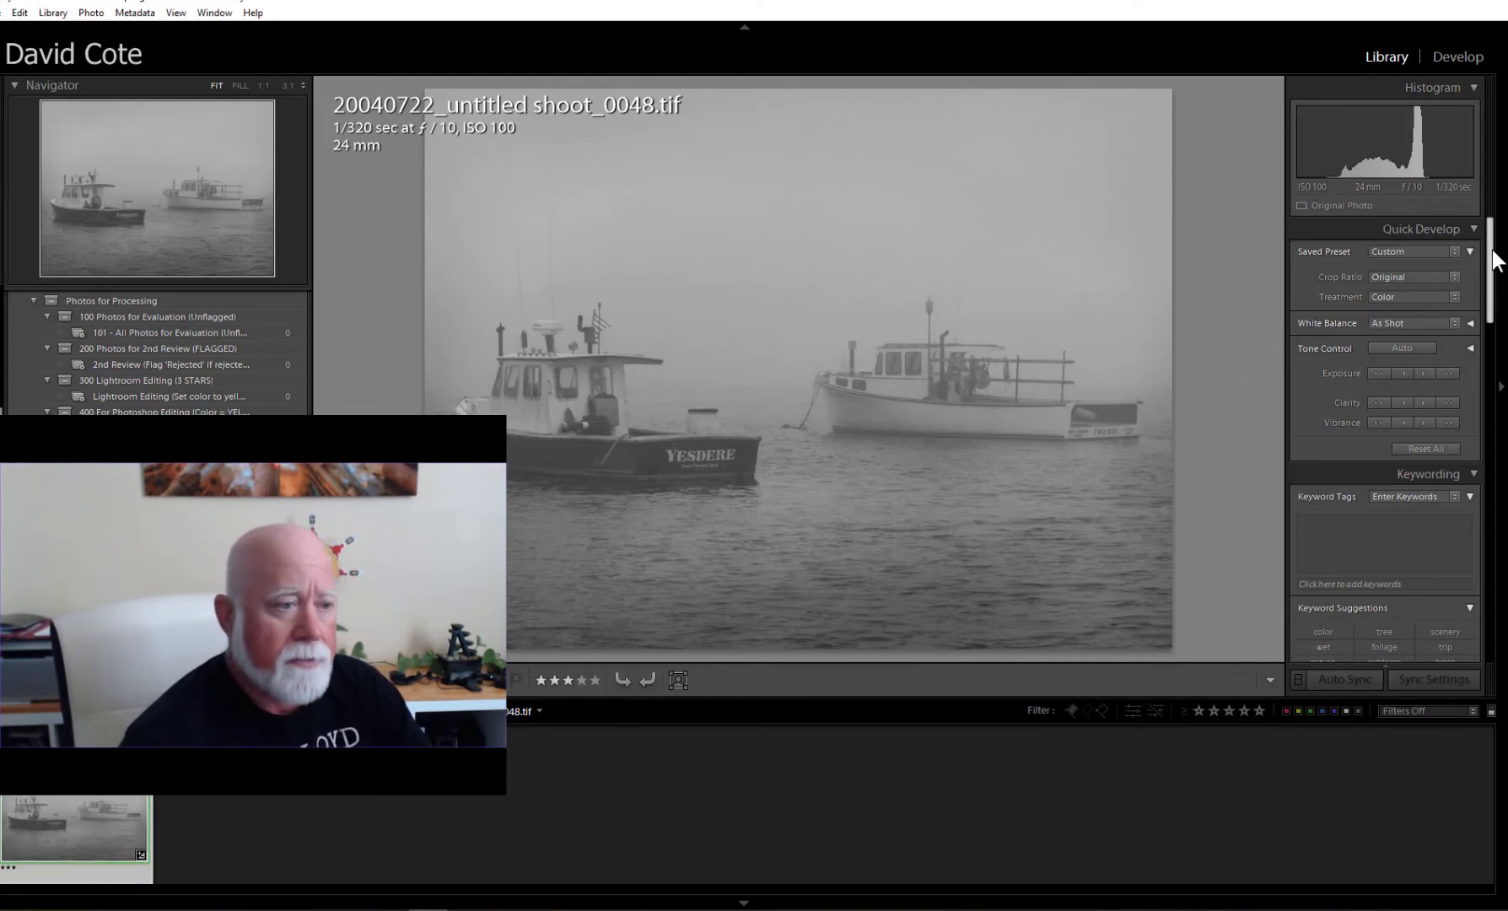
# Review the boat photo's EXIF, Contact, IPTC and Copyright metadata (32.42 MB TIFF, 2592 x 1944), Preset: None.
pyautogui.moveTo(1492, 252); pyautogui.dragTo(1489, 380)
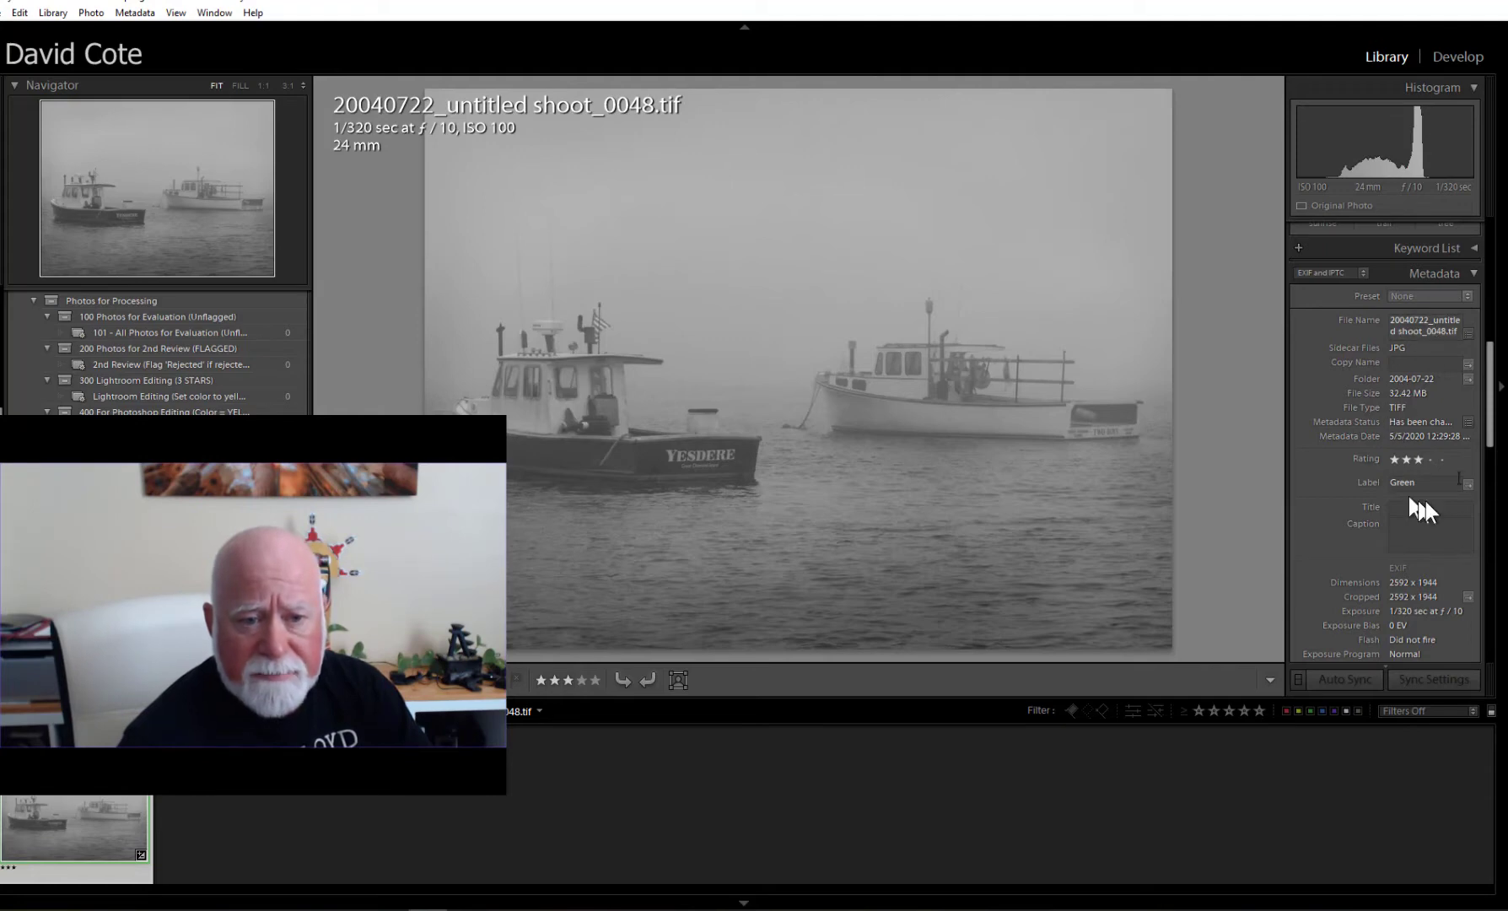
pyautogui.moveTo(1490, 386); pyautogui.dragTo(1494, 451)
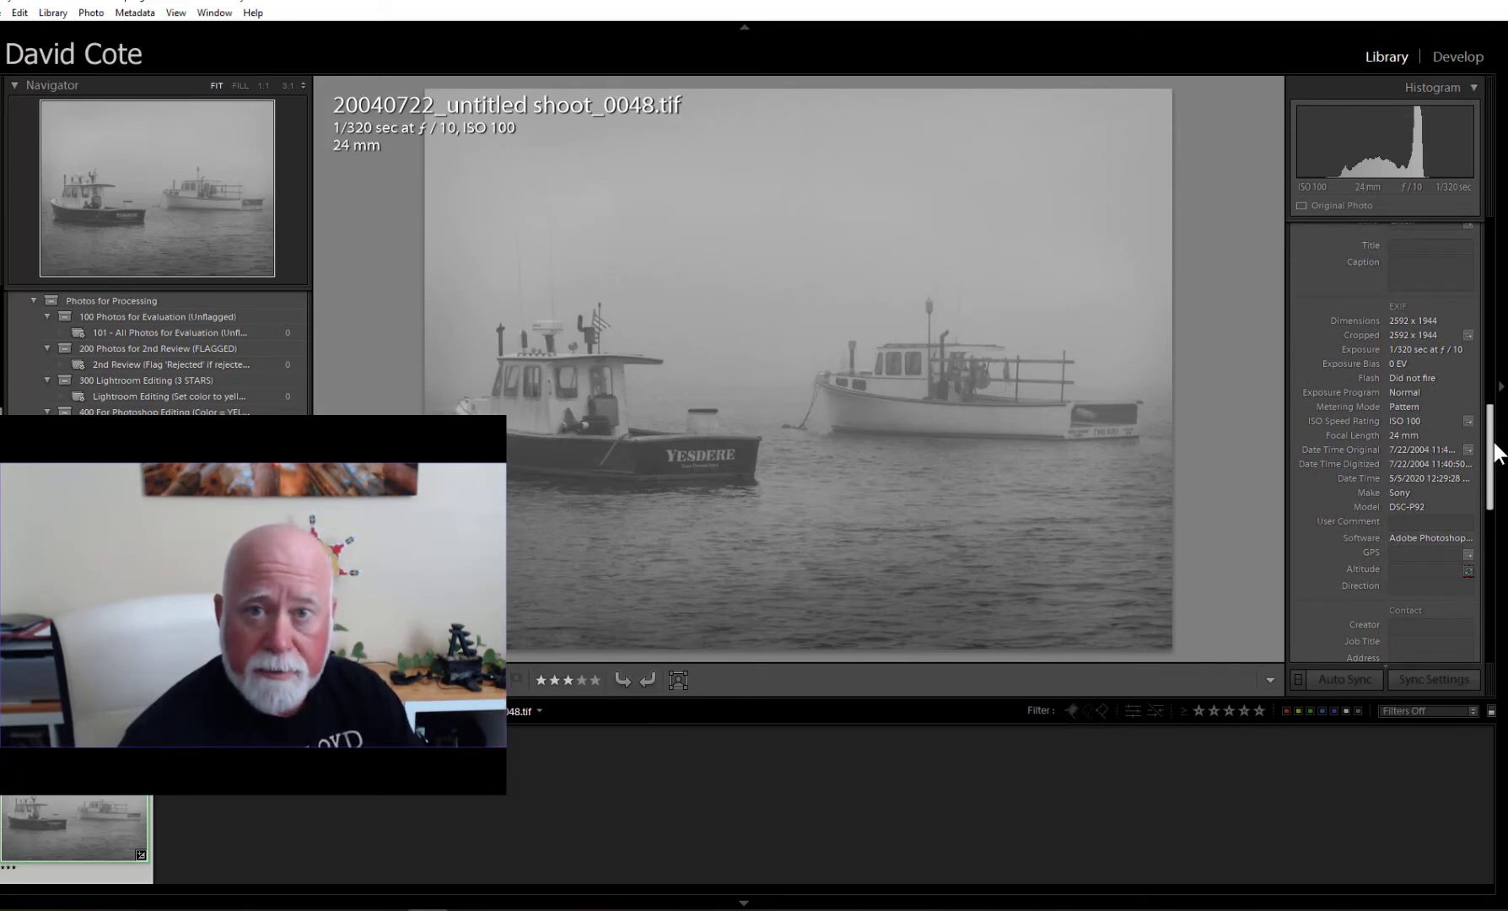
pyautogui.moveTo(1494, 451); pyautogui.dragTo(1491, 453)
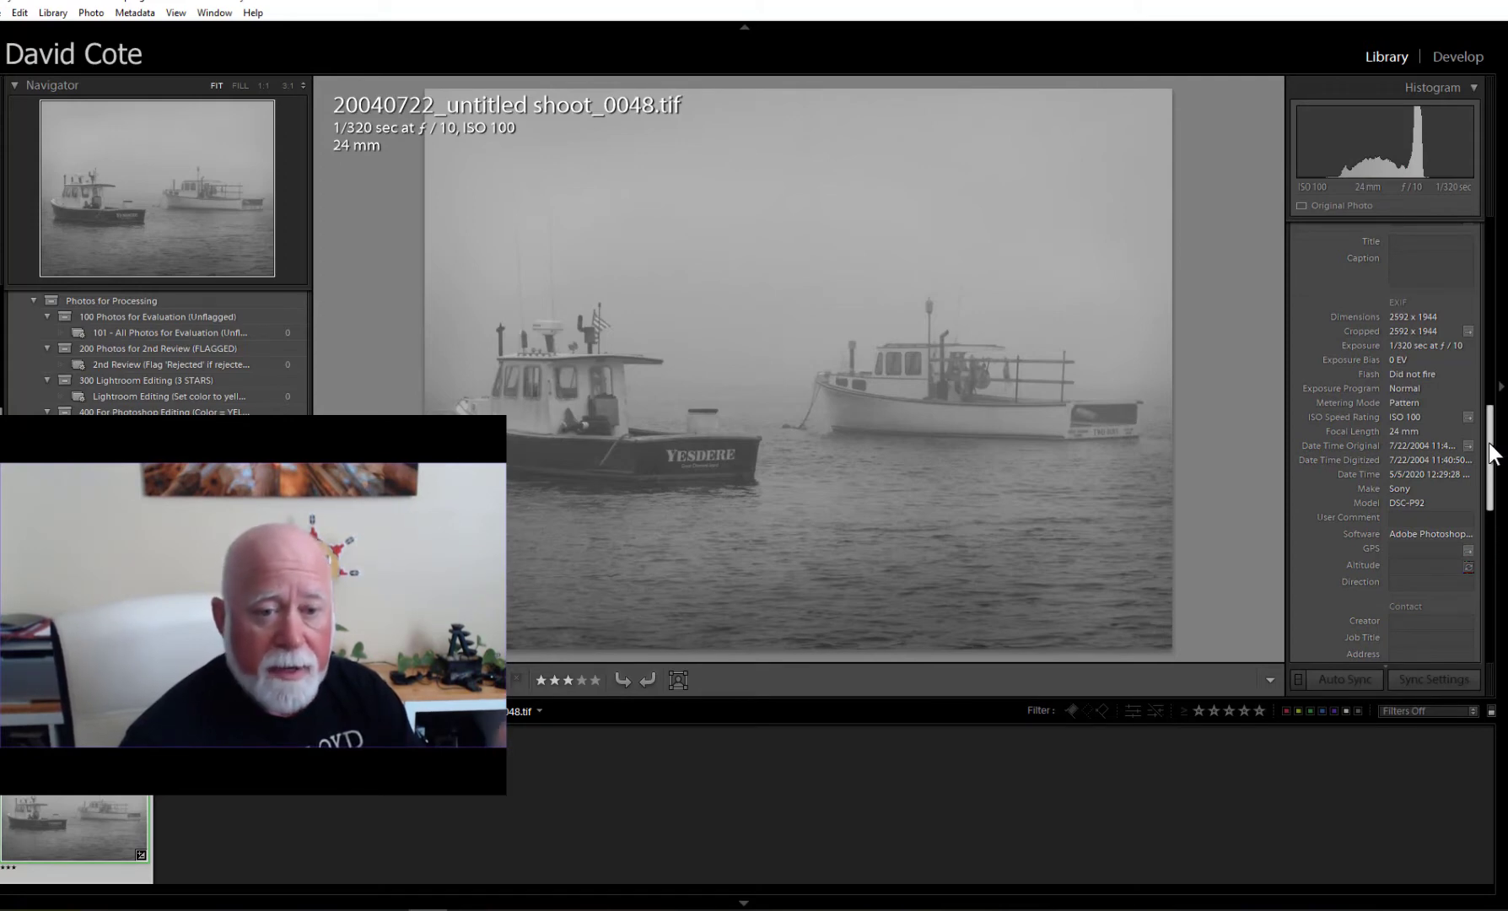
pyautogui.moveTo(1491, 453); pyautogui.dragTo(1495, 498)
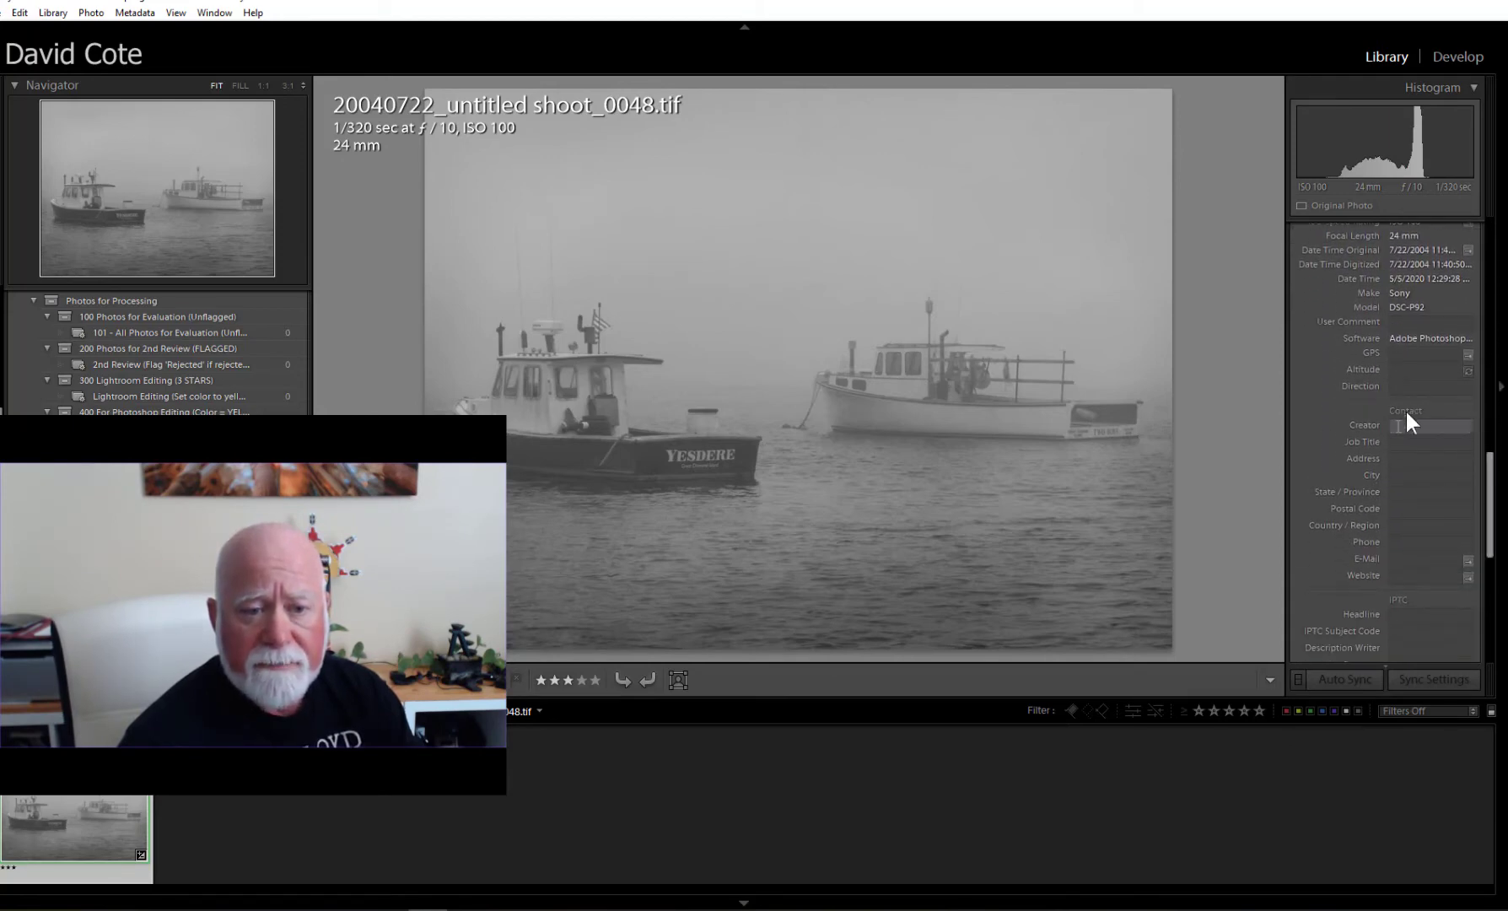
pyautogui.scroll(-5, 1489, 553)
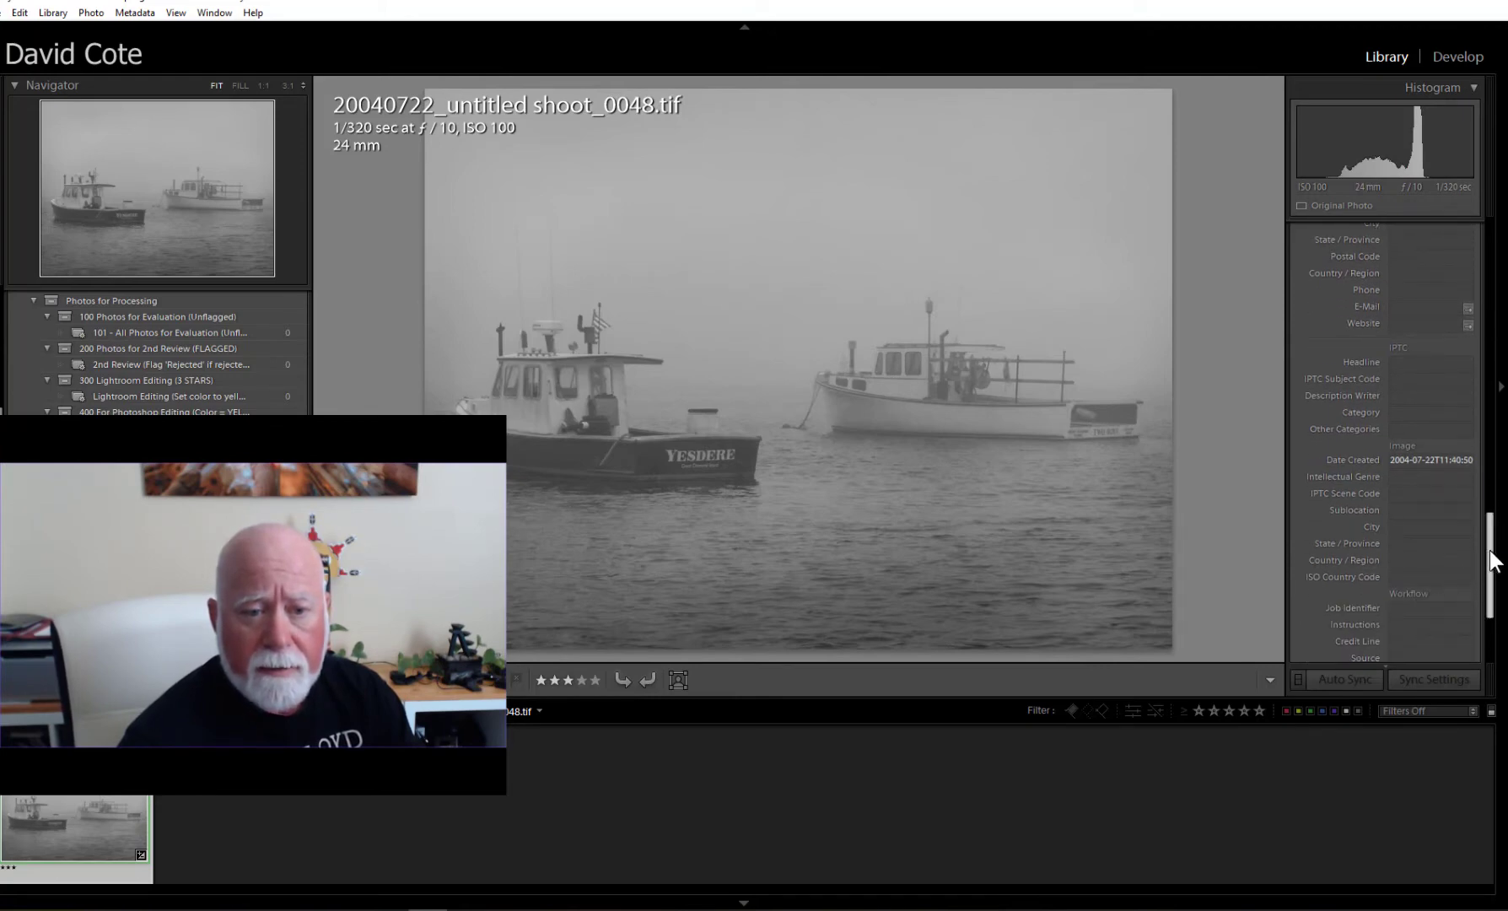
pyautogui.scroll(-3, 1490, 557)
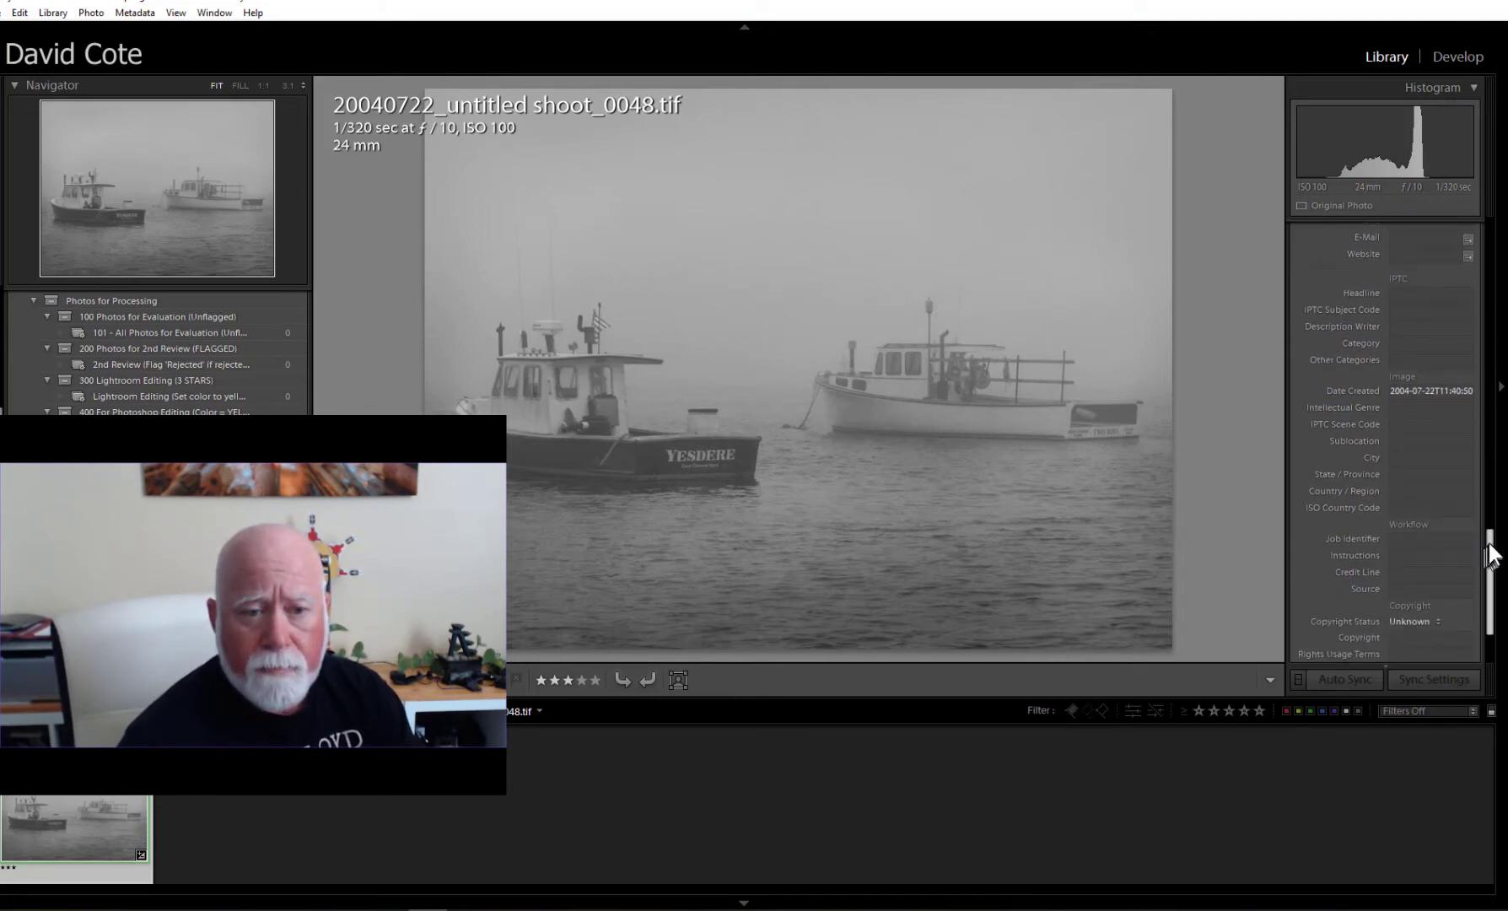
pyautogui.scroll(-3, 1486, 540)
pyautogui.click(1434, 479)
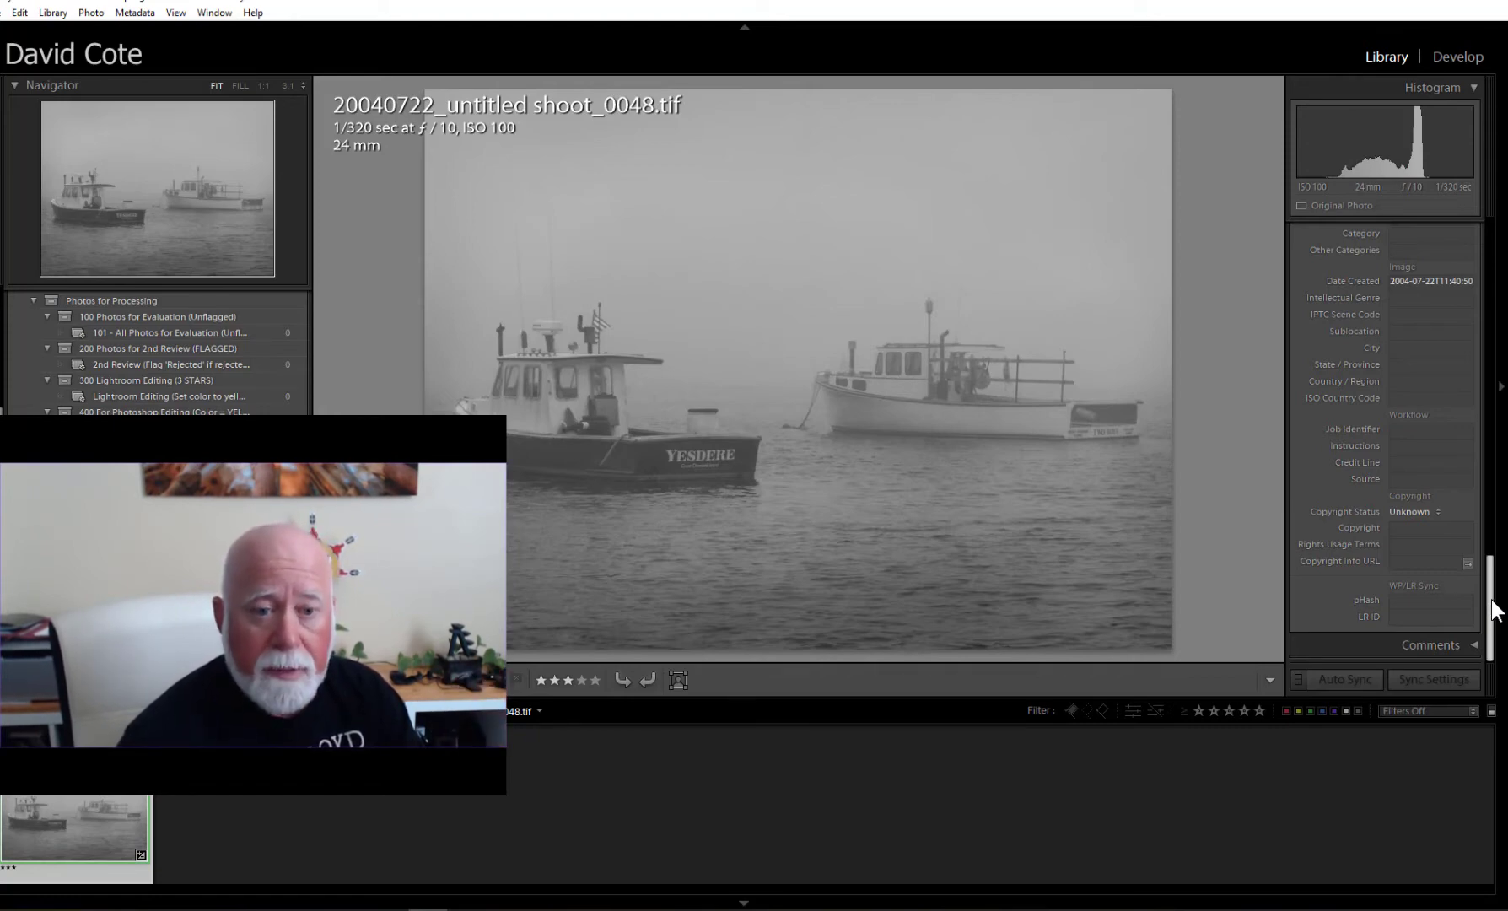
pyautogui.moveTo(1493, 606); pyautogui.dragTo(1491, 336)
pyautogui.scroll(-4, 1490, 337)
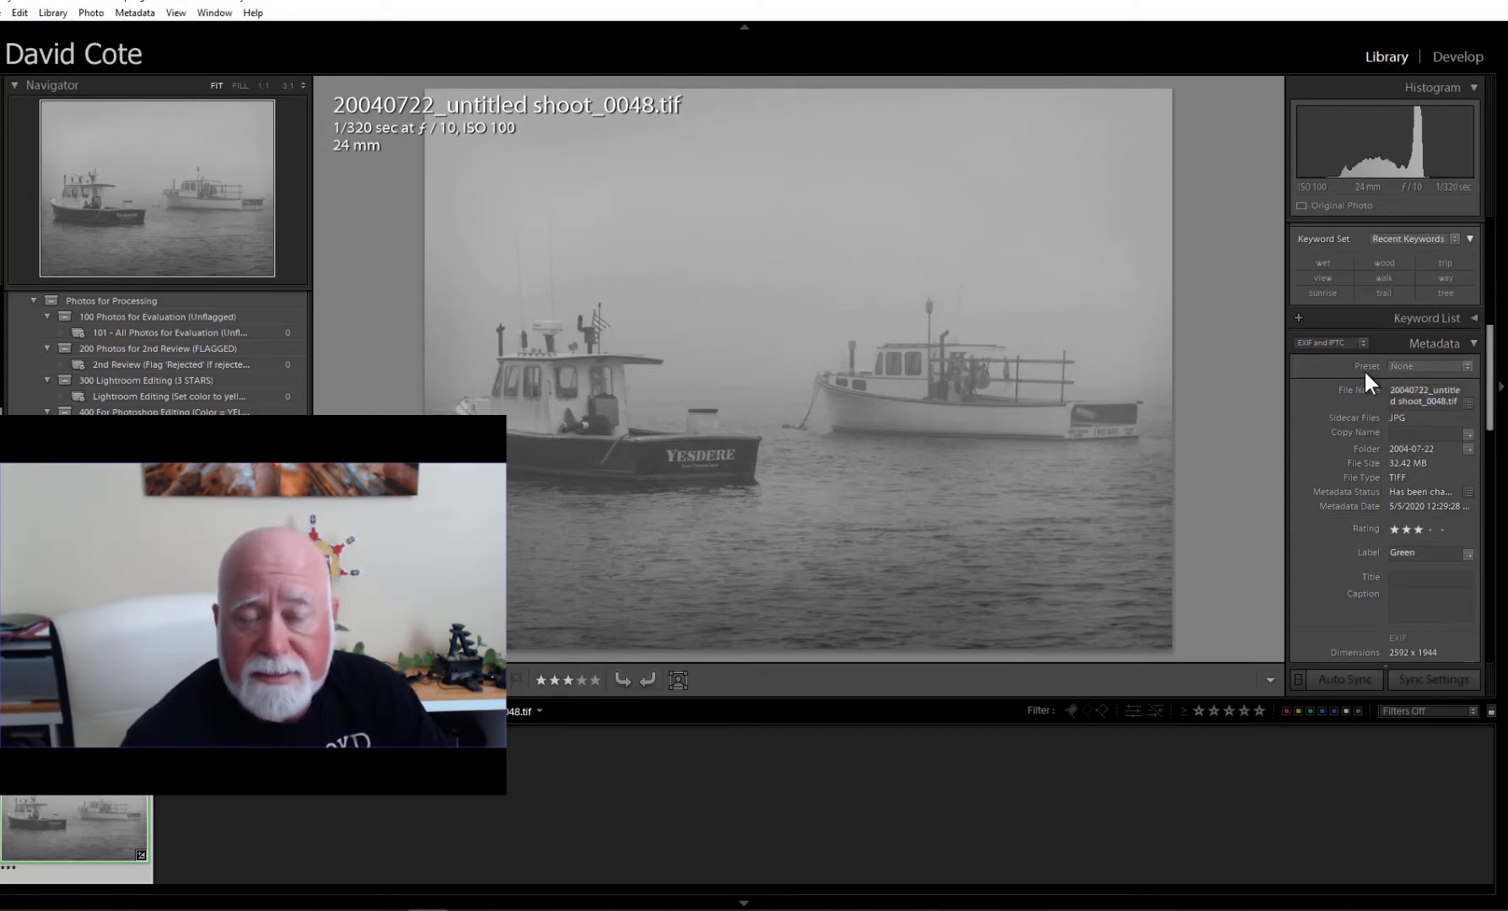
# Choose Edit Presets... from the Metadata preset list and scroll through the Edit Metadata Presets dialog.
pyautogui.click(1468, 367)
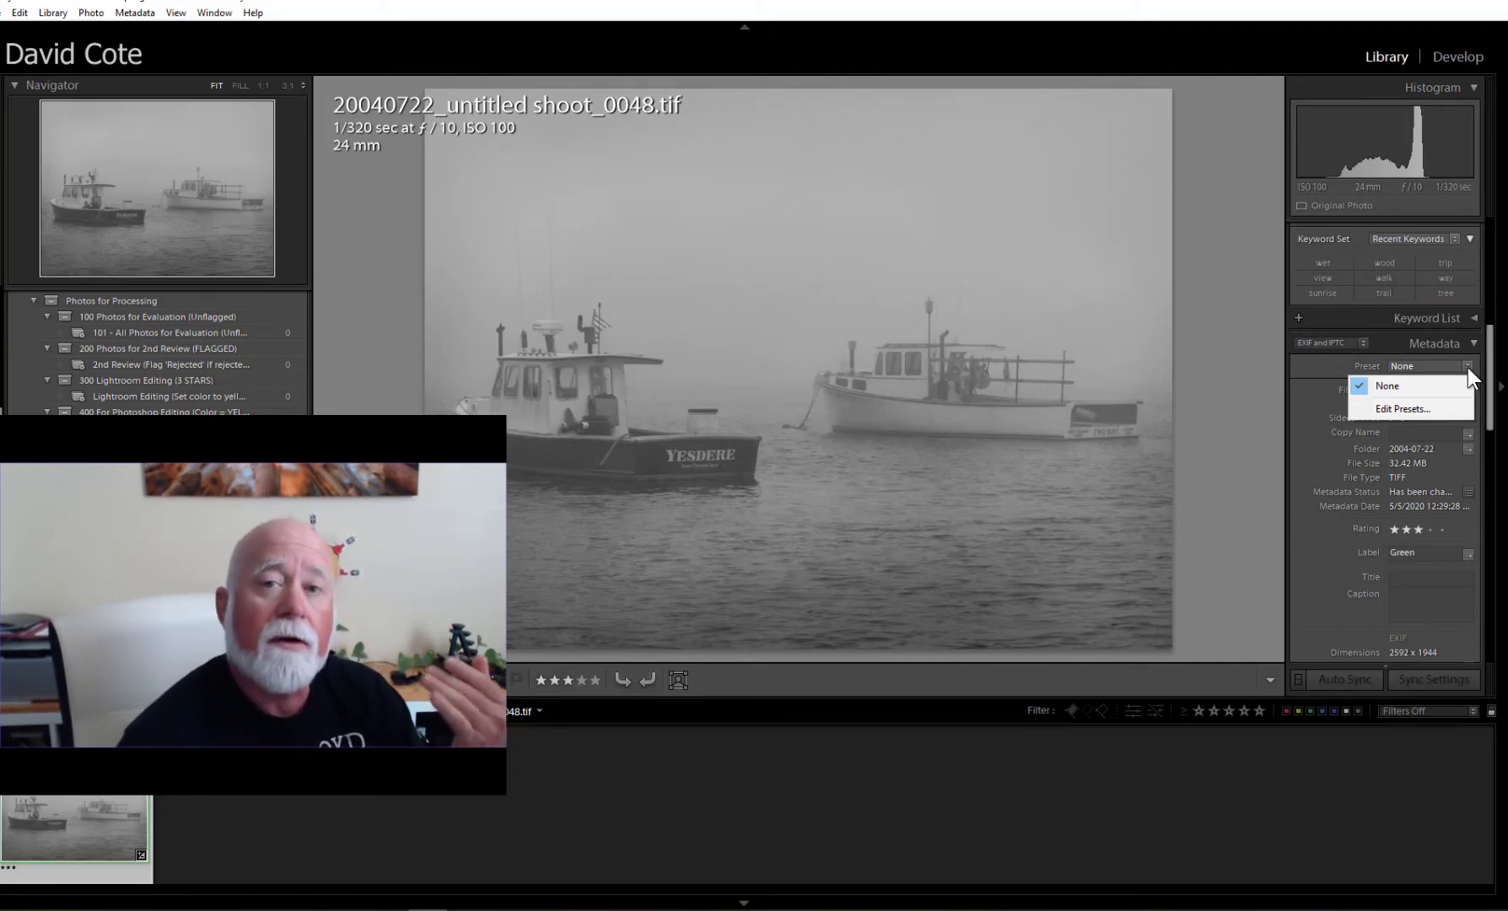
pyautogui.click(1404, 412)
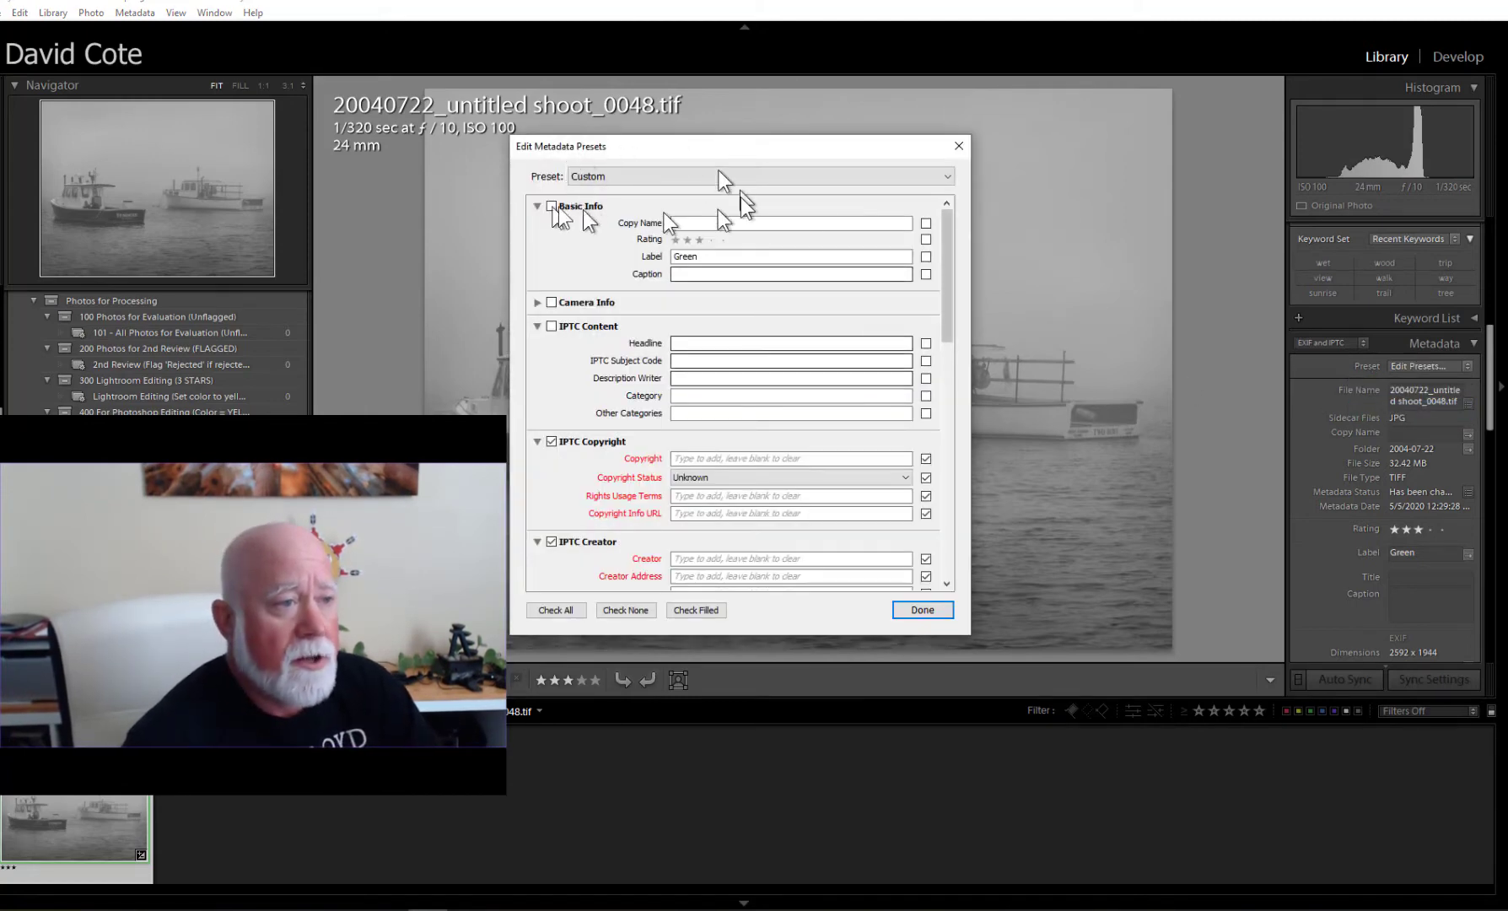
pyautogui.moveTo(946, 240); pyautogui.dragTo(961, 315)
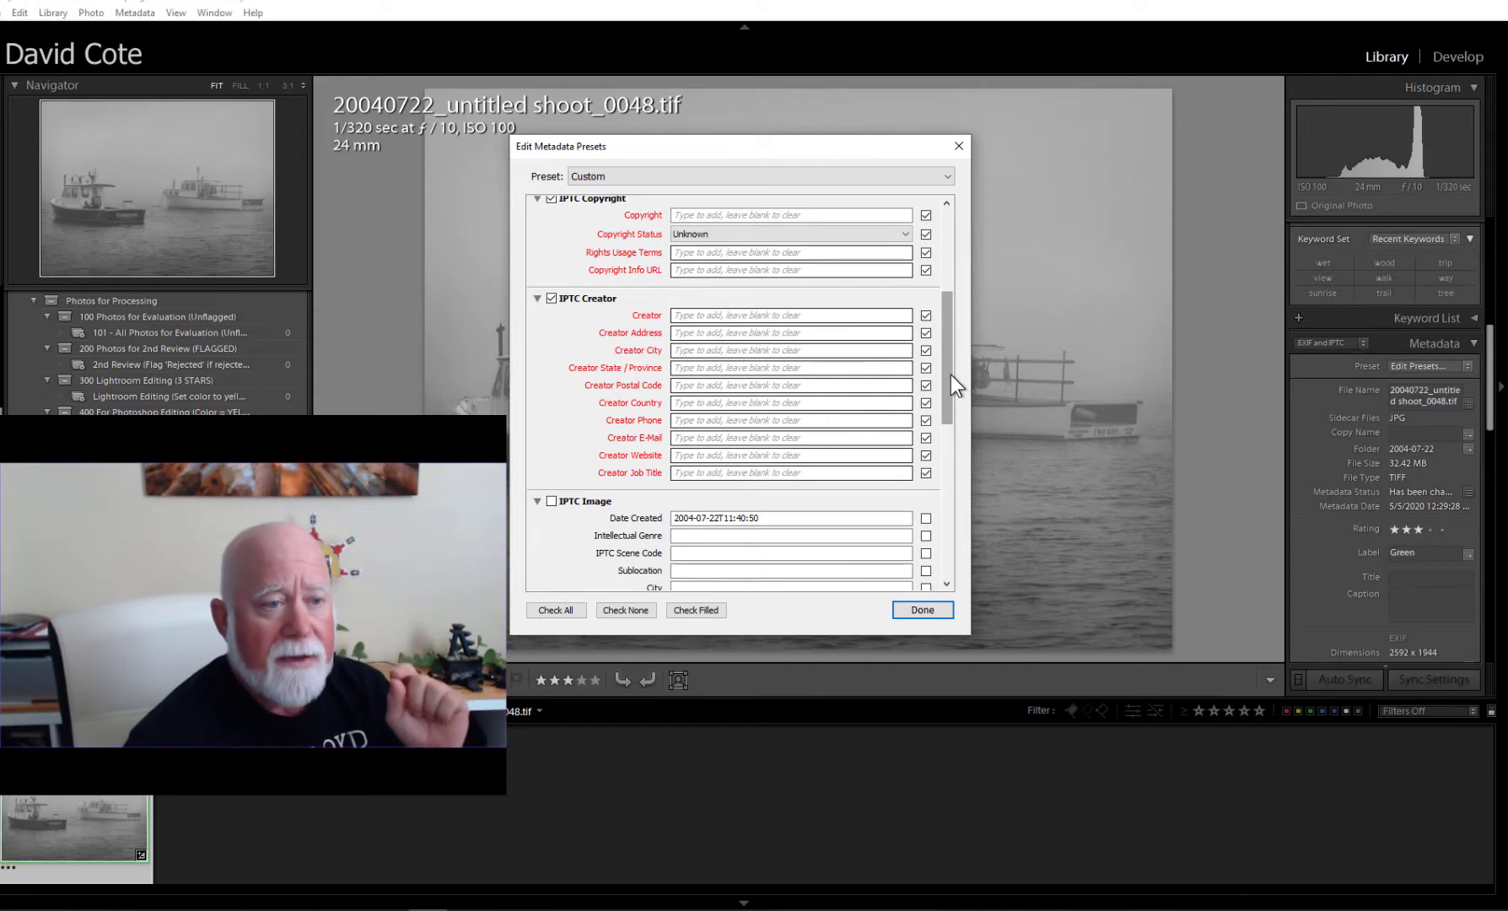
pyautogui.moveTo(951, 374); pyautogui.dragTo(948, 347)
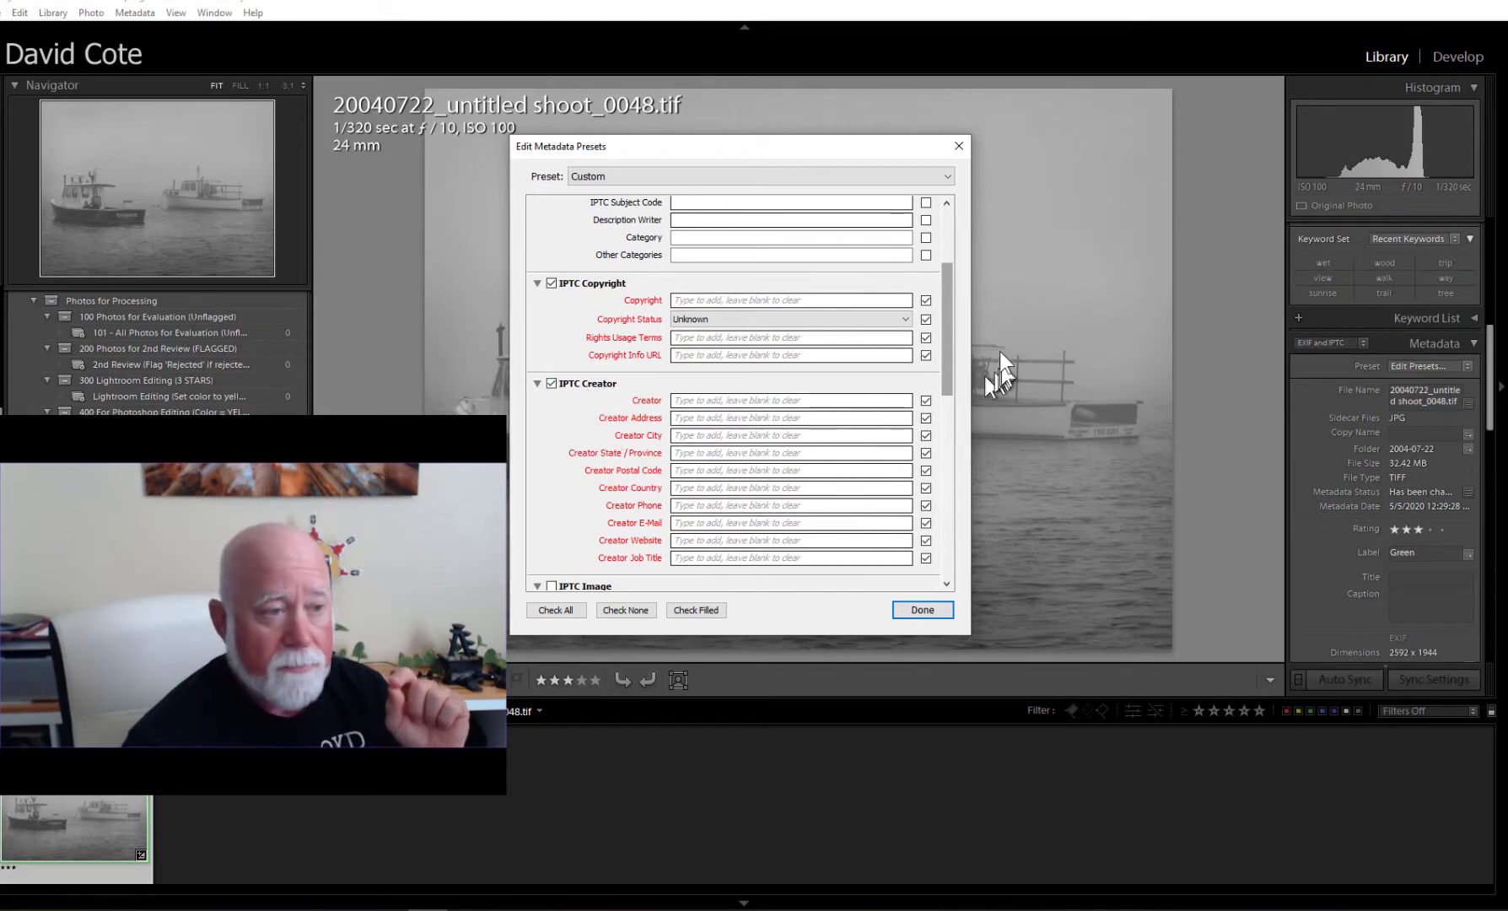
pyautogui.moveTo(951, 307); pyautogui.dragTo(943, 495)
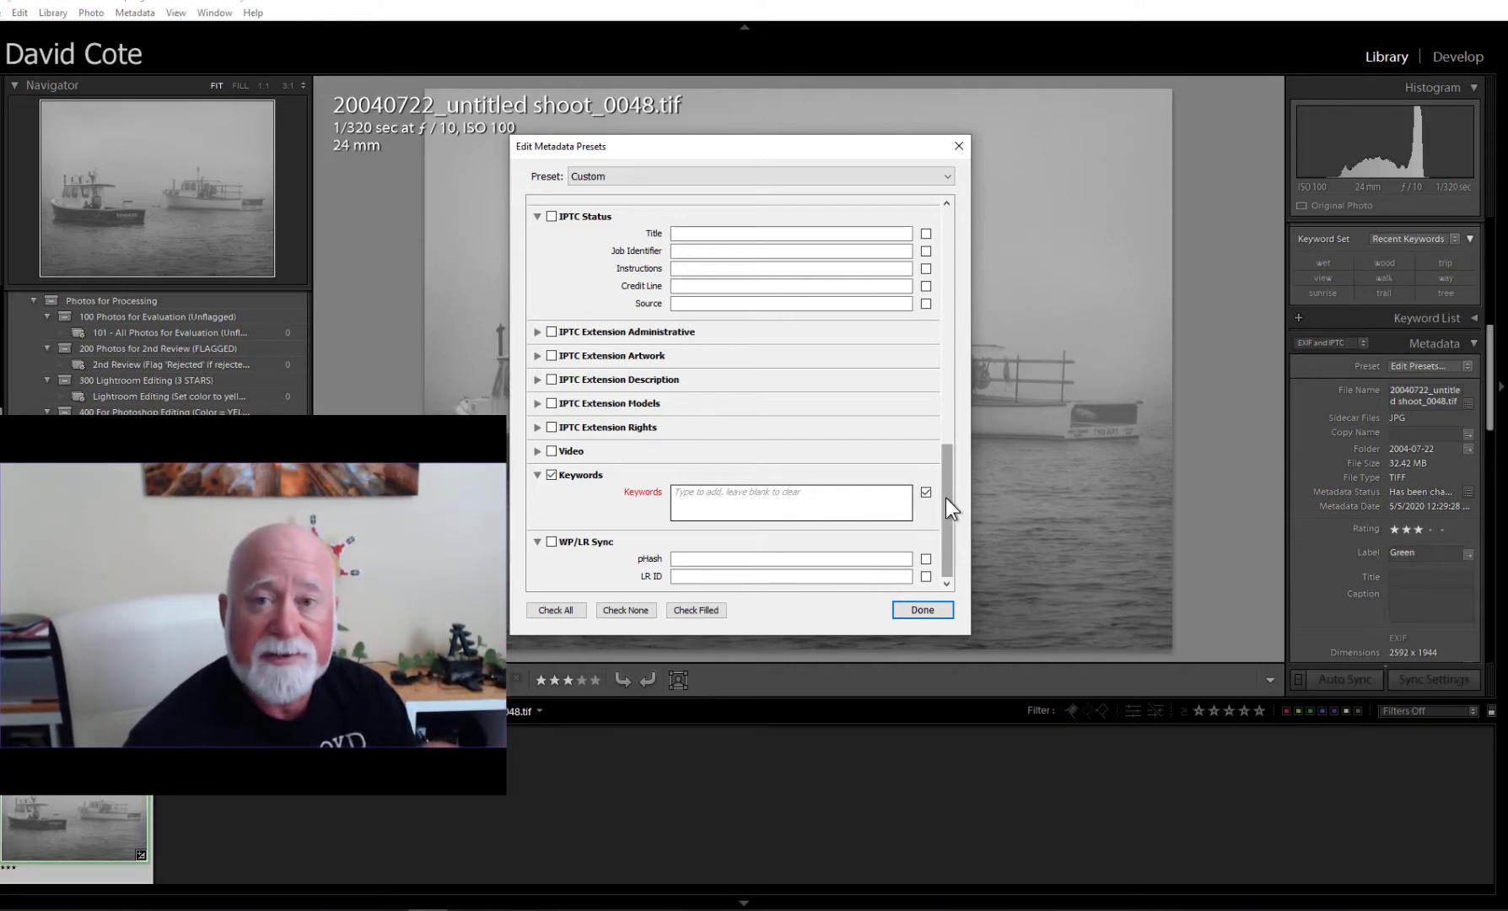
pyautogui.moveTo(946, 490); pyautogui.dragTo(957, 247)
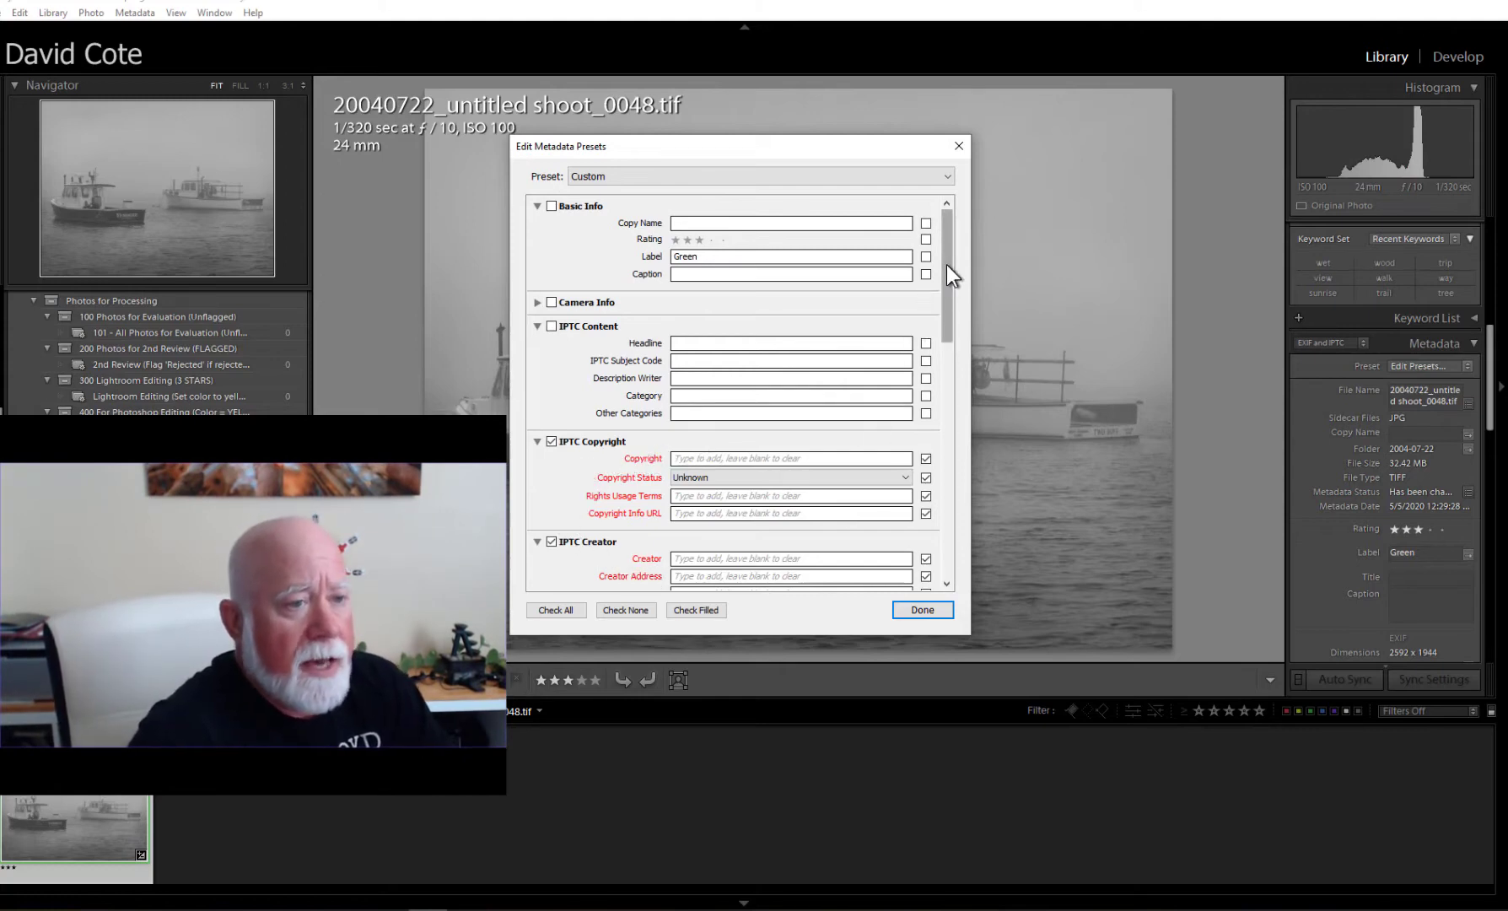
# Enter the creator's name and paste the street address into the IPTC Creator fields.
pyautogui.moveTo(946, 265); pyautogui.dragTo(806, 356)
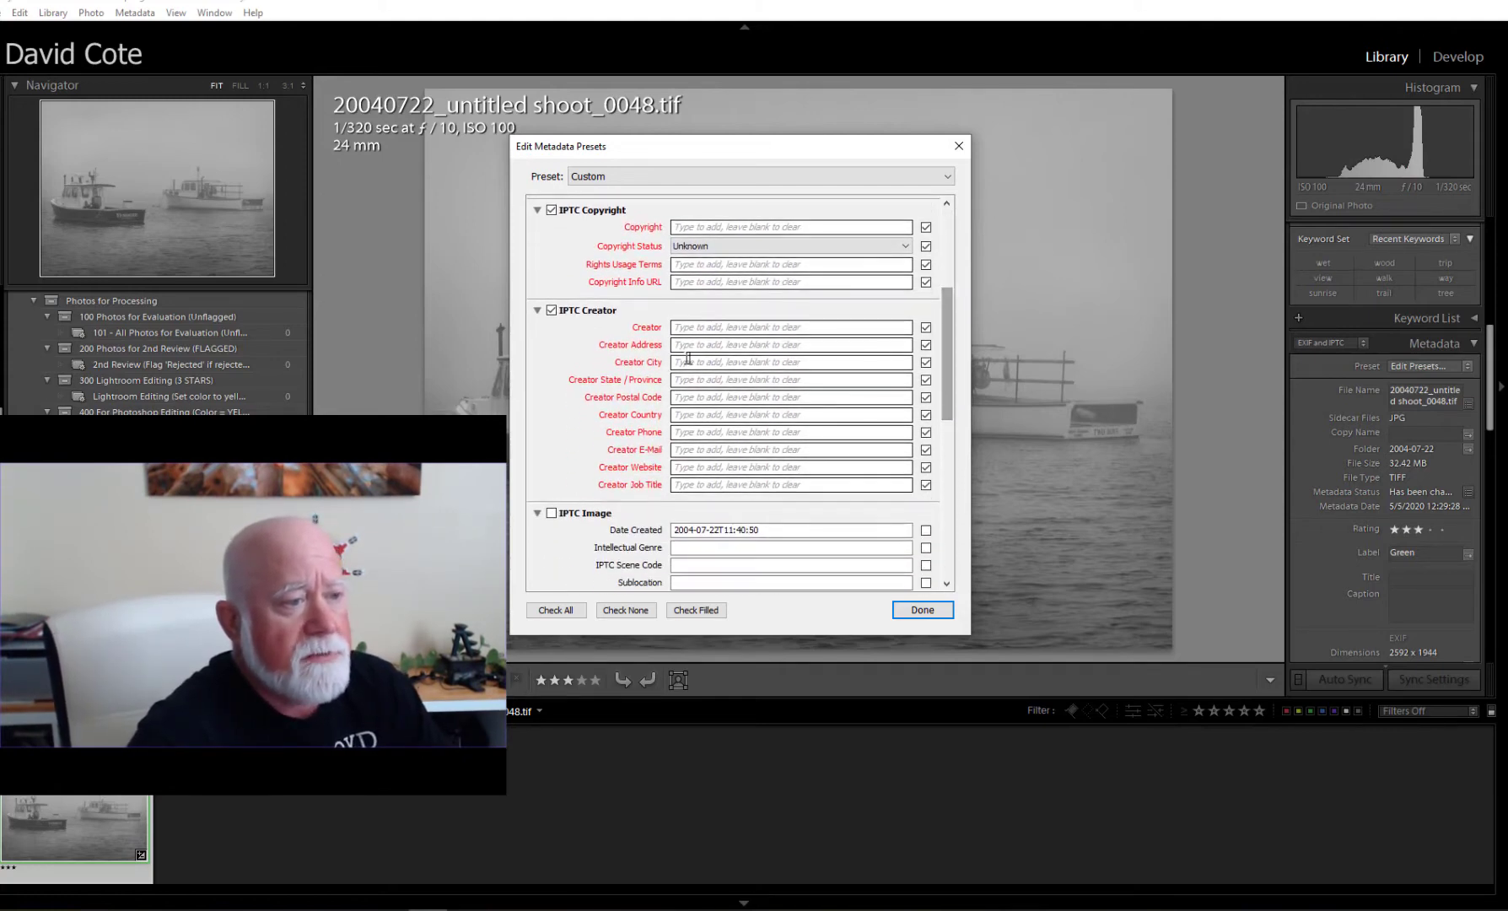
pyautogui.click(695, 326)
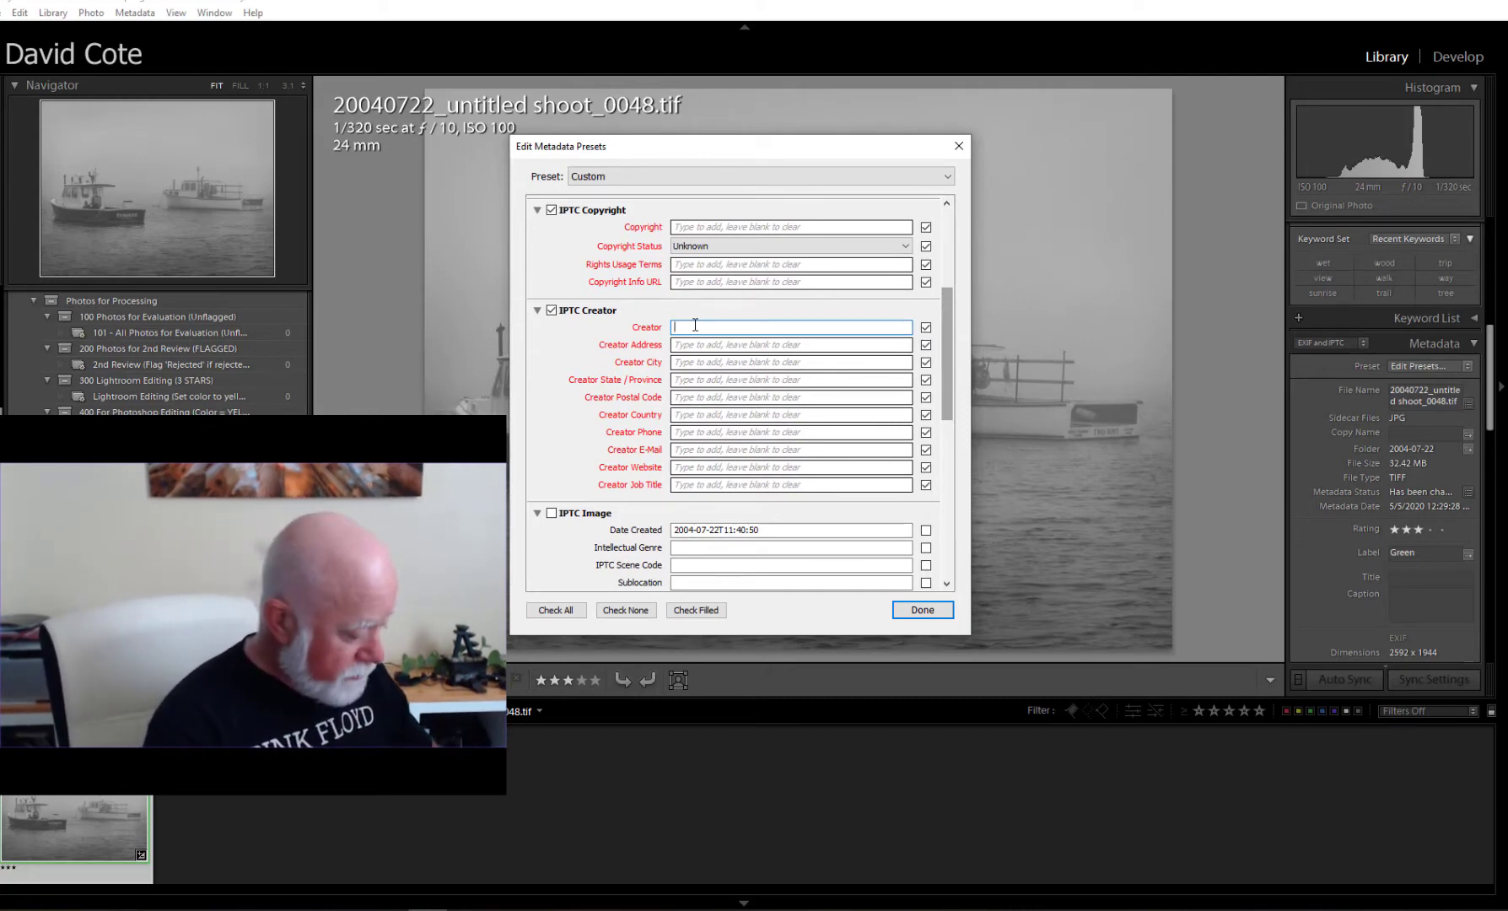
pyautogui.write('David Cote')
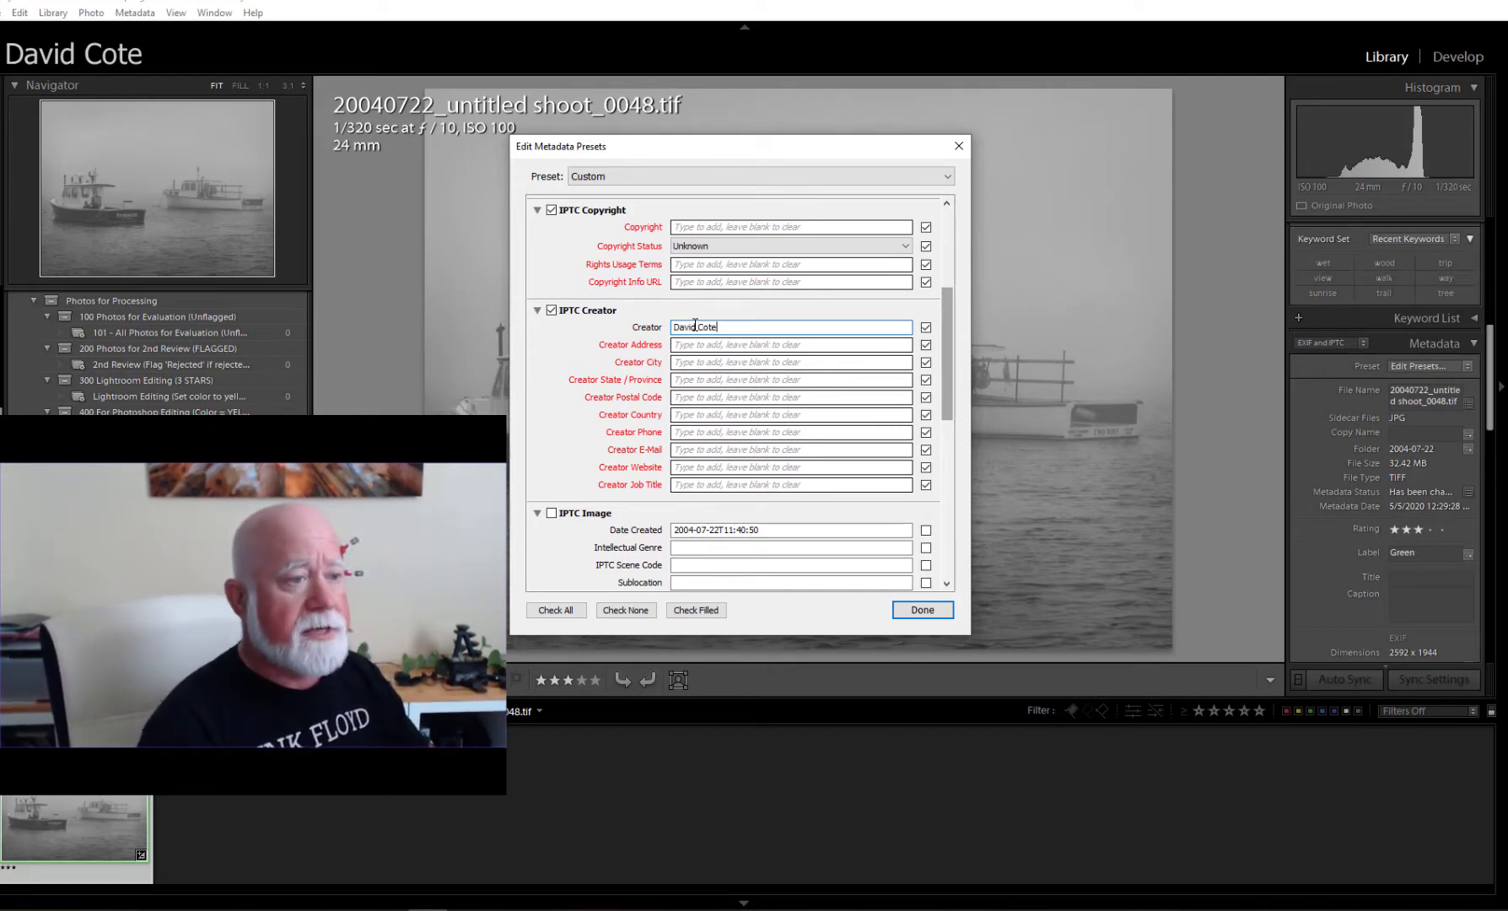
pyautogui.click(680, 345)
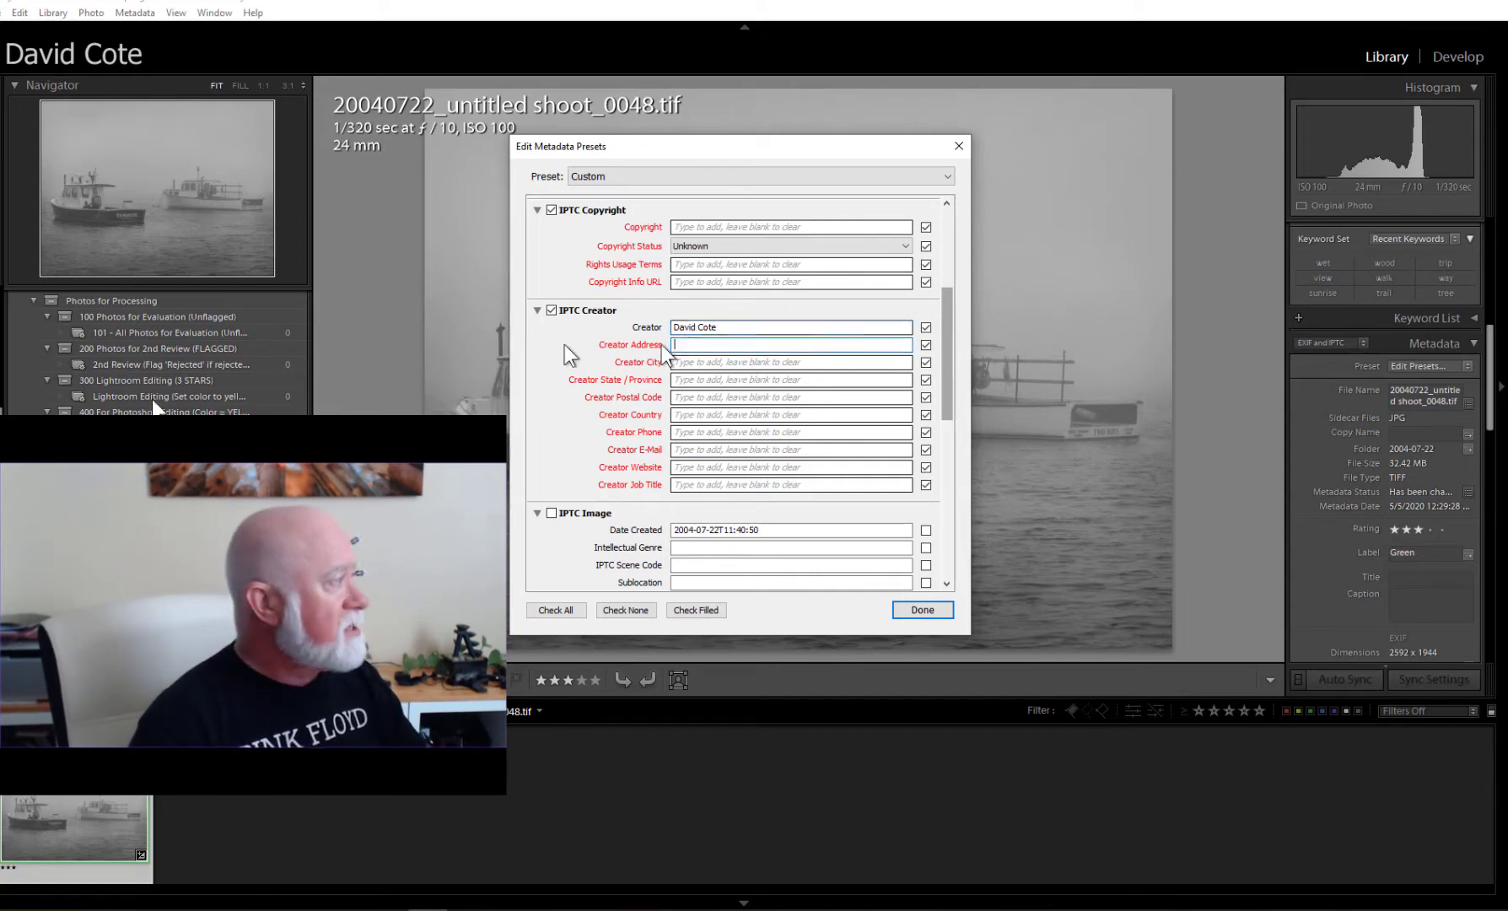
pyautogui.hotkey('alt', 'Tab')
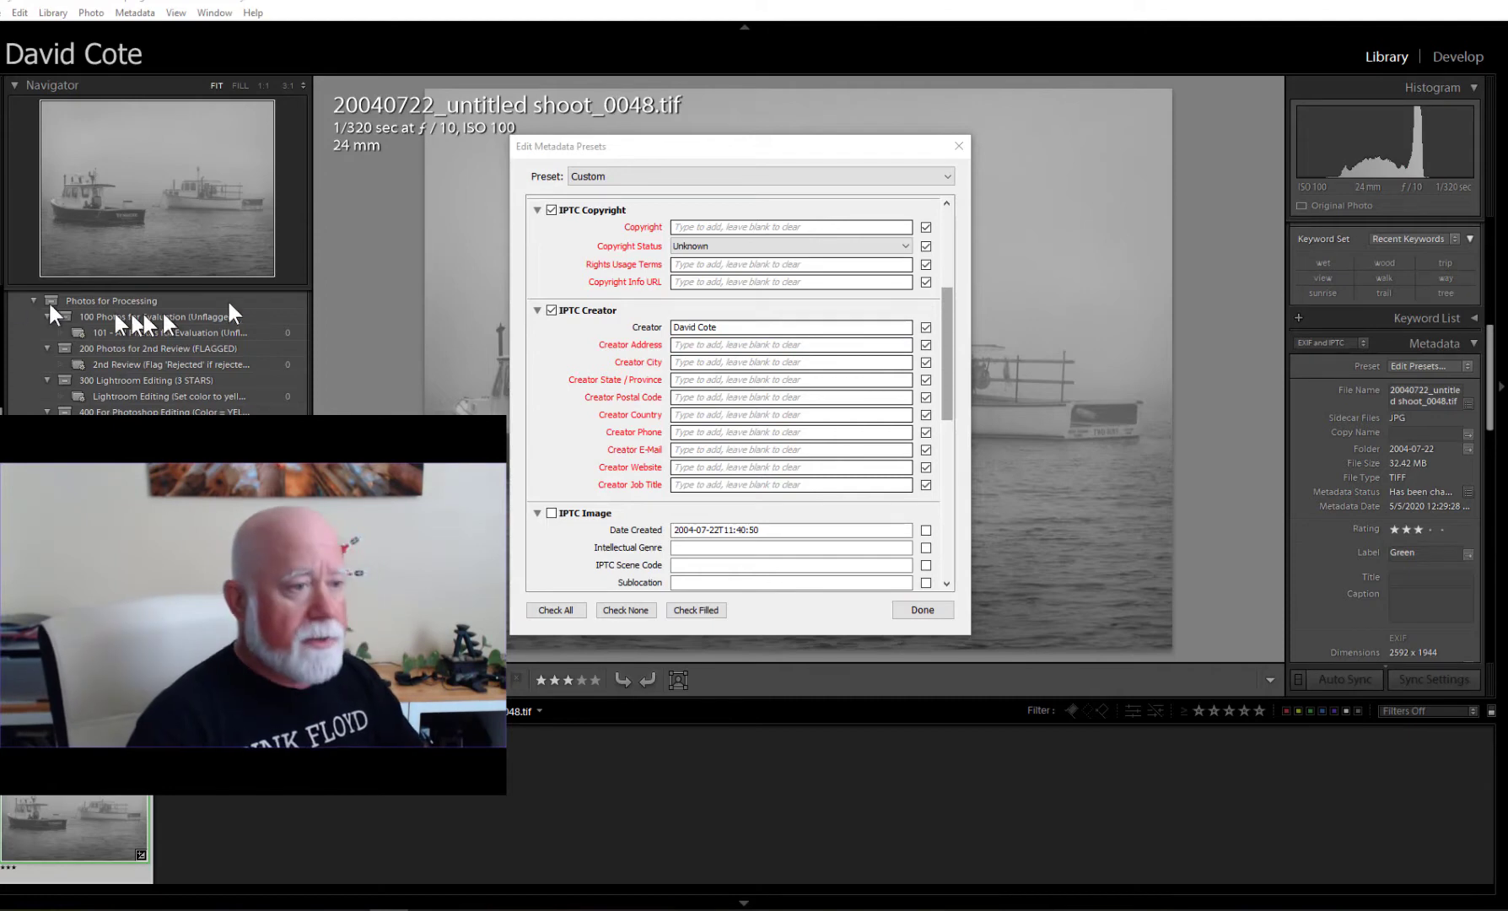
pyautogui.click(707, 345)
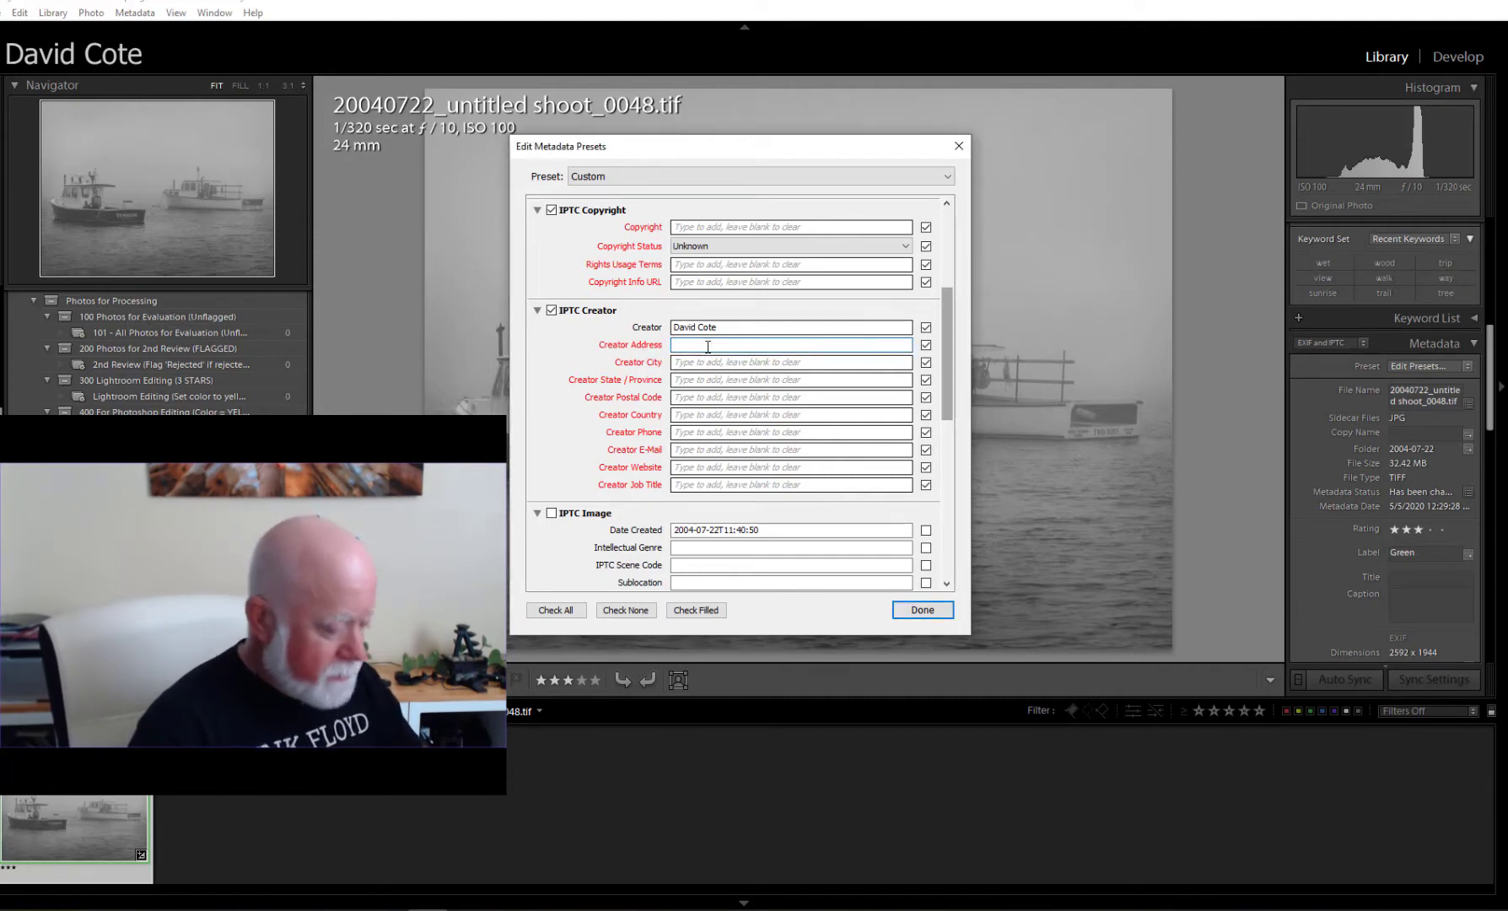
# Fill in the creator's city, state and postal code.
pyautogui.click(690, 361)
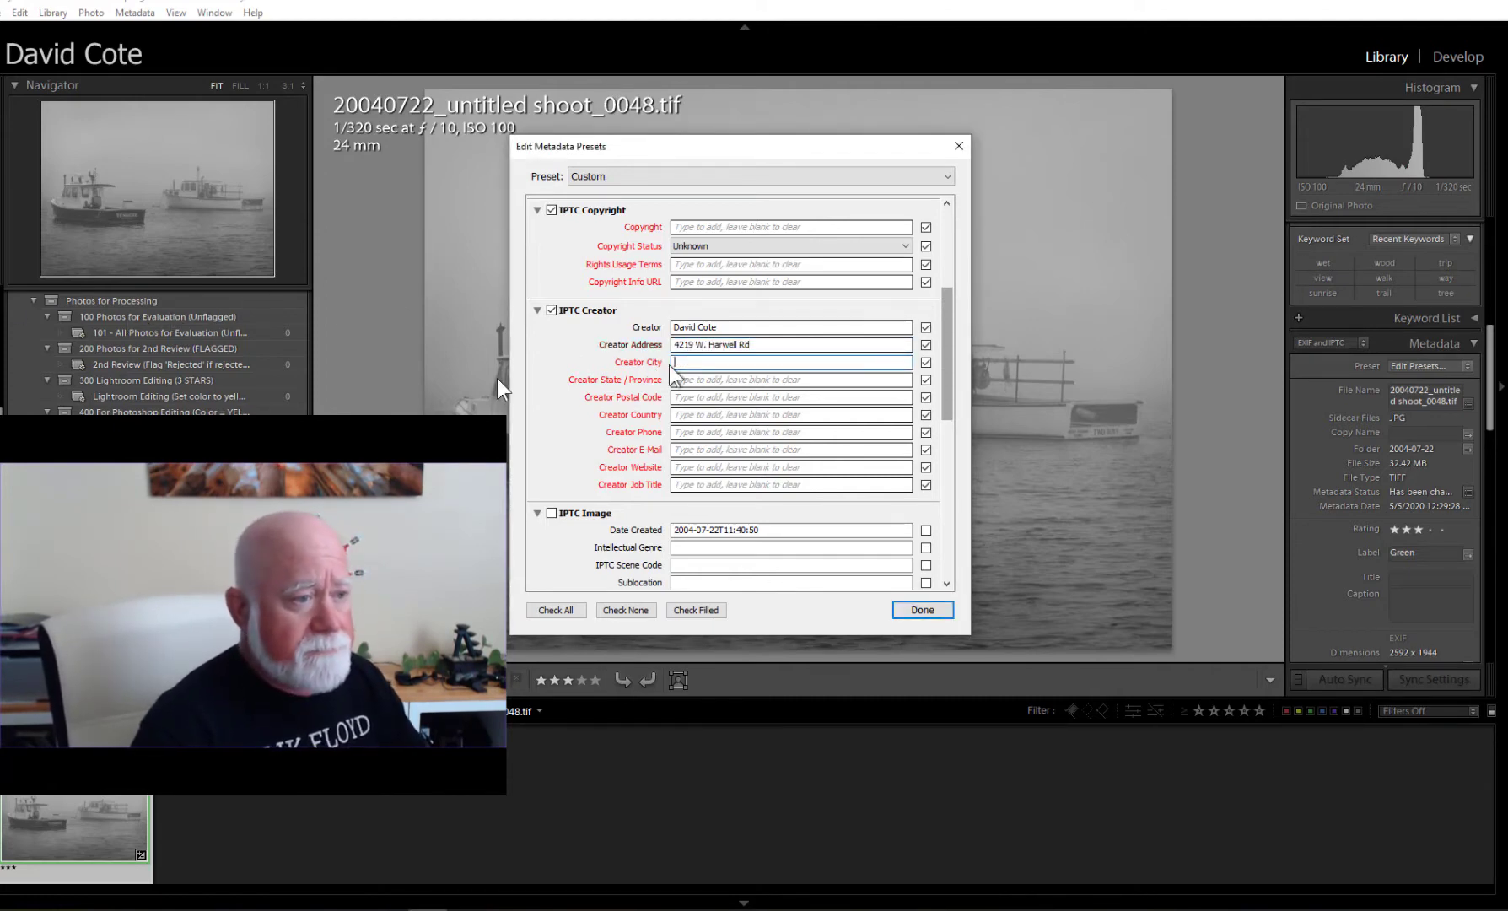
pyautogui.hotkey('alt', 'Tab')
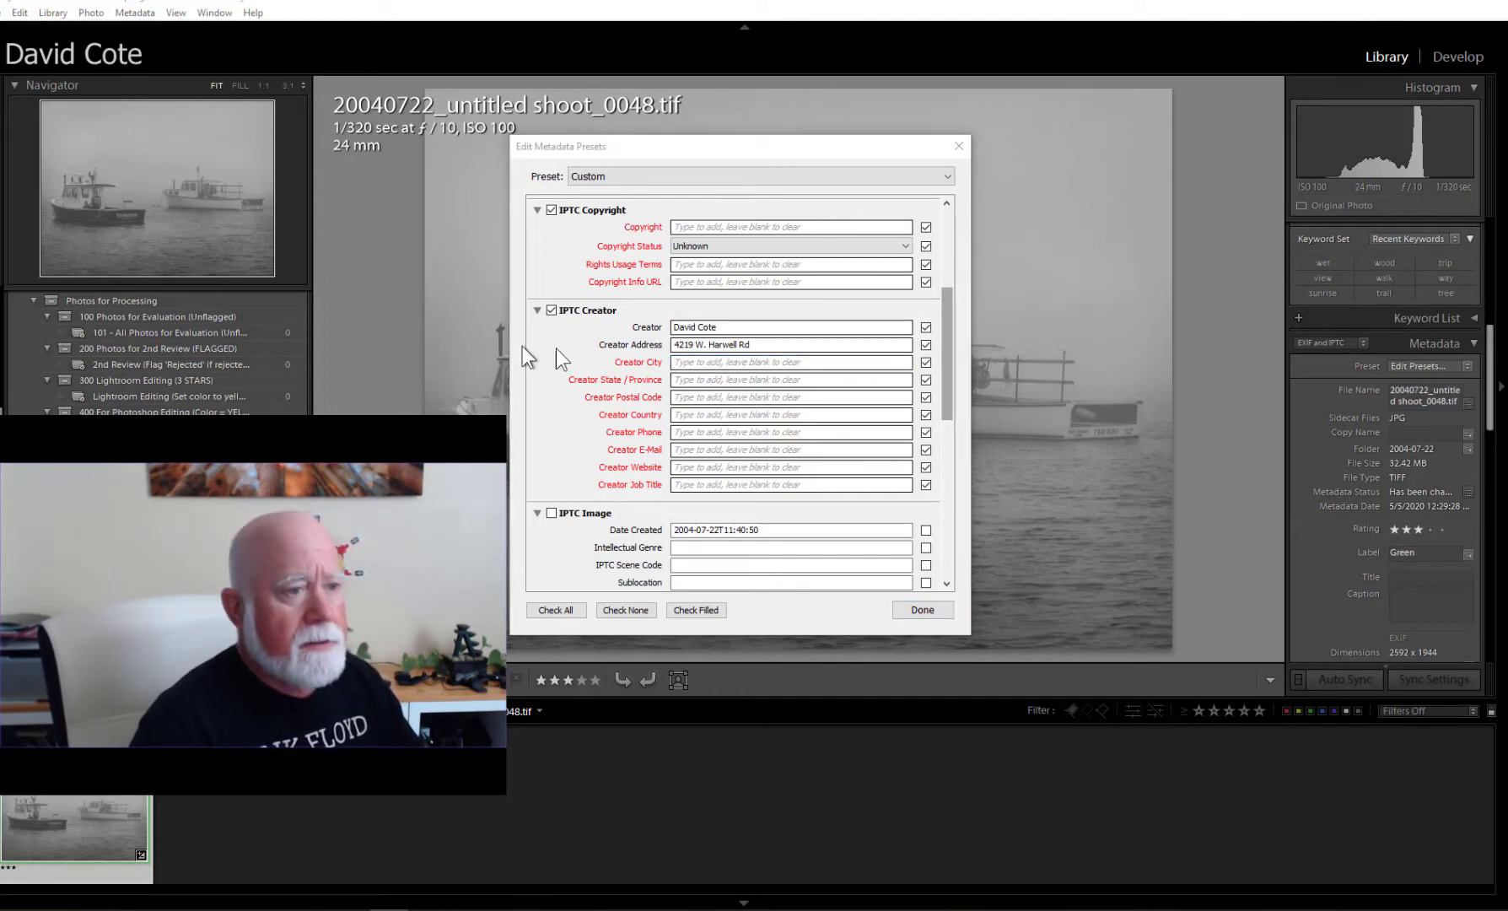
pyautogui.click(673, 361)
pyautogui.write('Laveen')
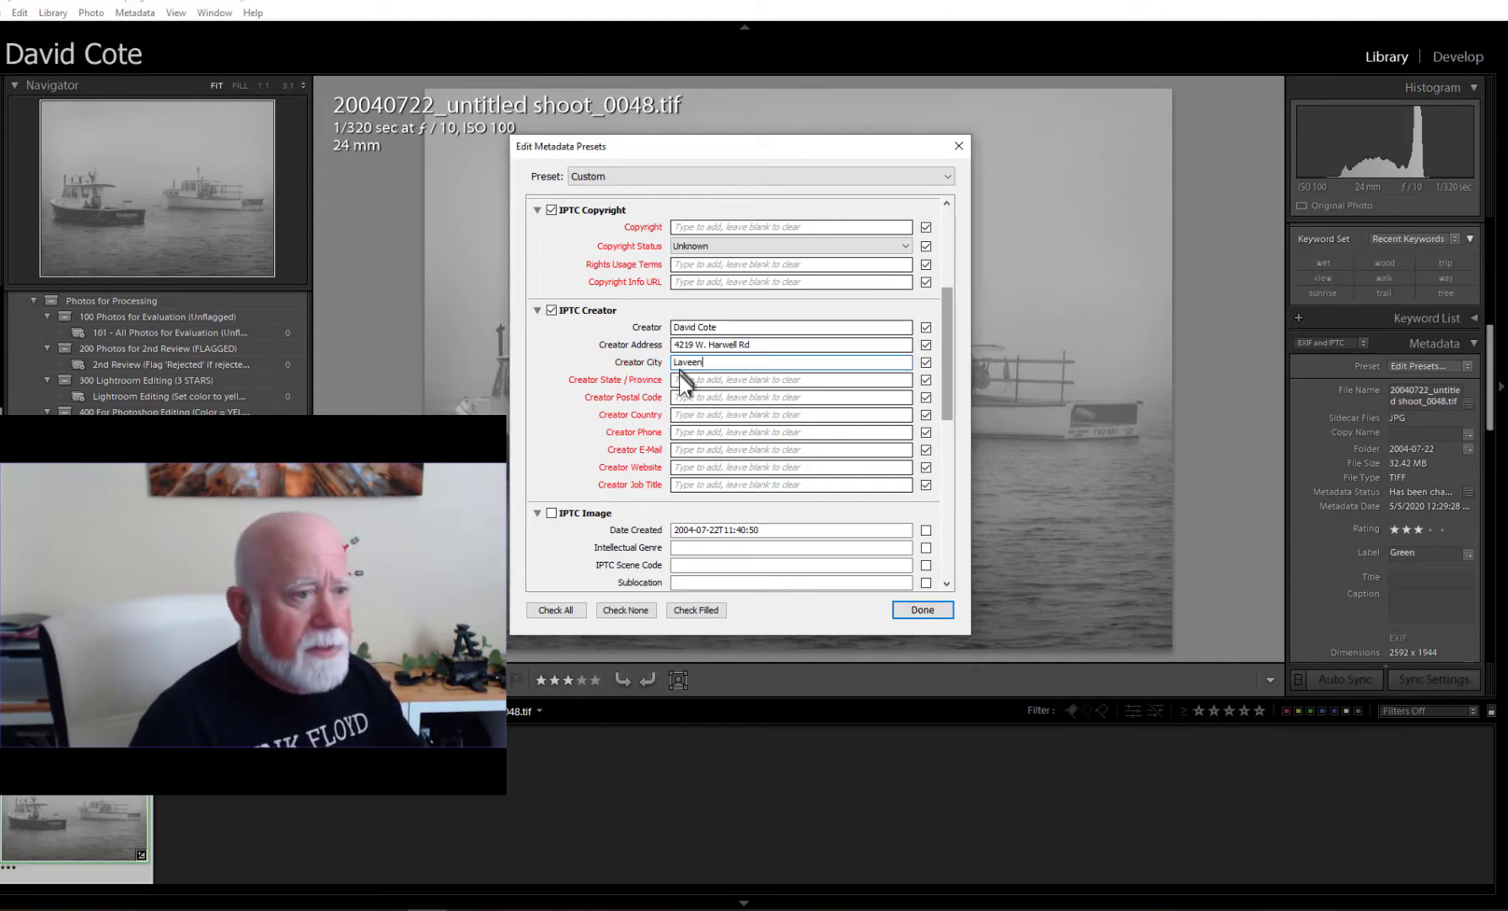
pyautogui.click(680, 377)
pyautogui.write('AZ')
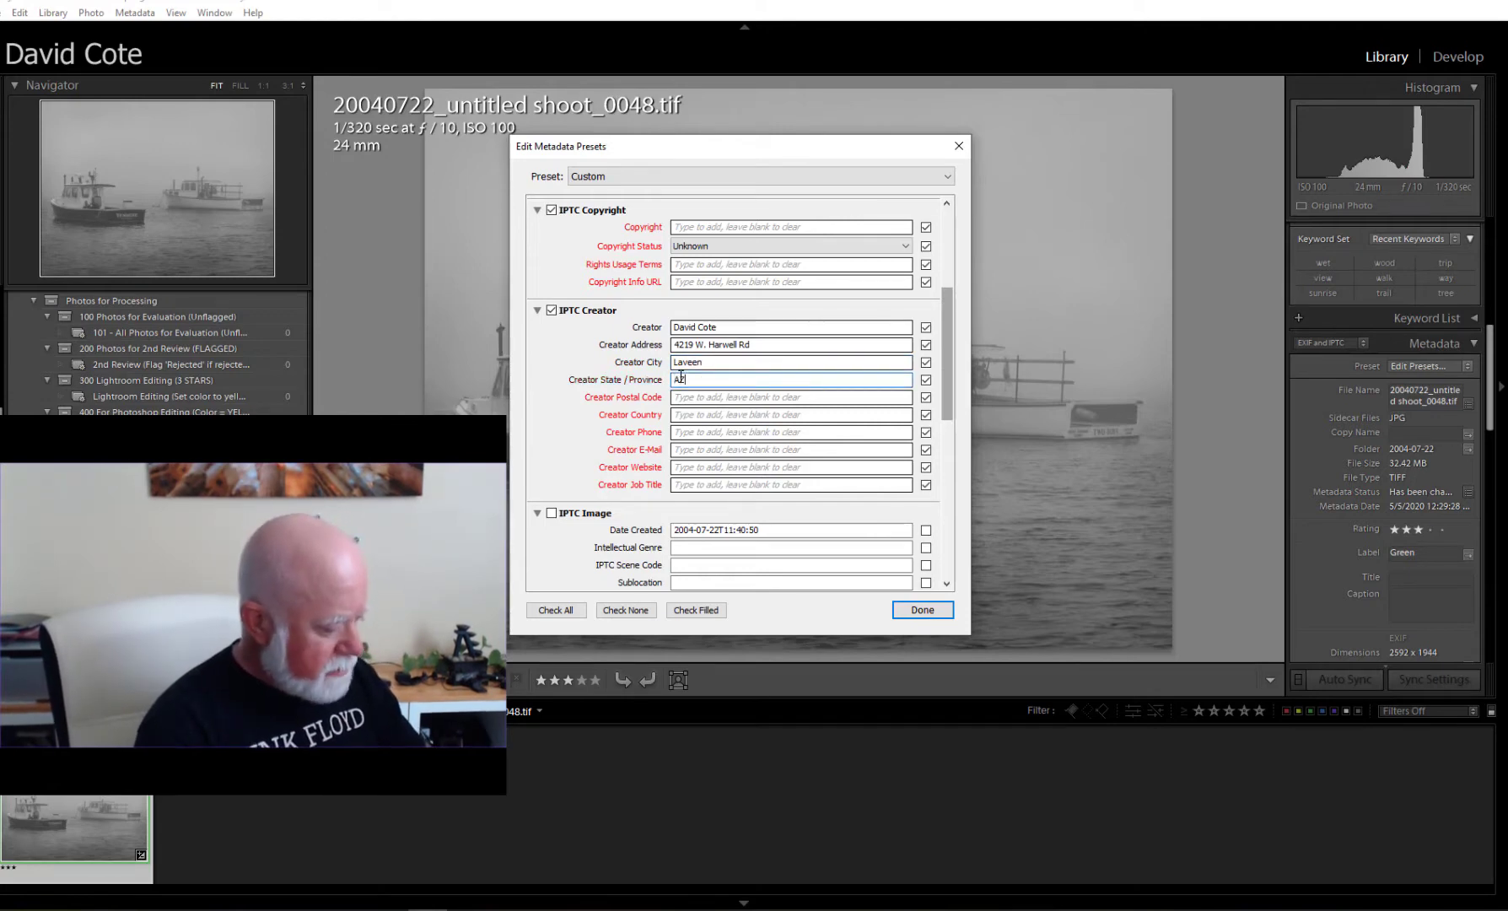
pyautogui.press('Tab')
pyautogui.write('8')
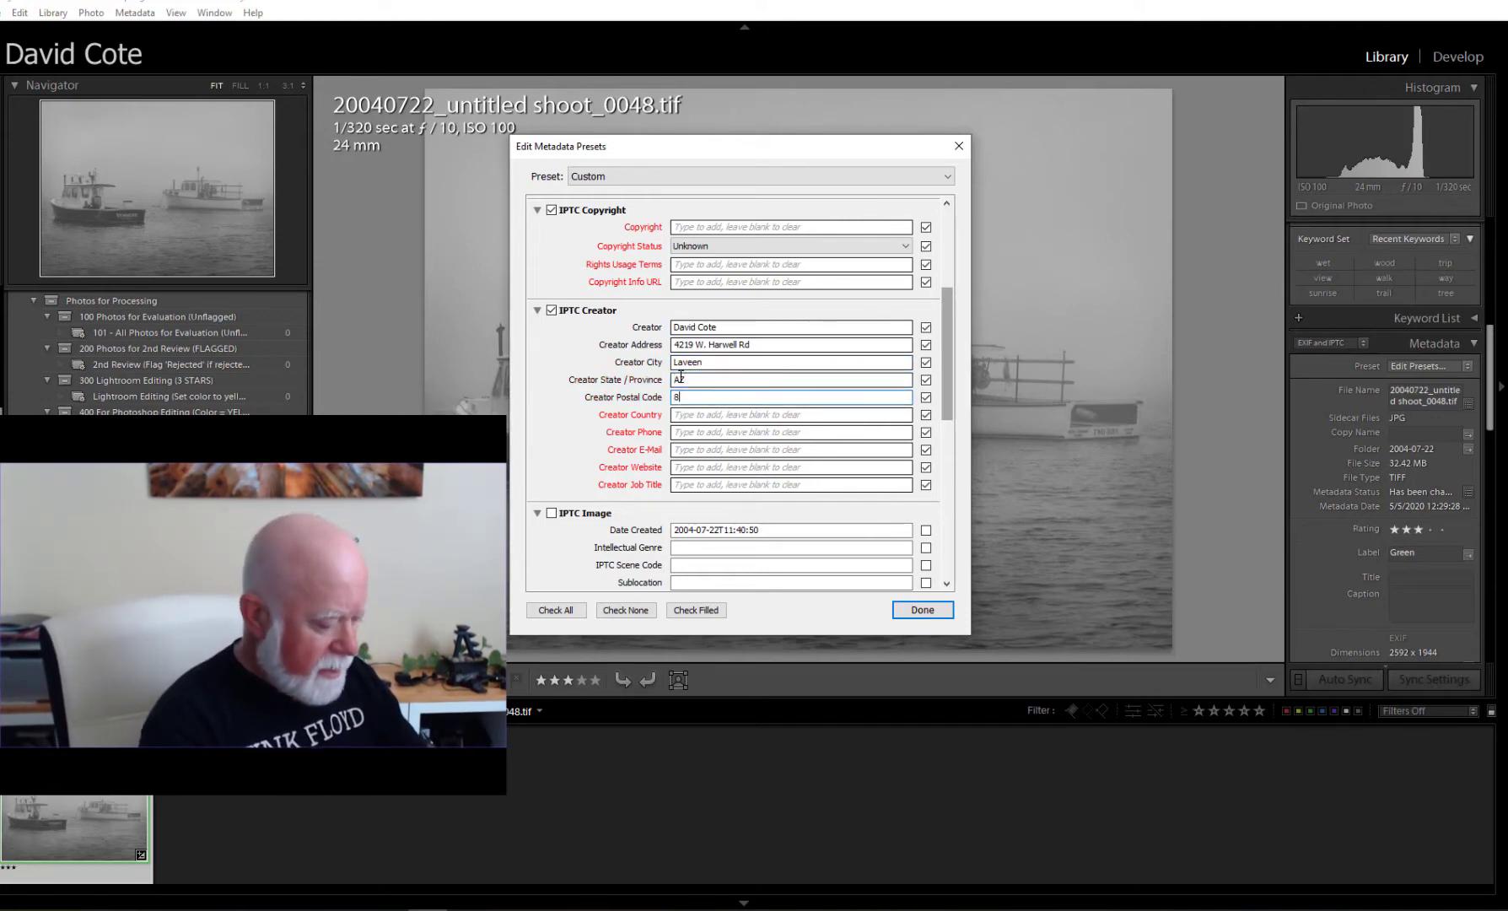
pyautogui.write('5339')
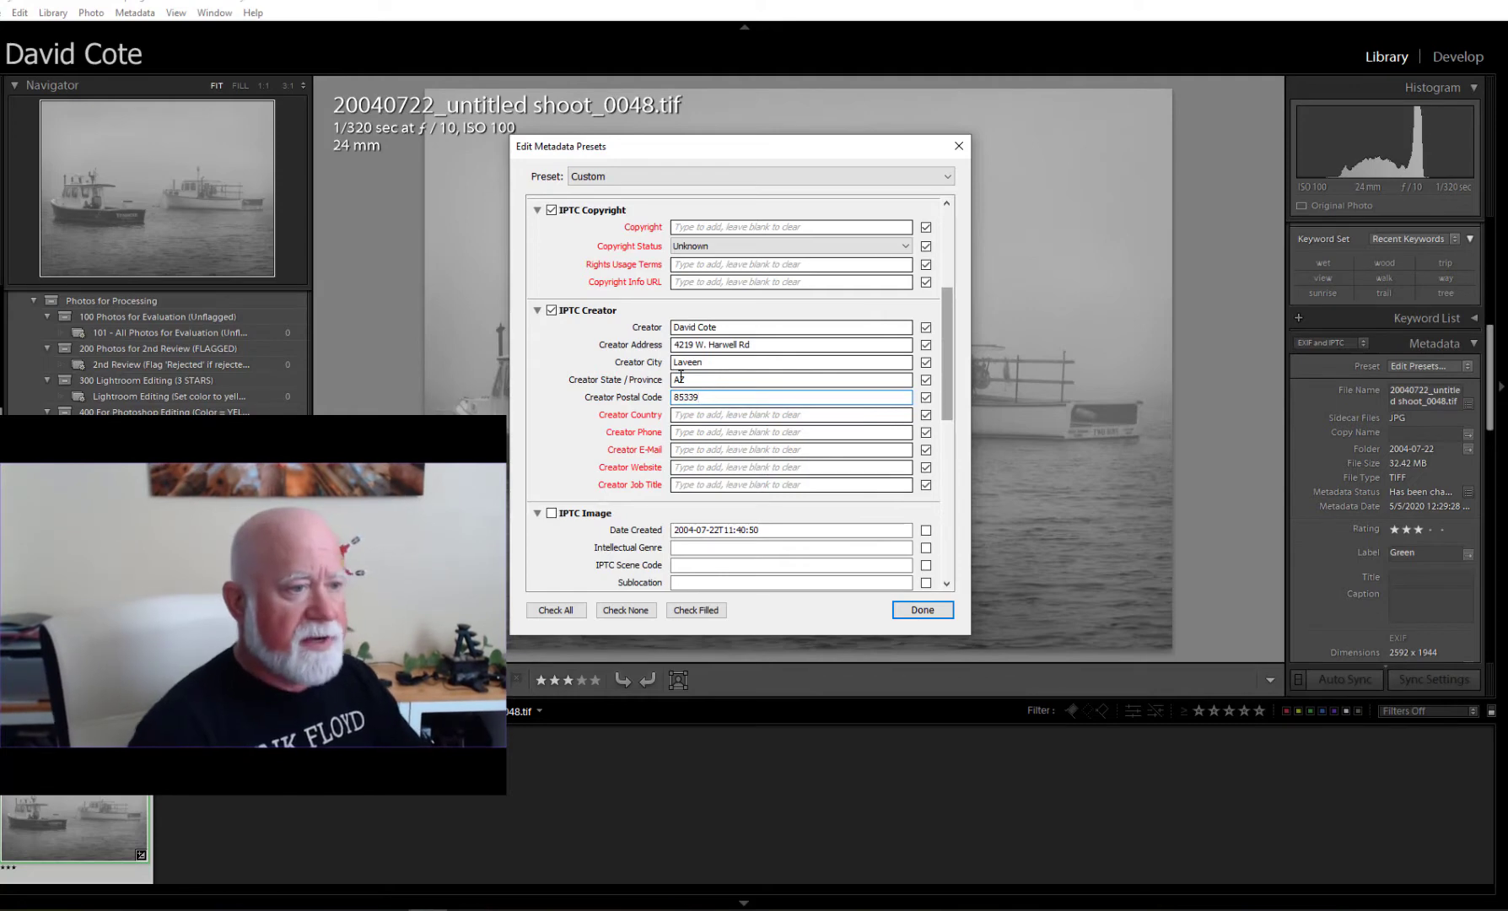
# Fill in the creator's country, phone, e-mail and website, and set Job Title to Photographer.
pyautogui.click(701, 414)
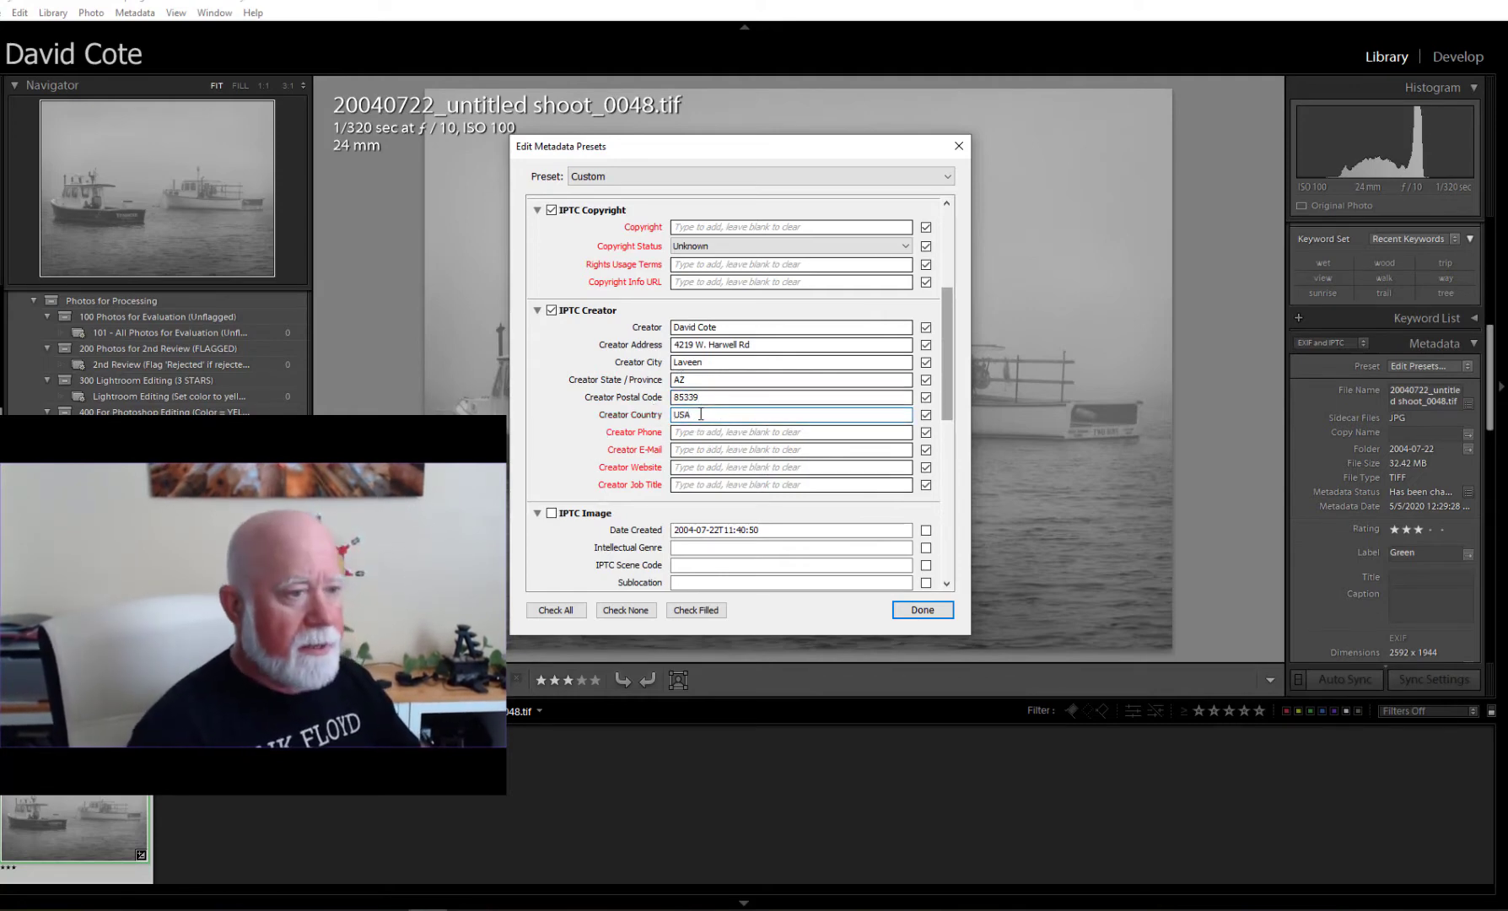
pyautogui.click(705, 431)
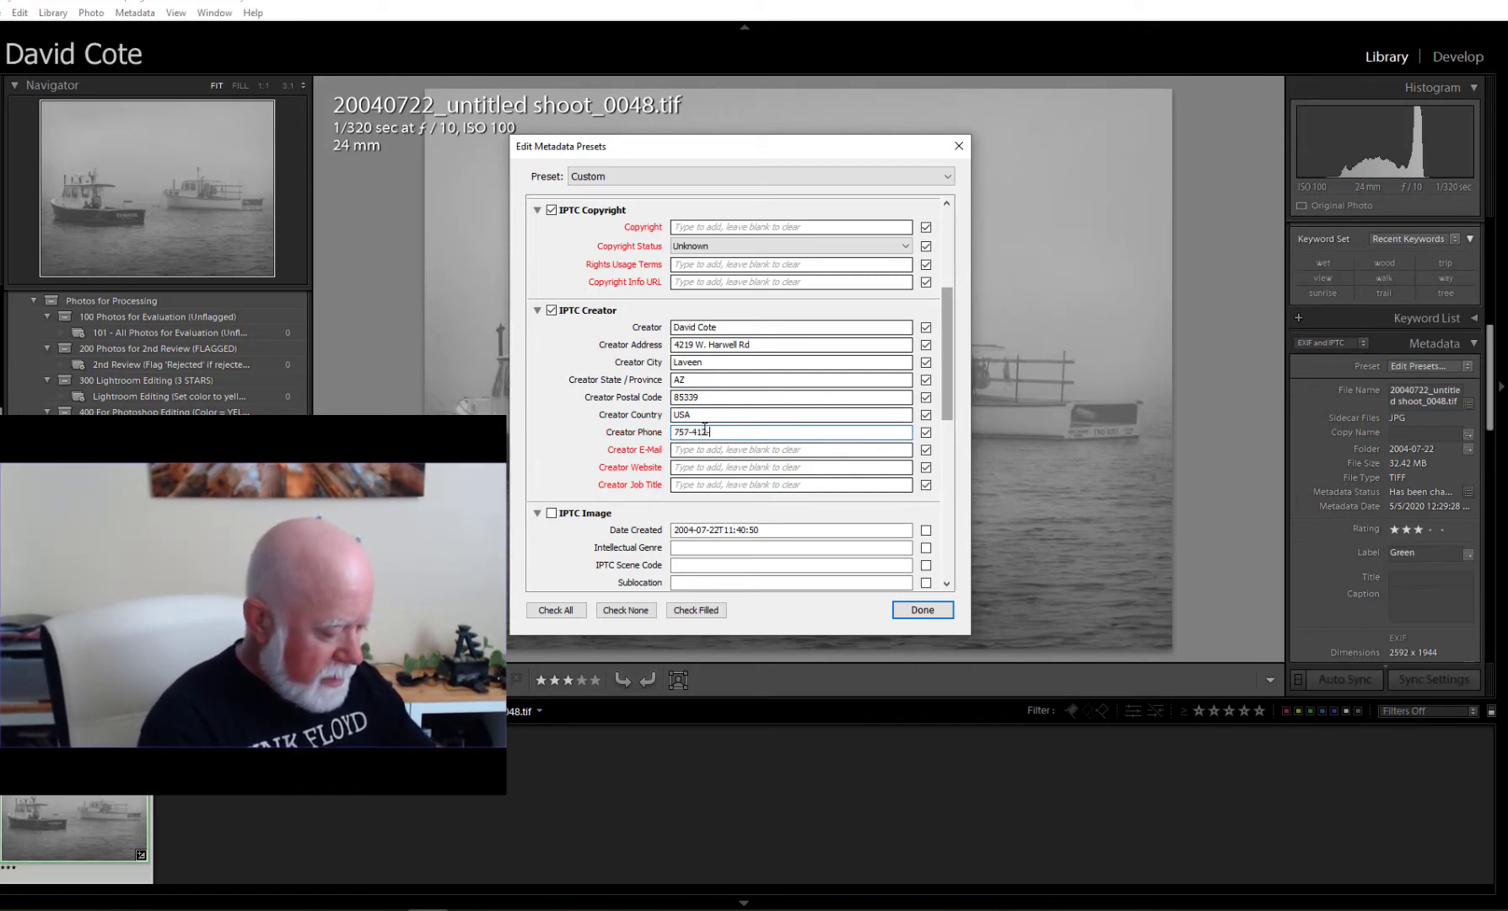
pyautogui.write('2-86')
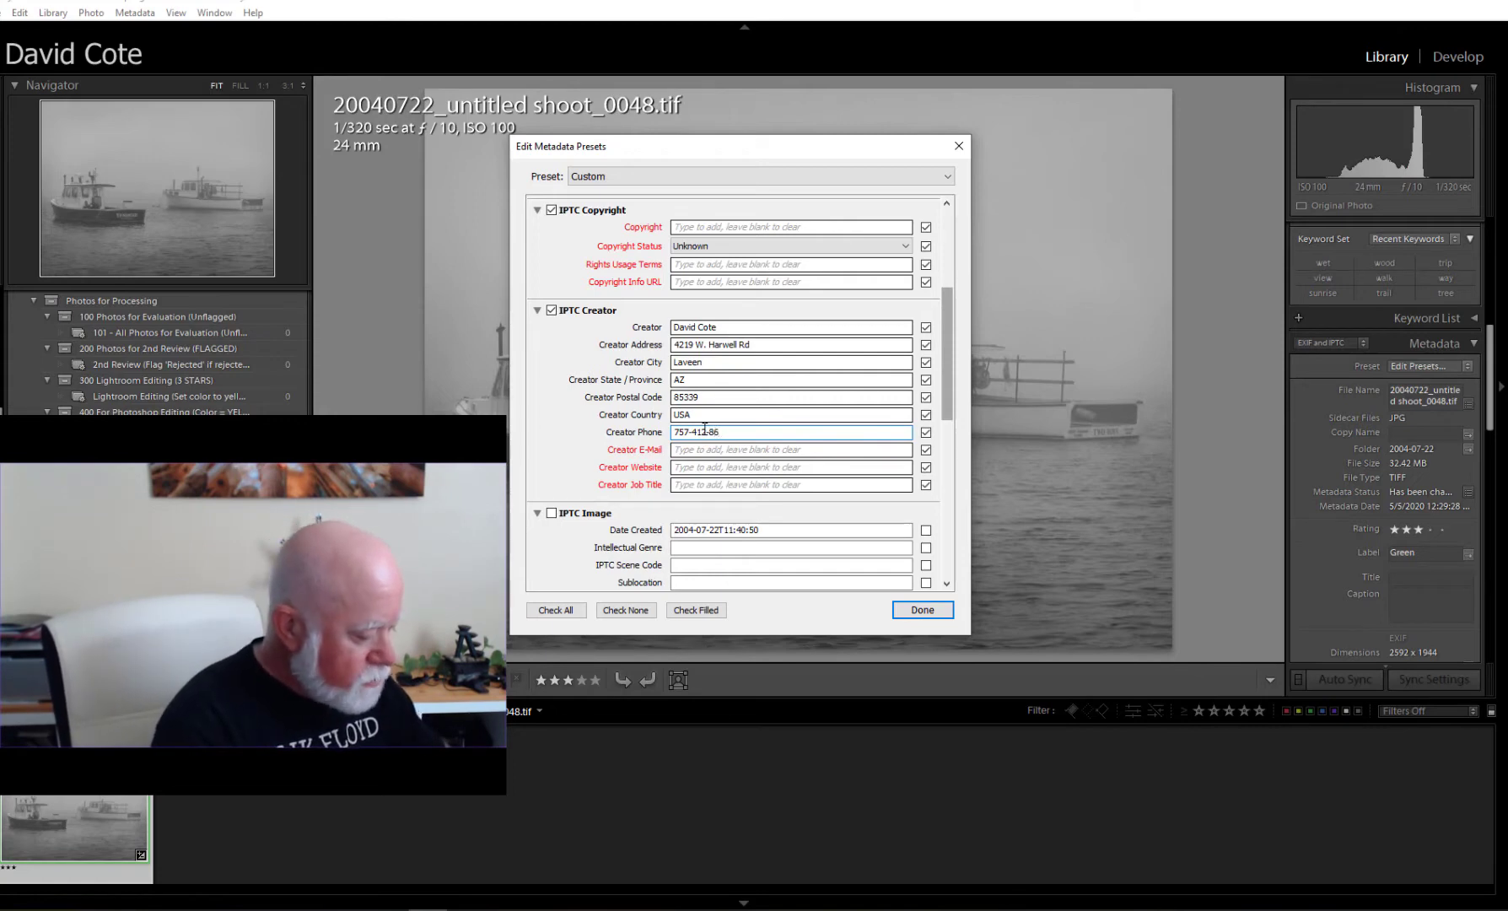
pyautogui.write('18')
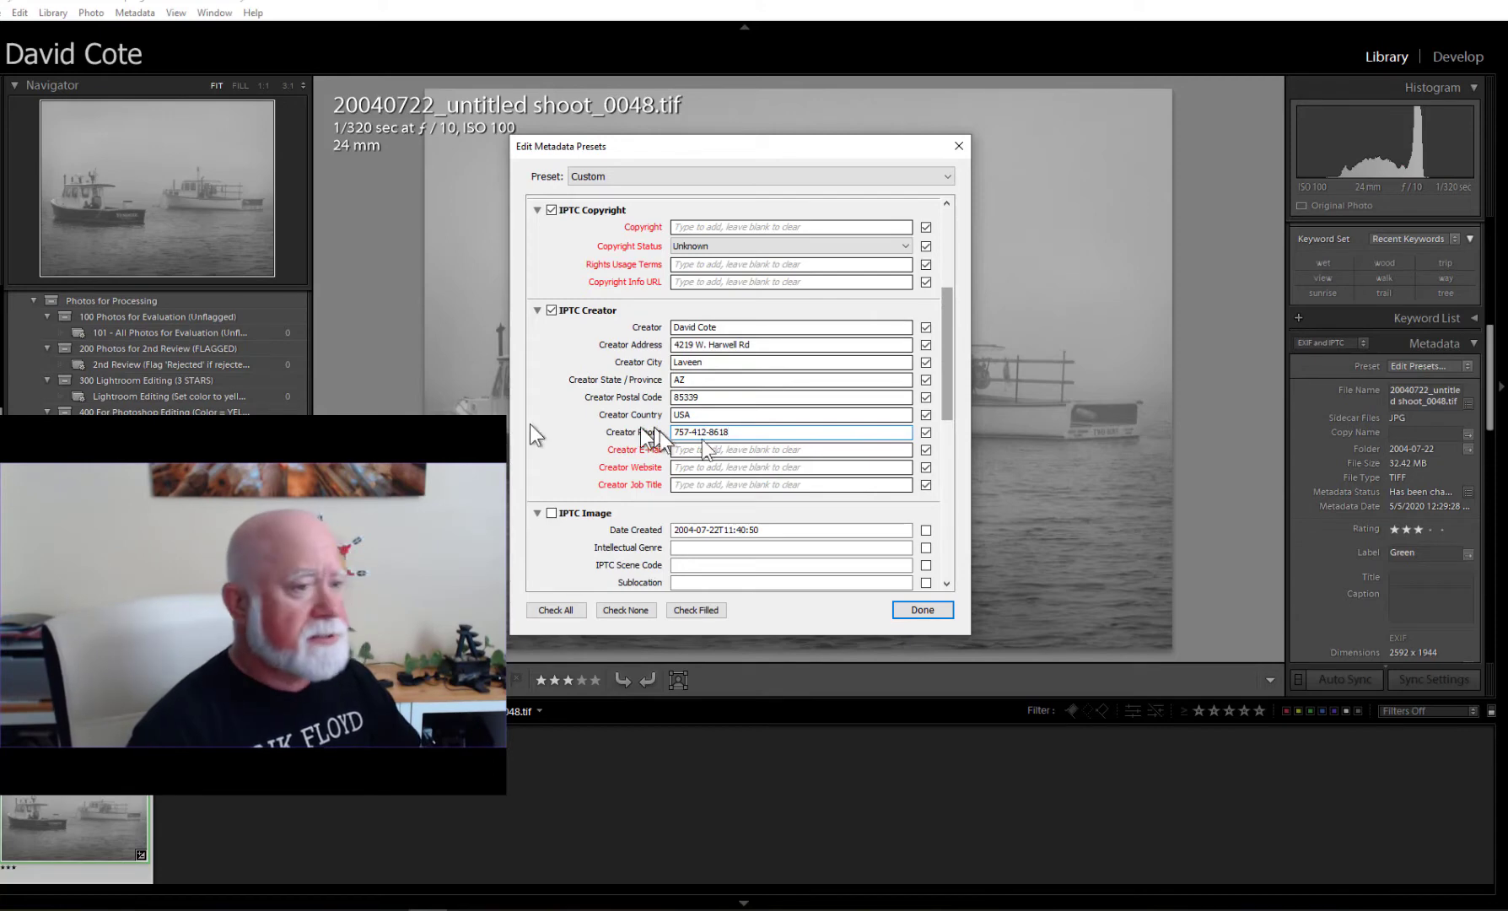
pyautogui.click(720, 451)
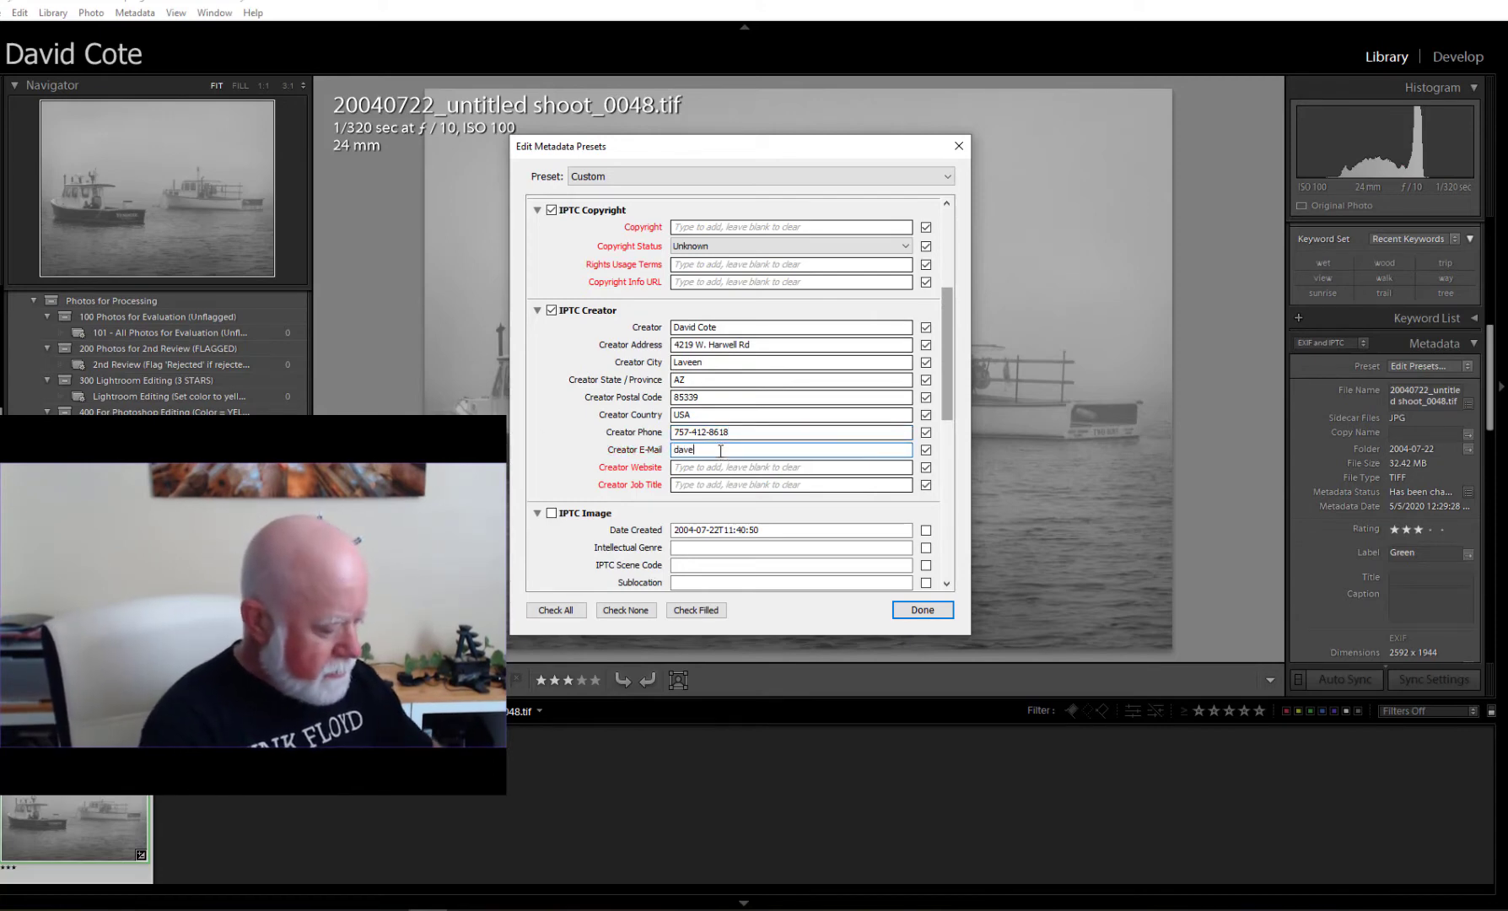
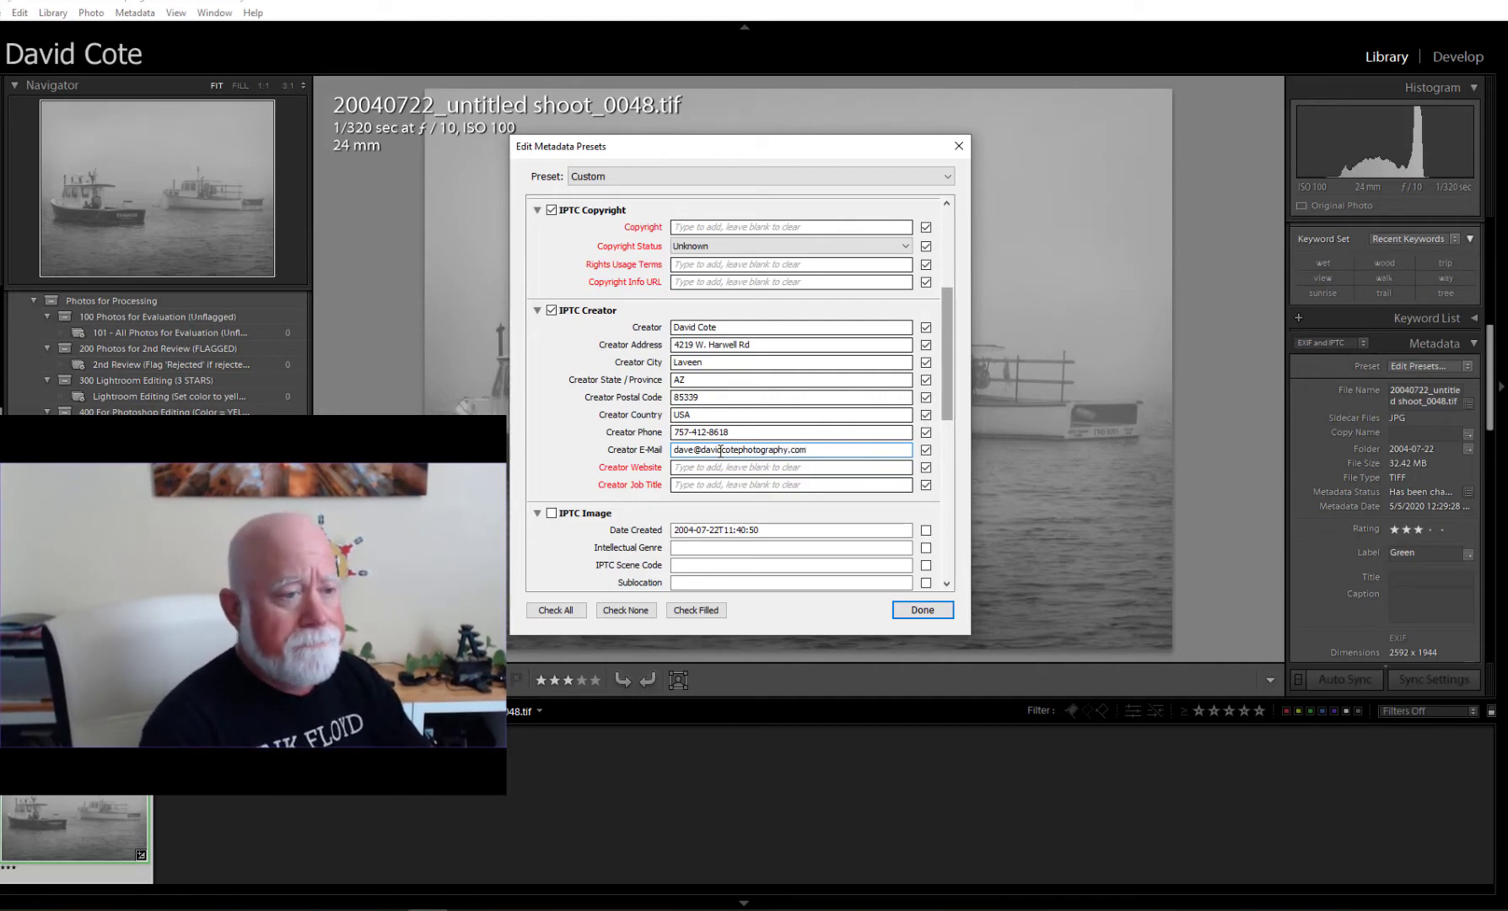
pyautogui.press('Tab')
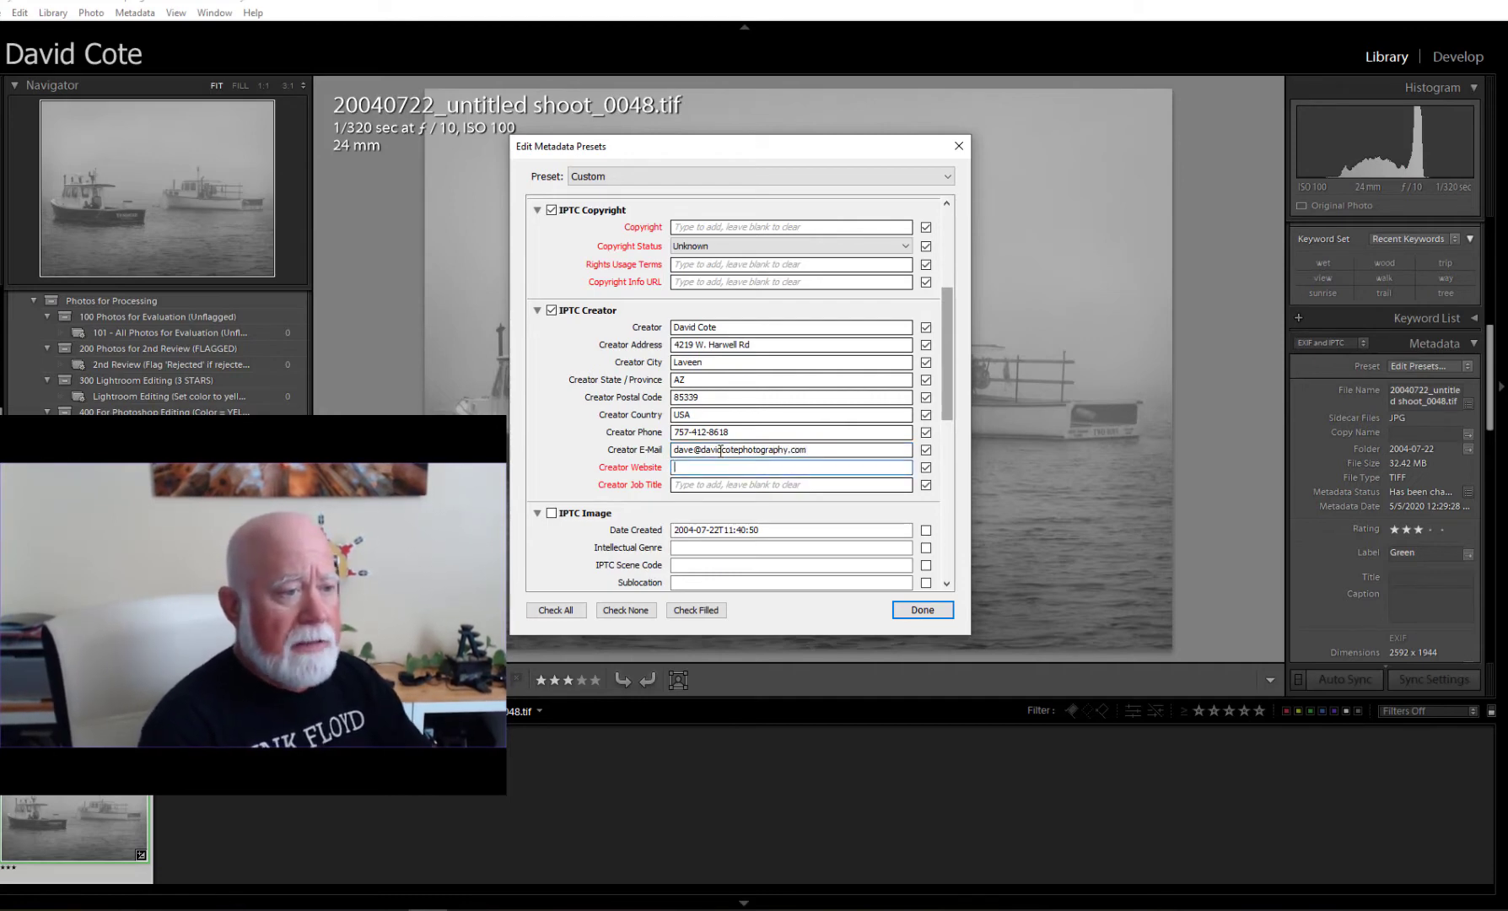
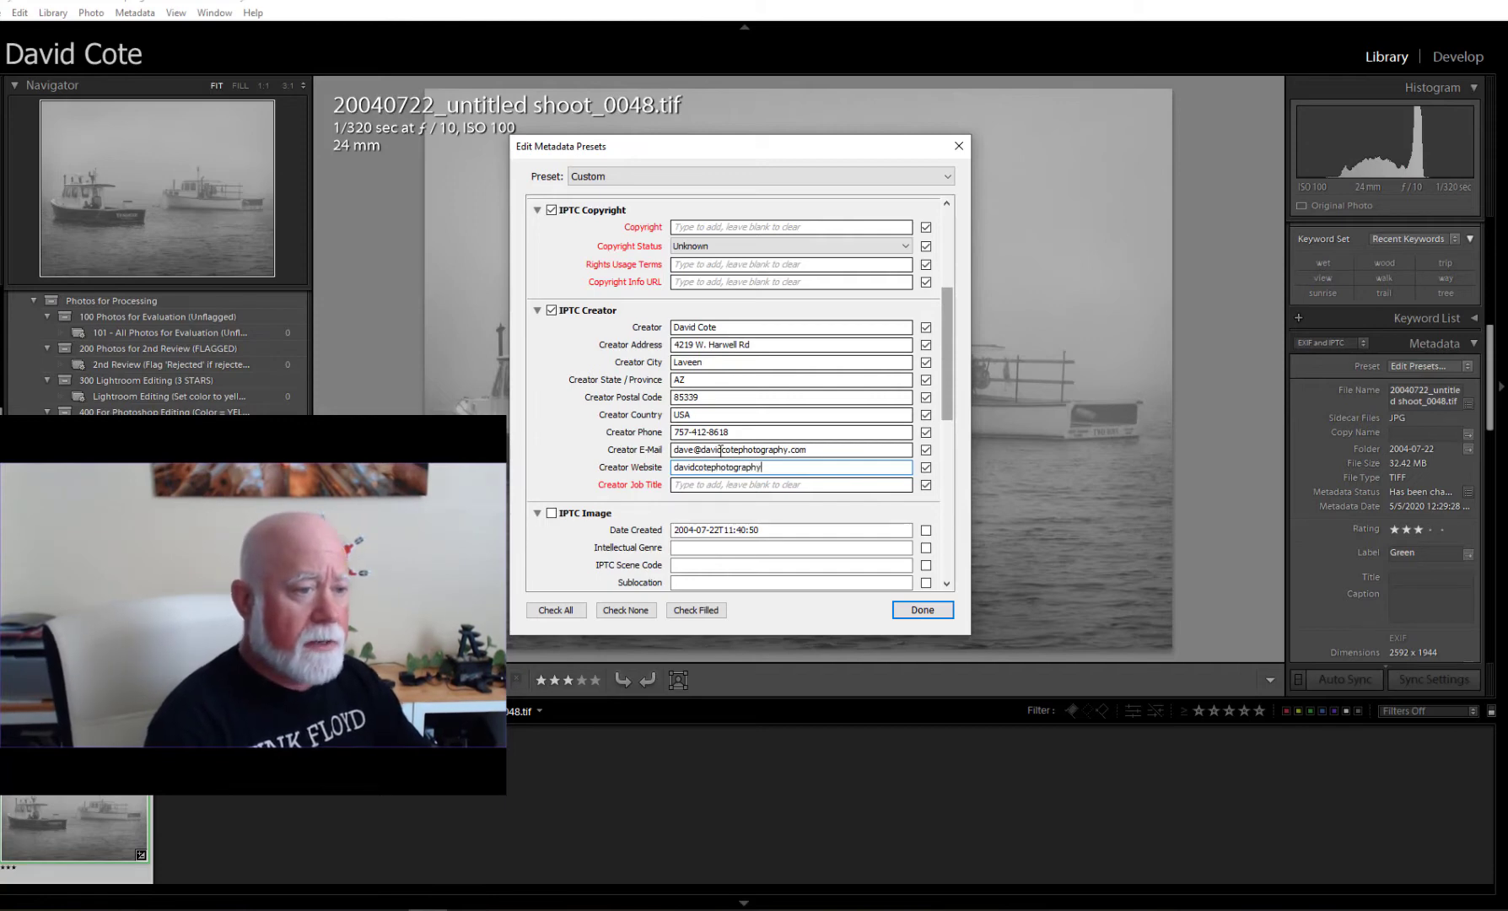
pyautogui.press('Tab')
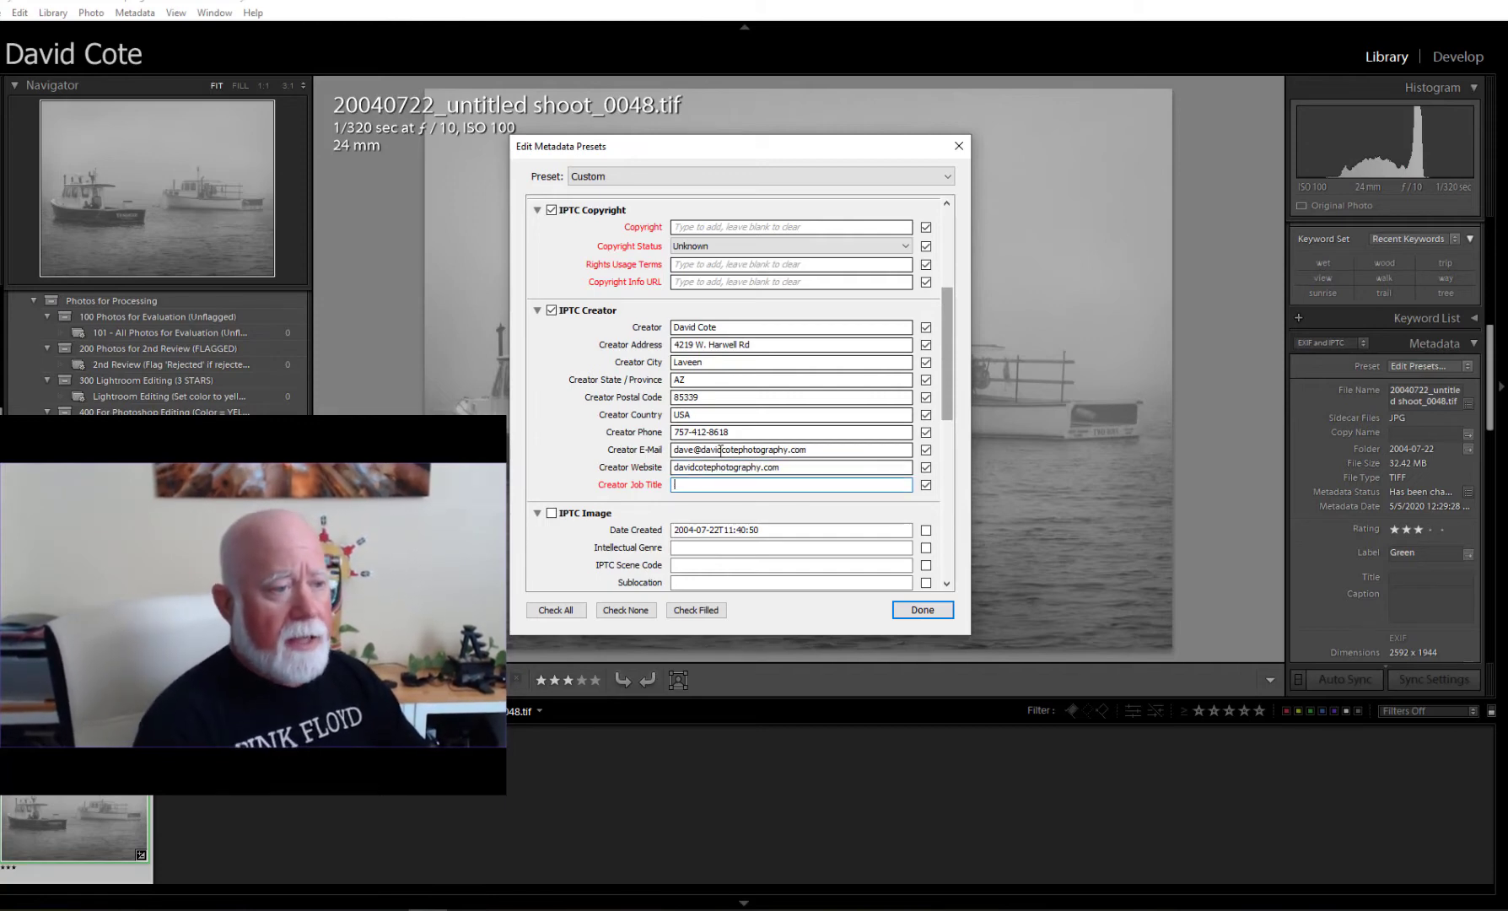
pyautogui.write('Ph')
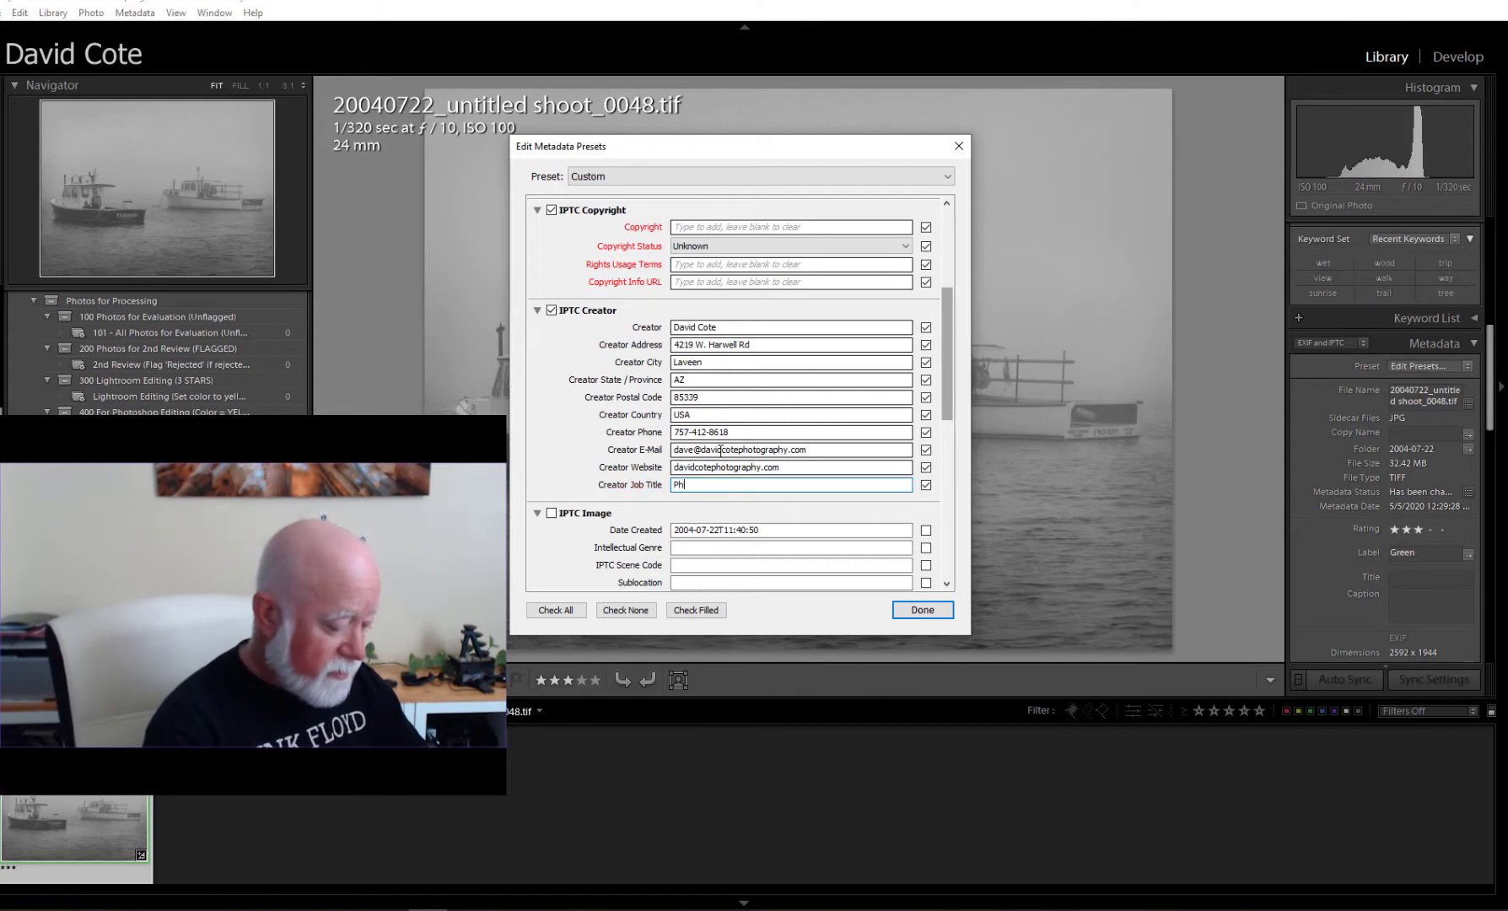
pyautogui.write('otographer')
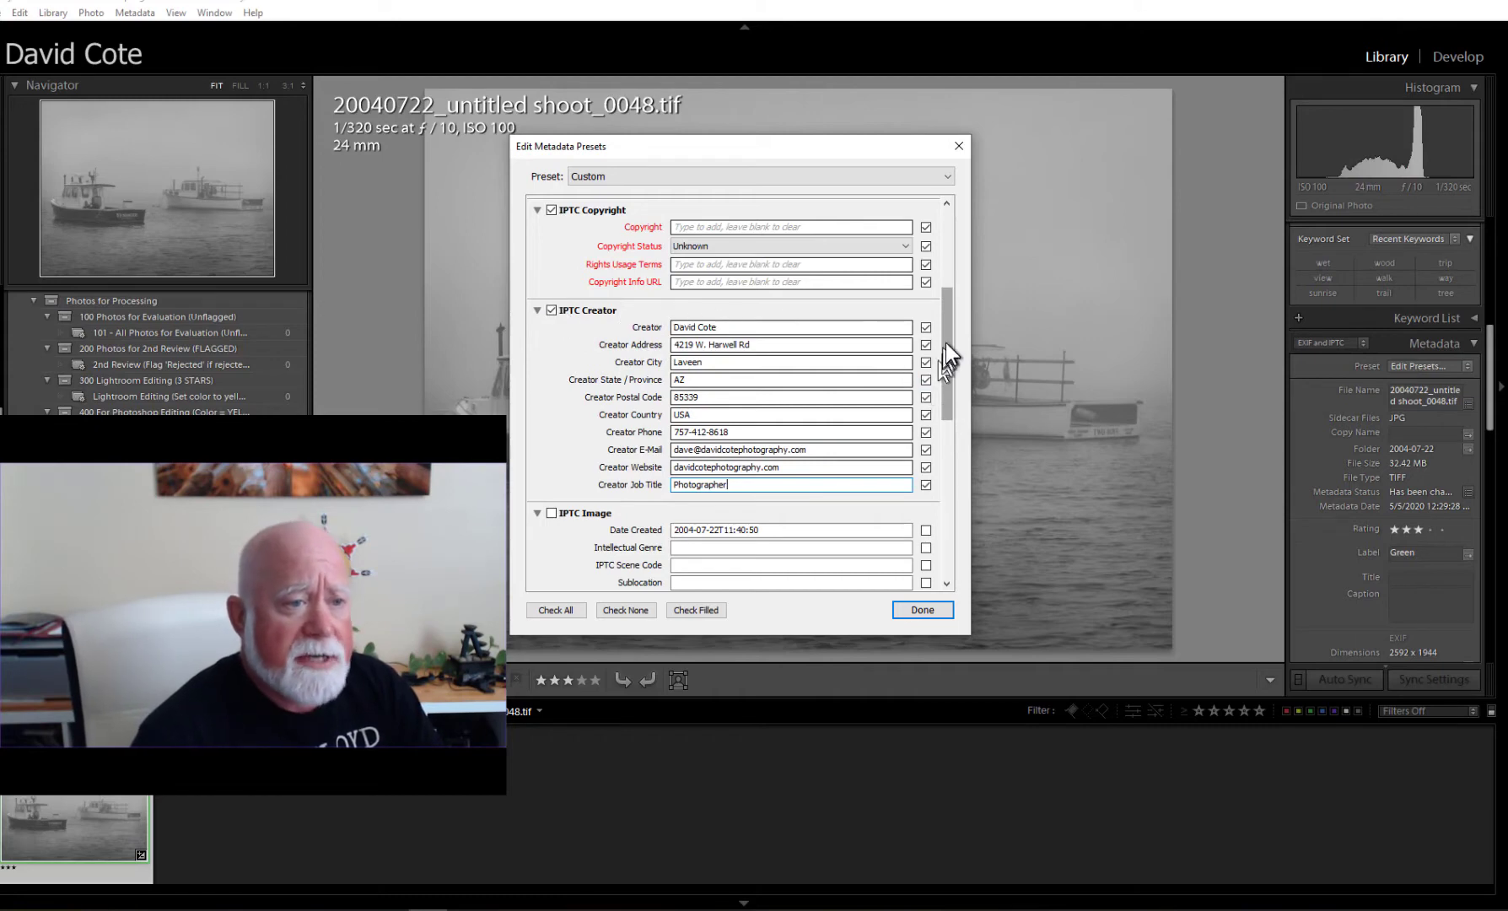
# Enter the © 2020 all-rights-reserved copyright notice and set Copyright Status to Copyrighted.
pyautogui.moveTo(947, 342); pyautogui.dragTo(950, 311)
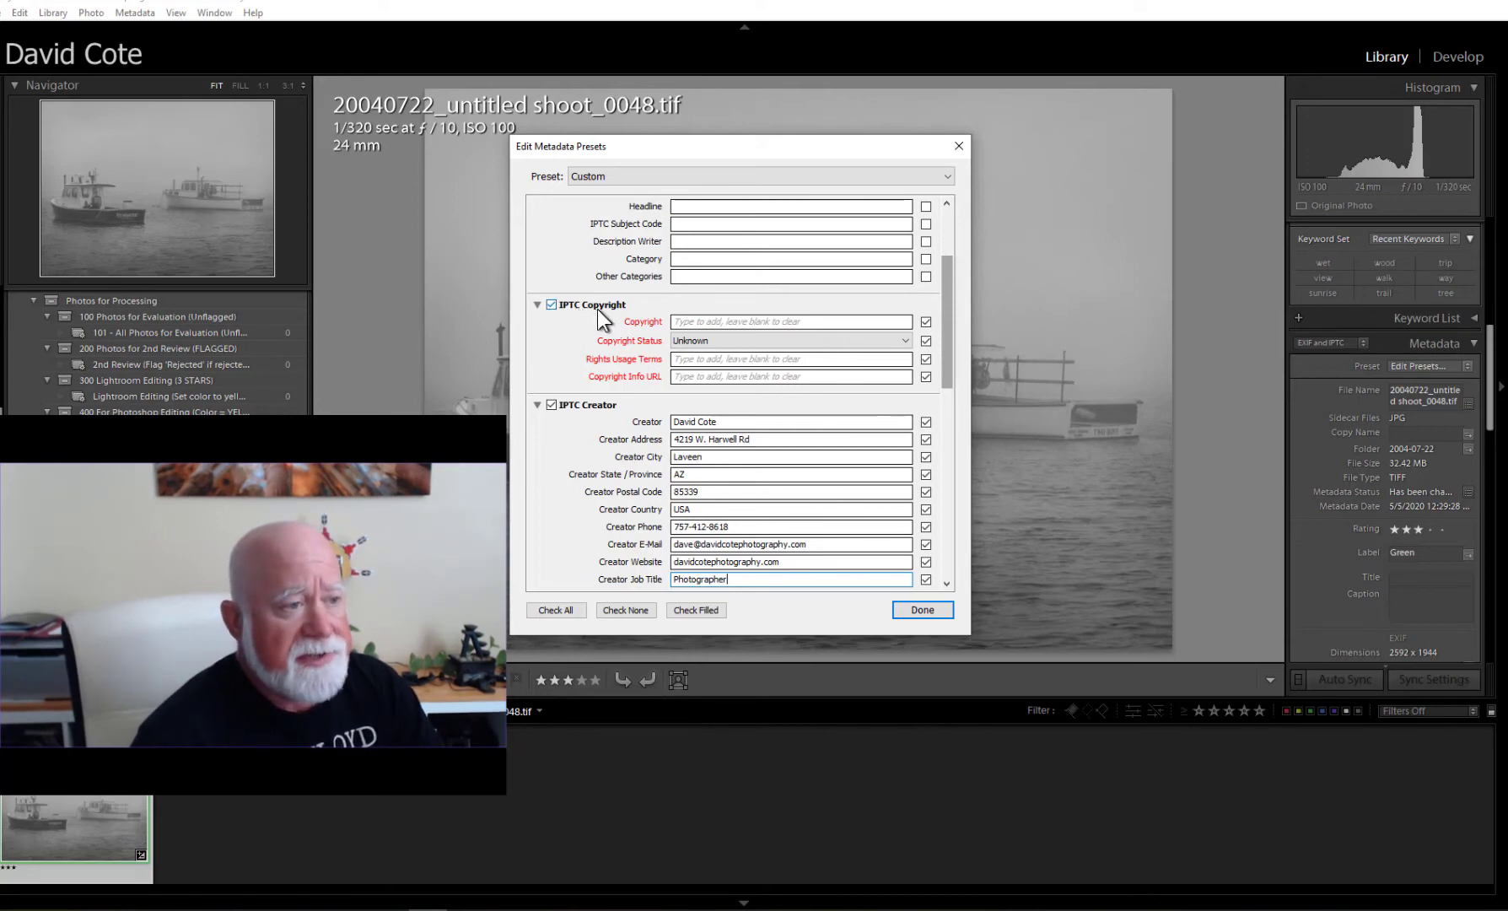
pyautogui.click(681, 321)
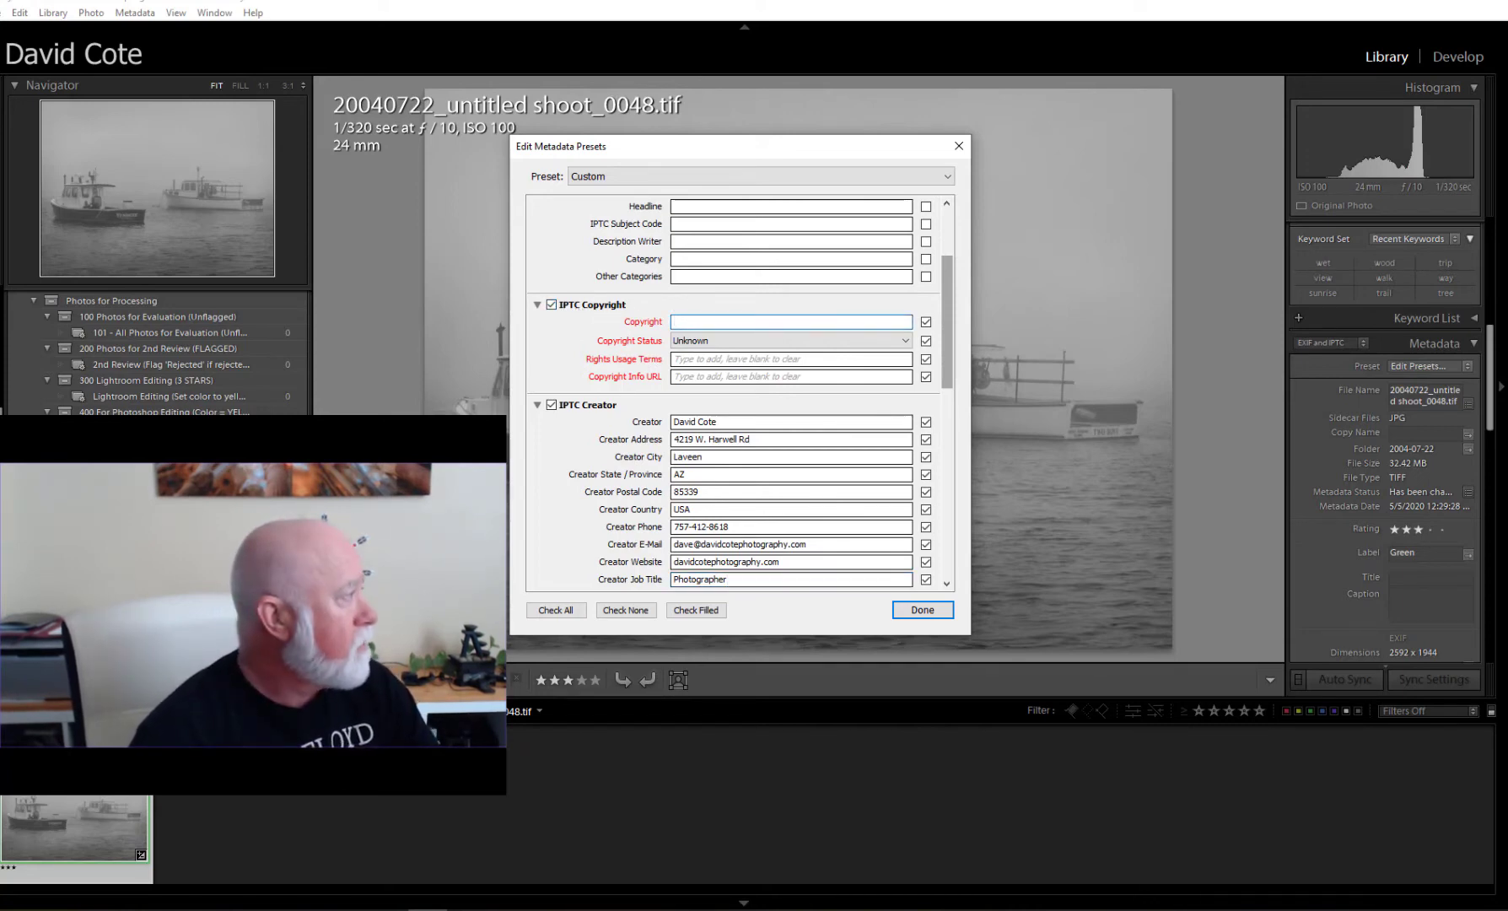
pyautogui.hotkey('alt', 'Tab')
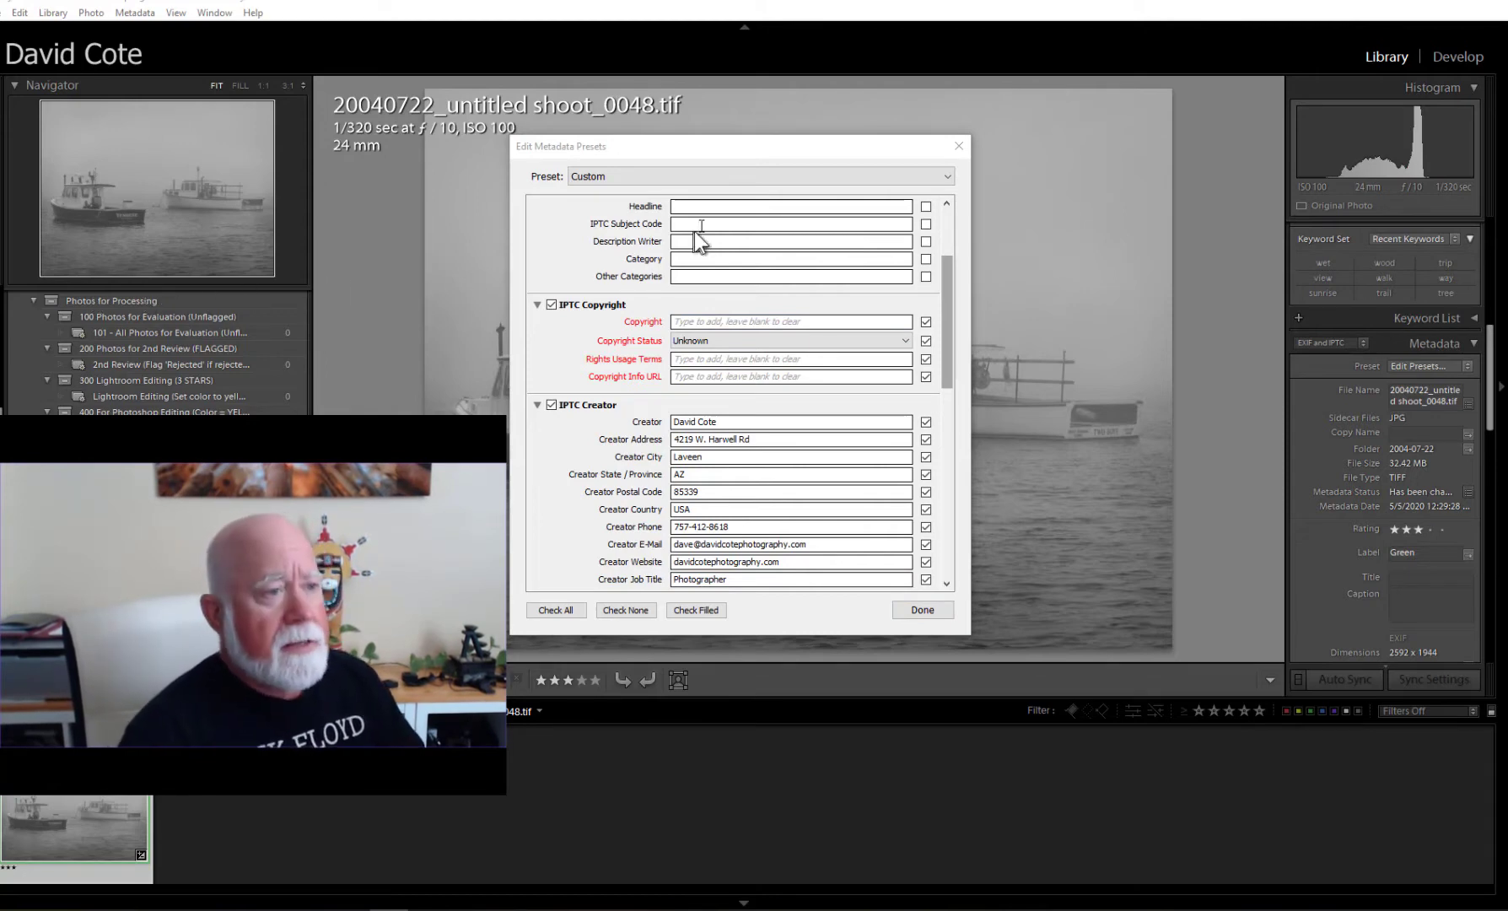
pyautogui.click(689, 321)
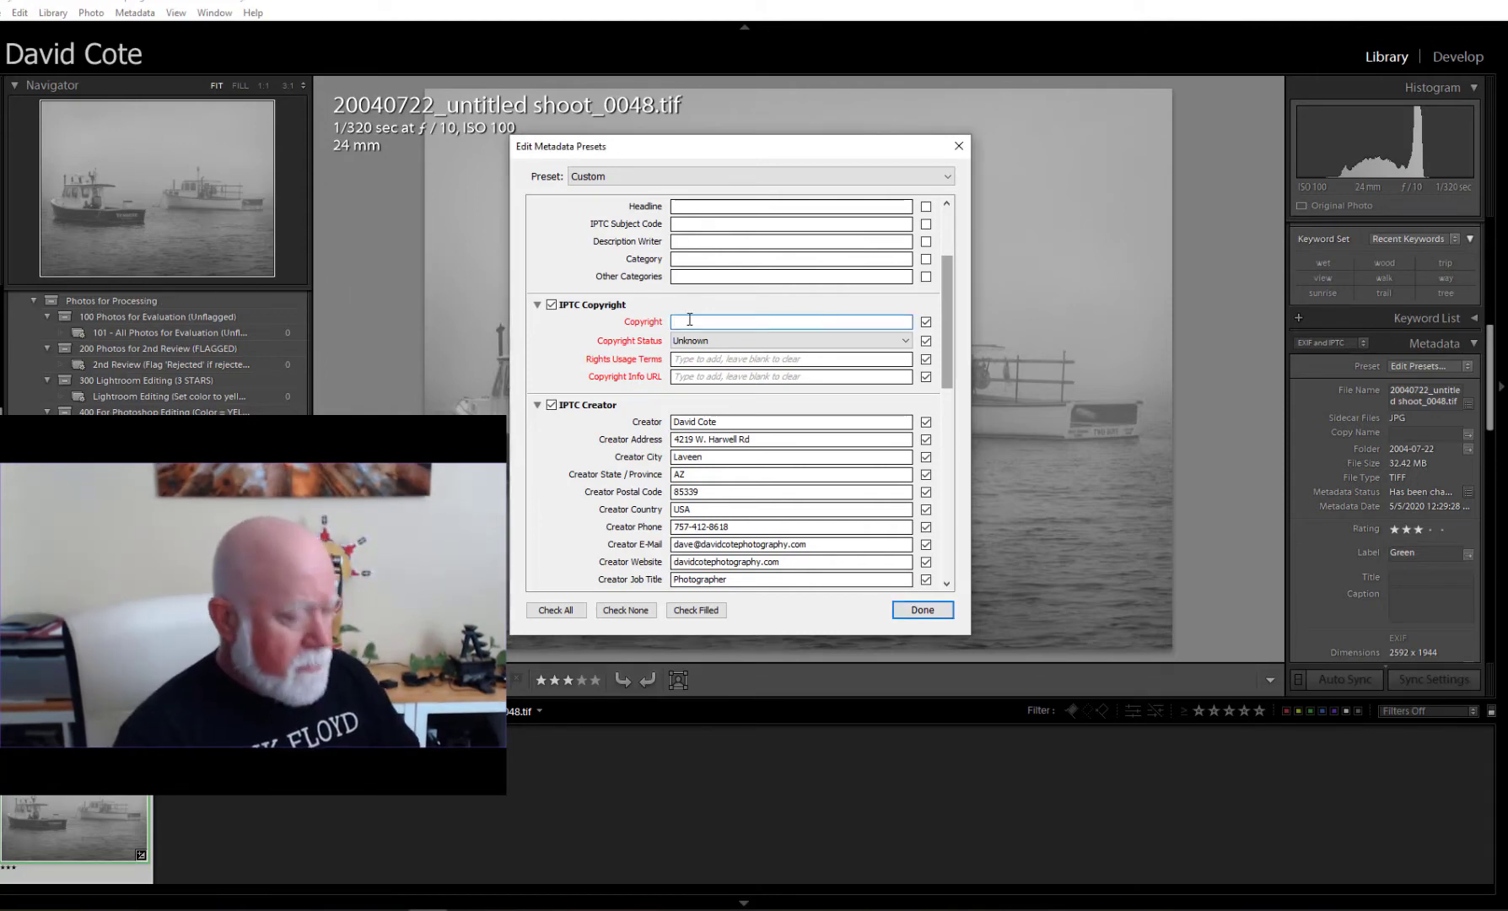
pyautogui.write('© 2020 by David N. Cote, all rights reserved.')
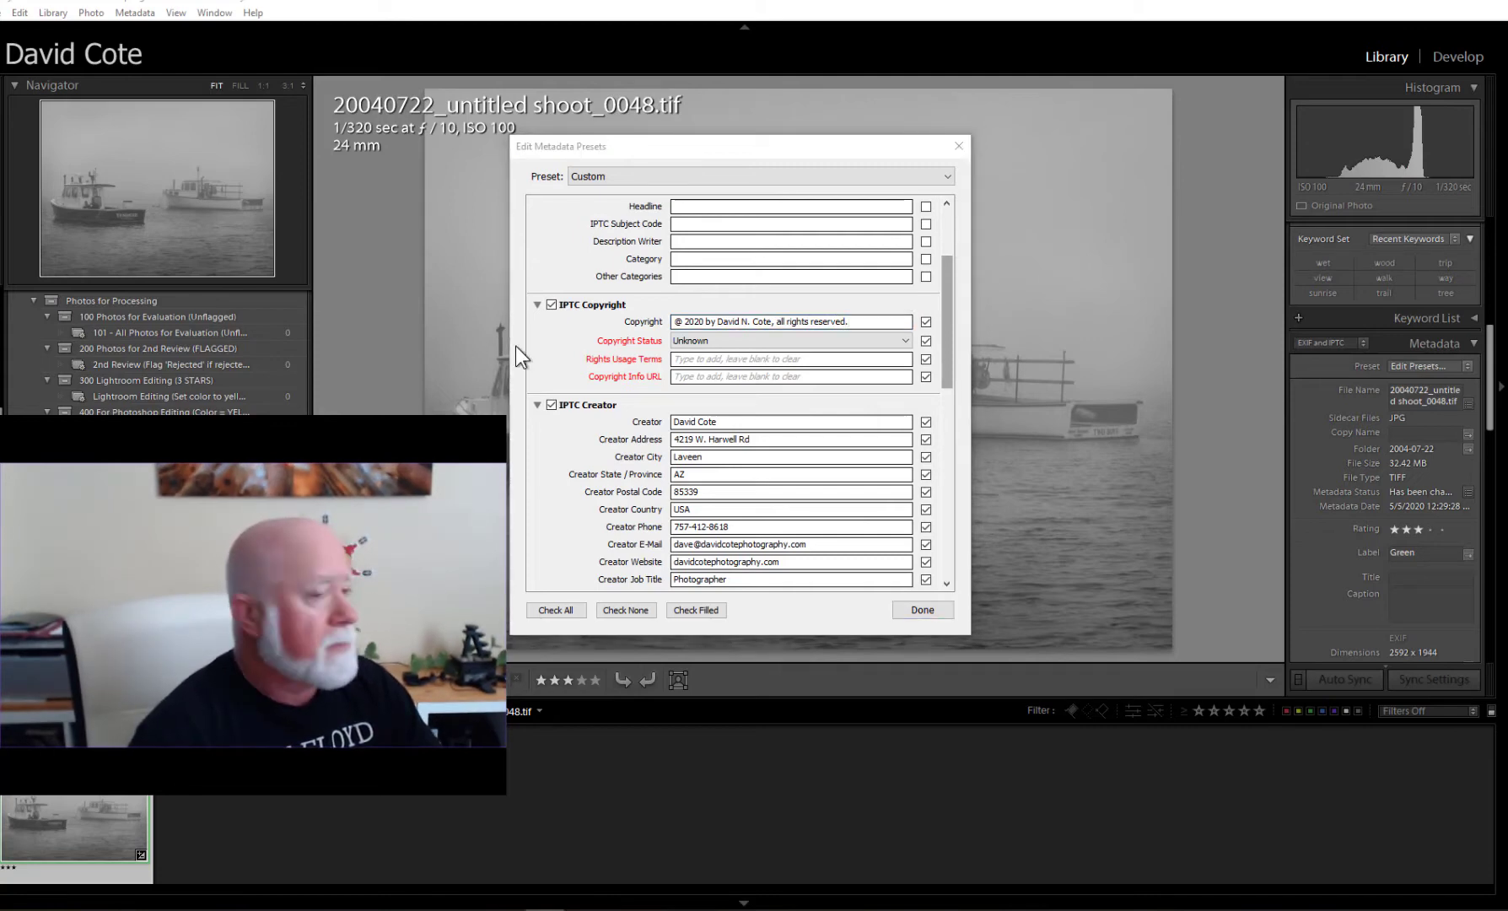
pyautogui.click(681, 323)
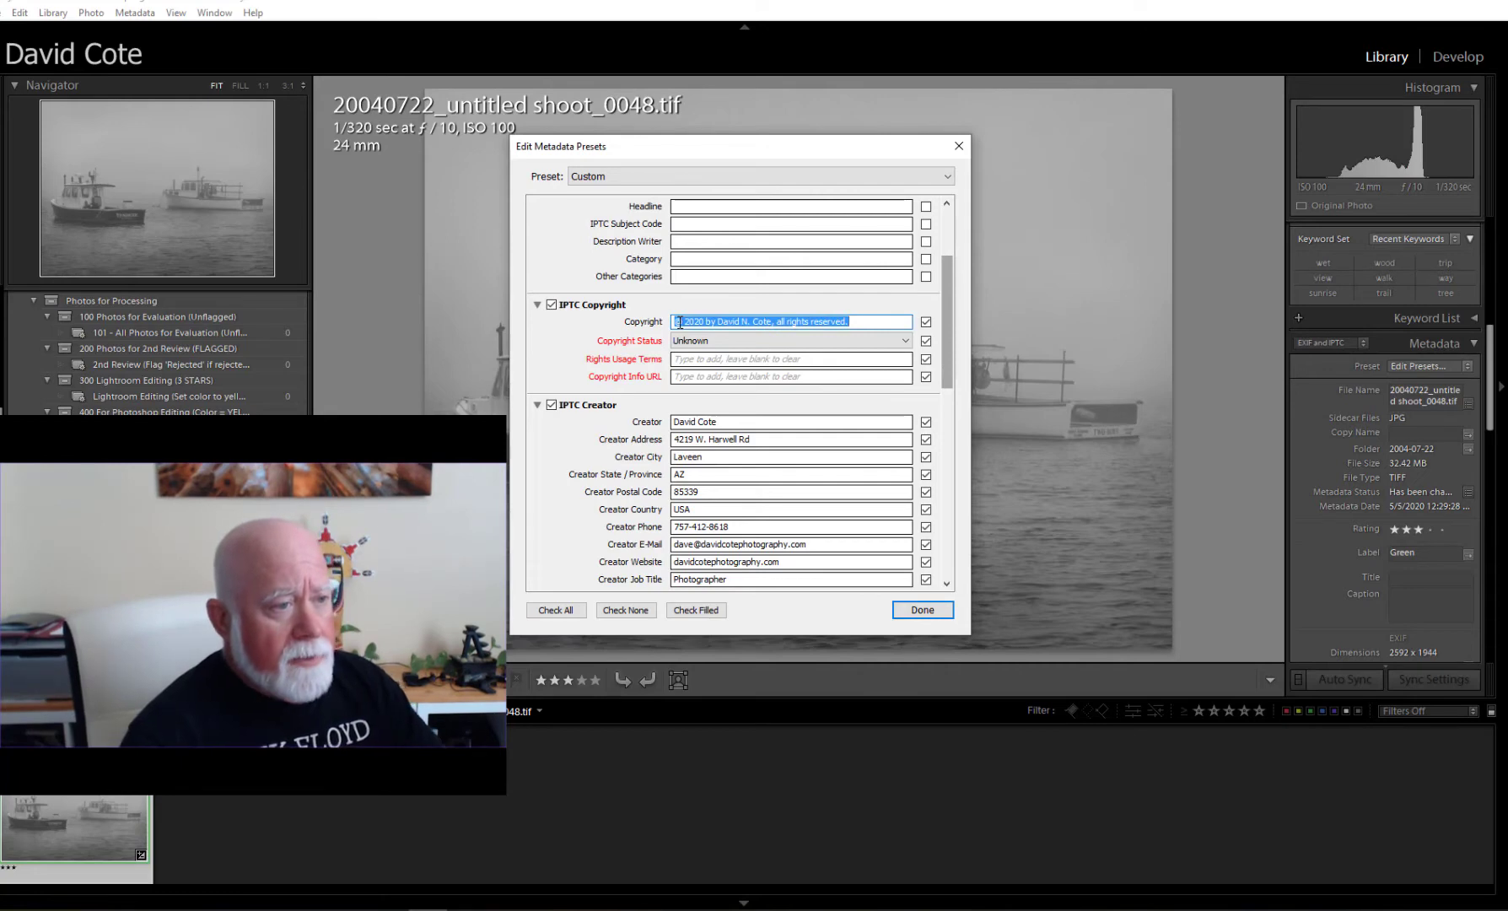
pyautogui.click(680, 322)
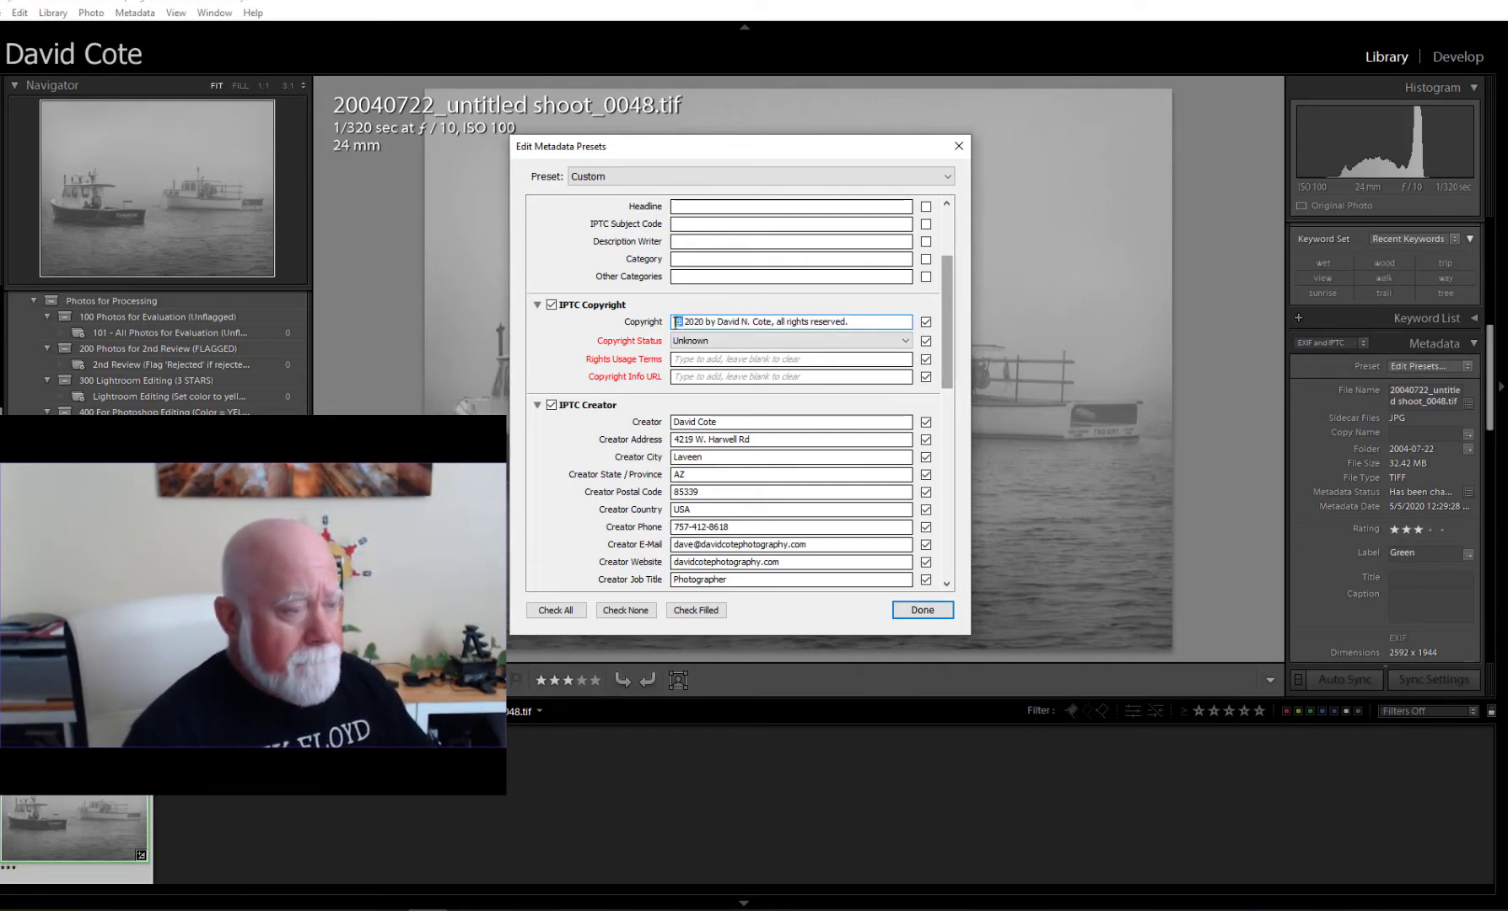
pyautogui.write('©')
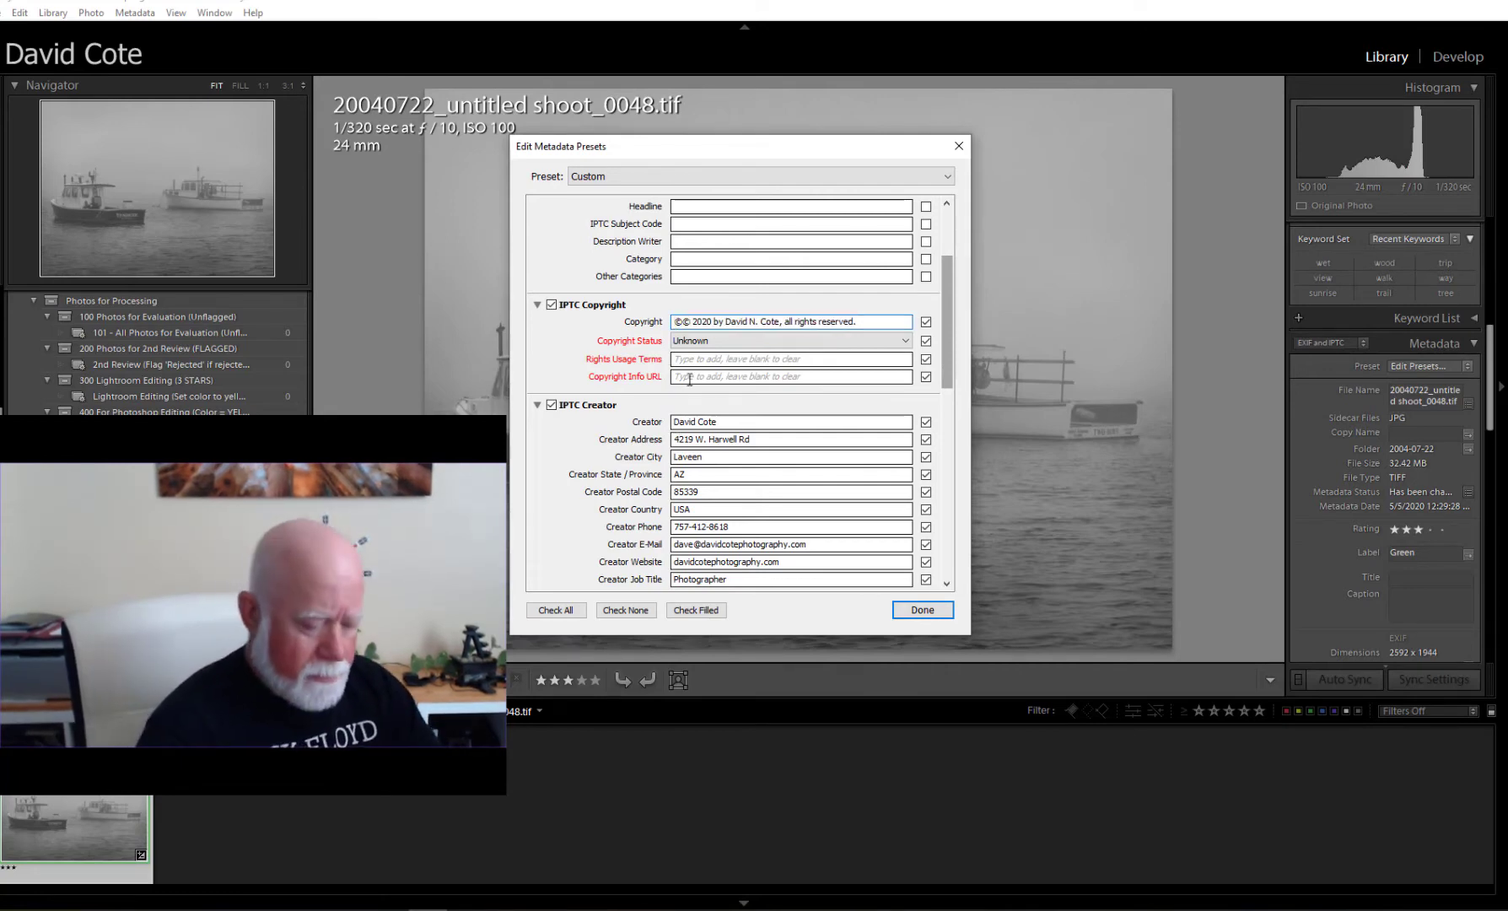
pyautogui.press('BackSpace')
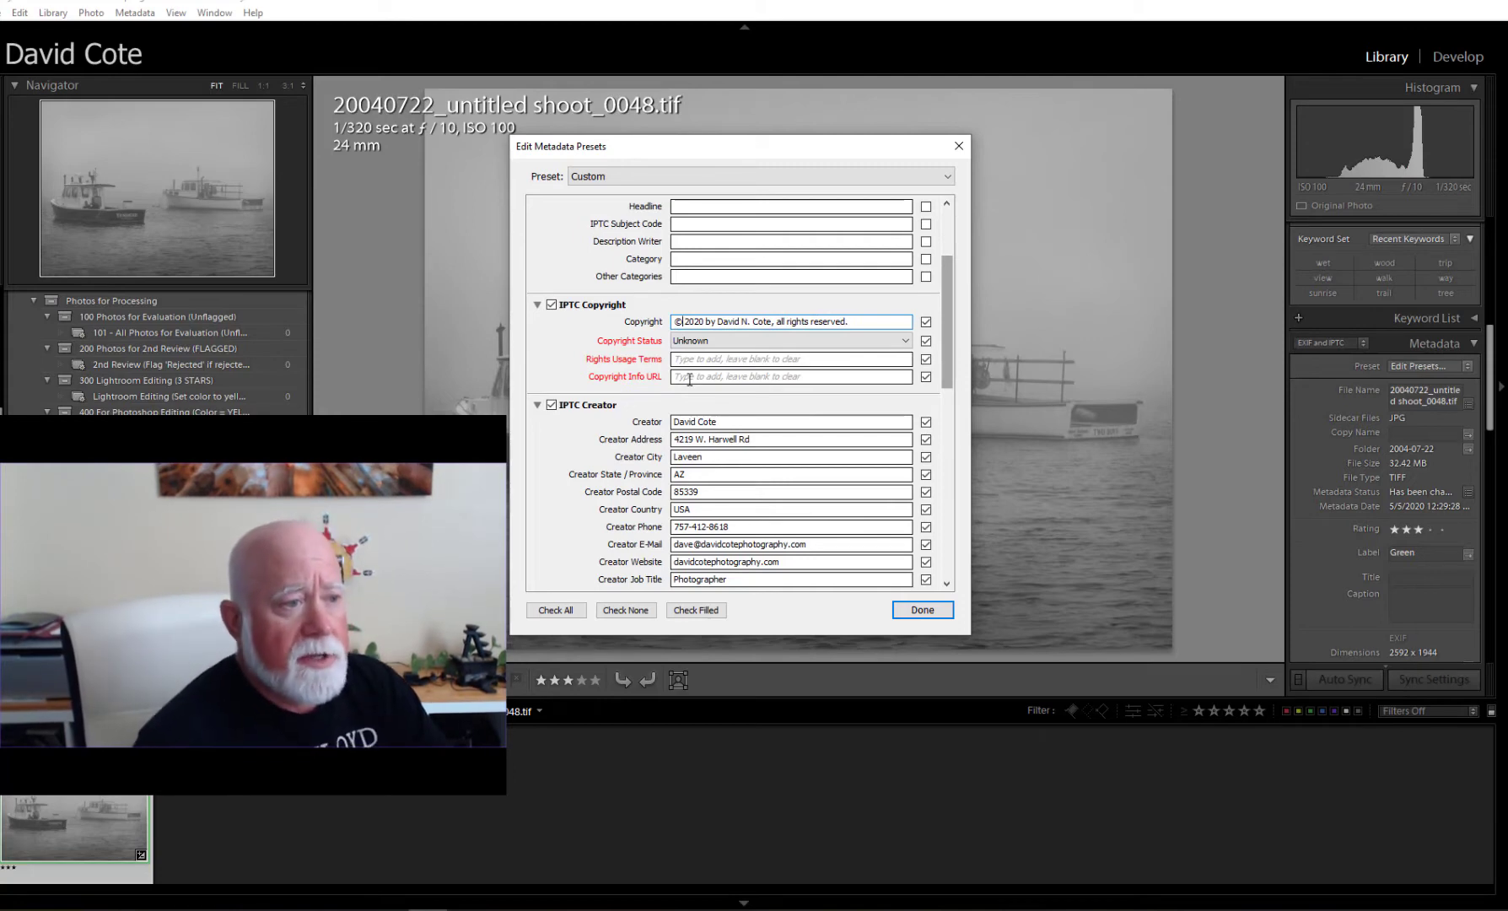
pyautogui.click(798, 341)
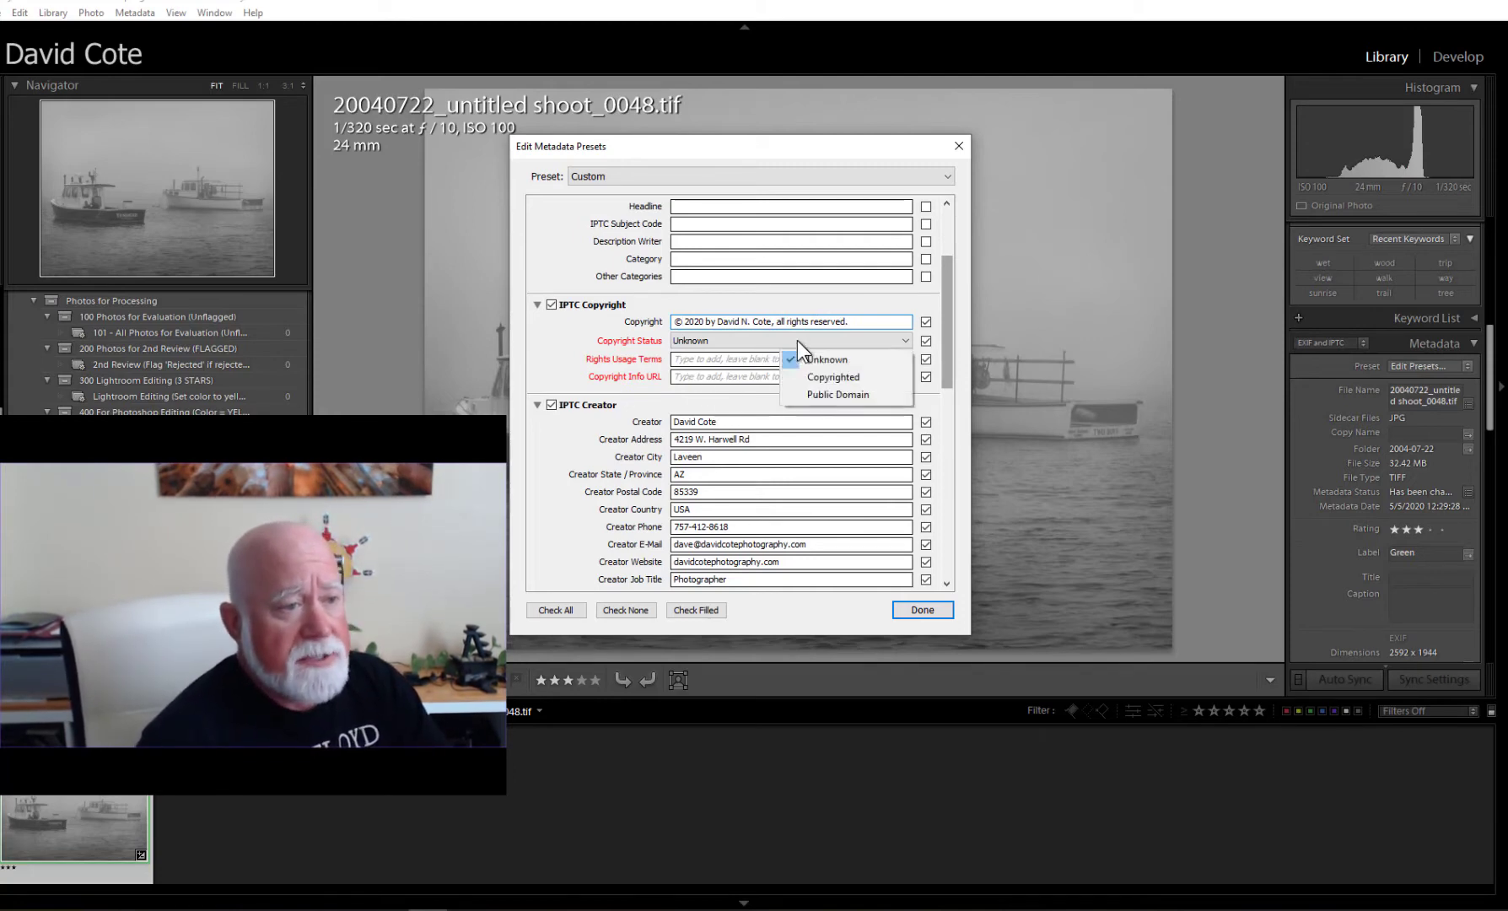
pyautogui.click(827, 378)
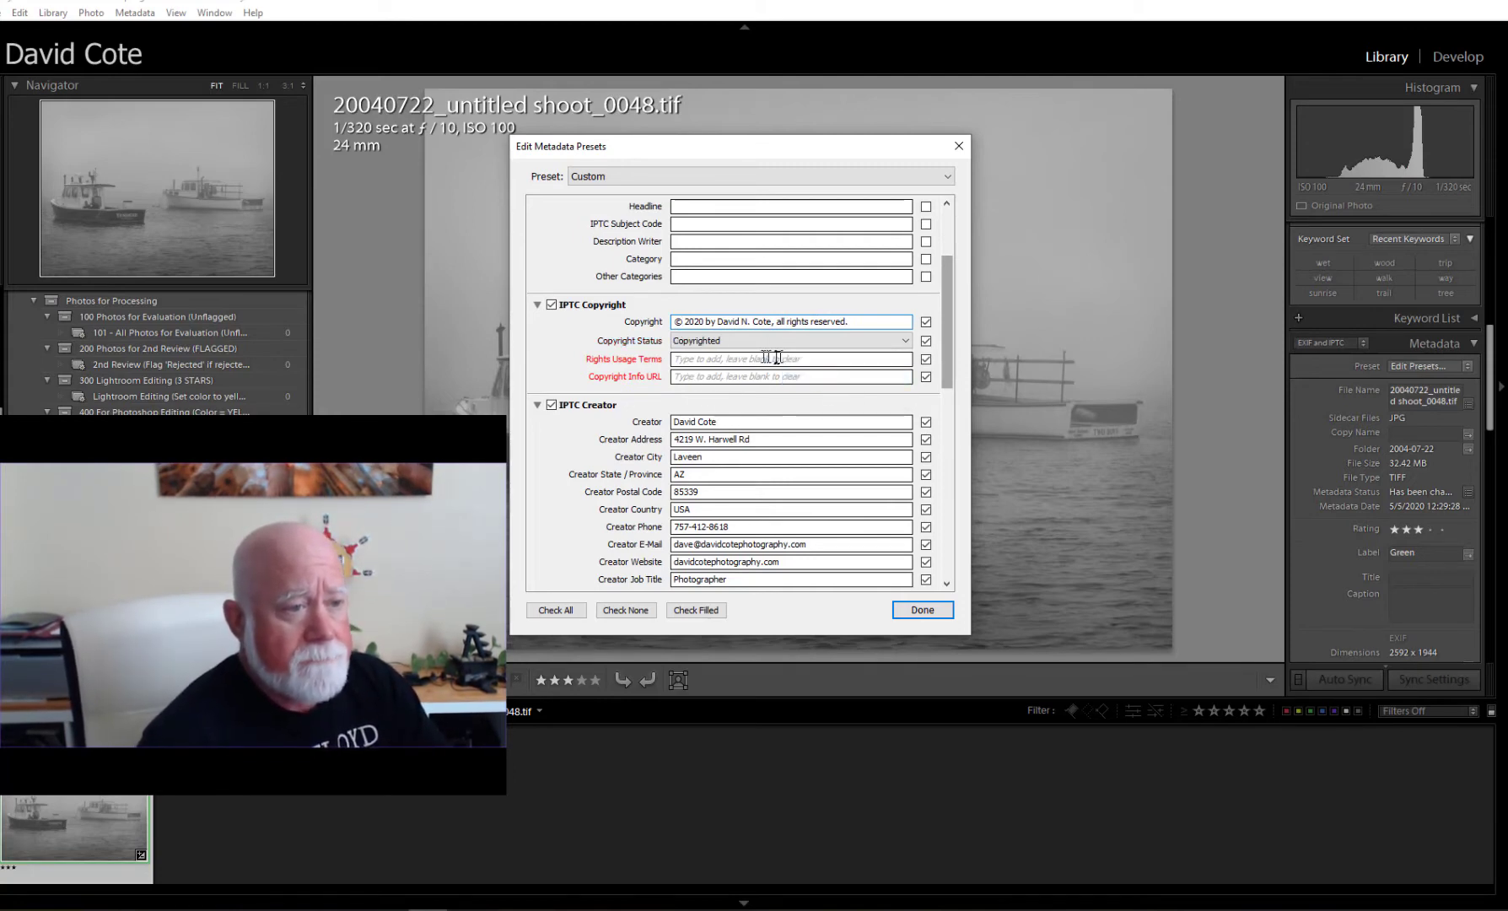
pyautogui.click(776, 359)
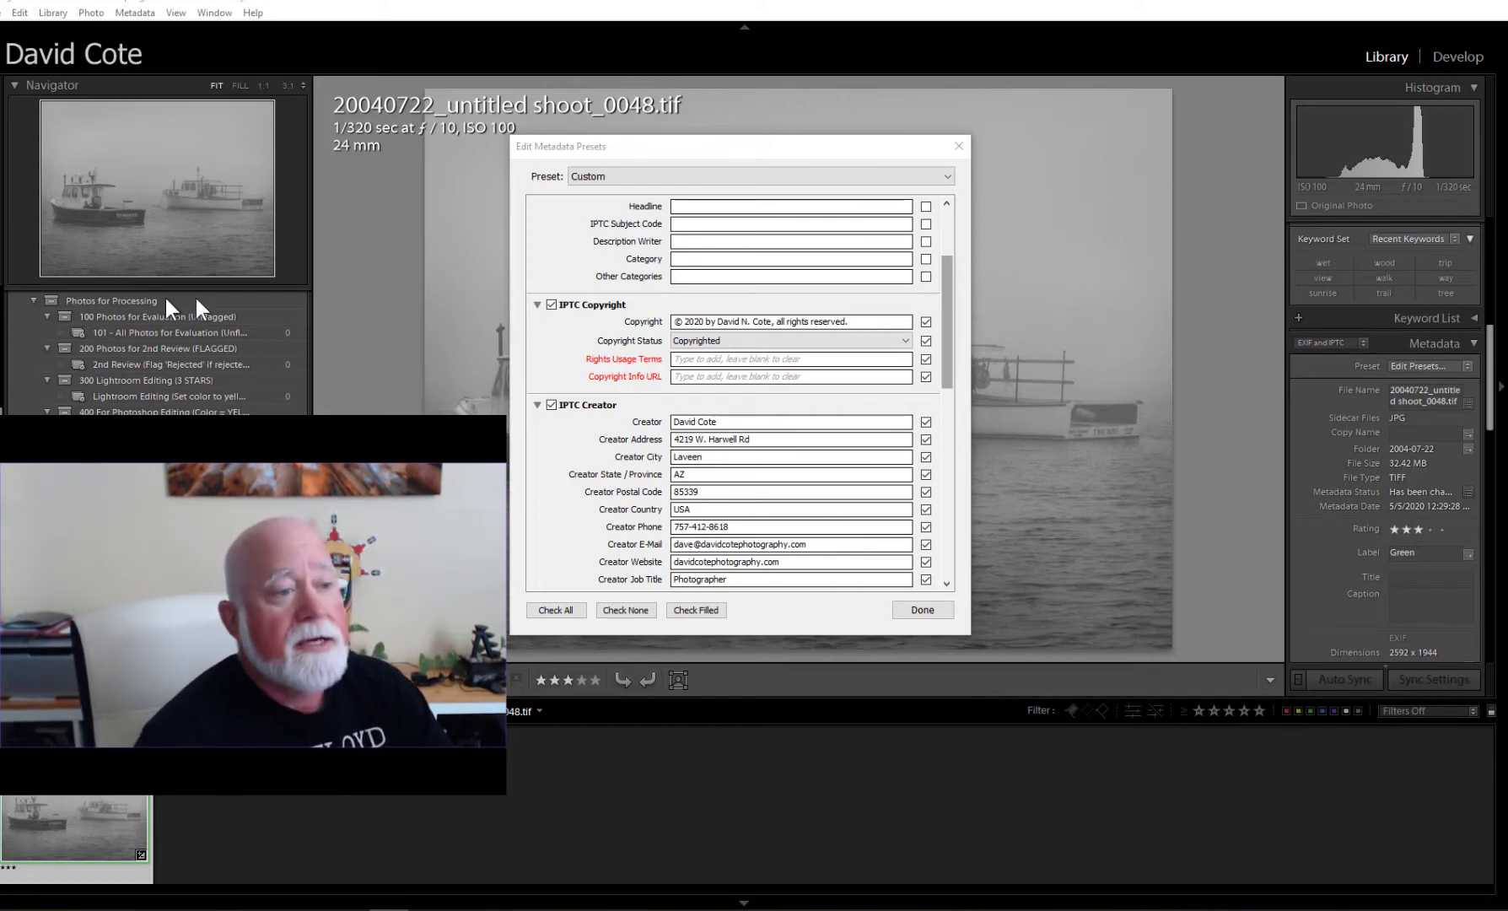
# Paste the usage-rights statement into Rights Usage Terms and the copyright page address into Copyright Info URL.
pyautogui.click(677, 359)
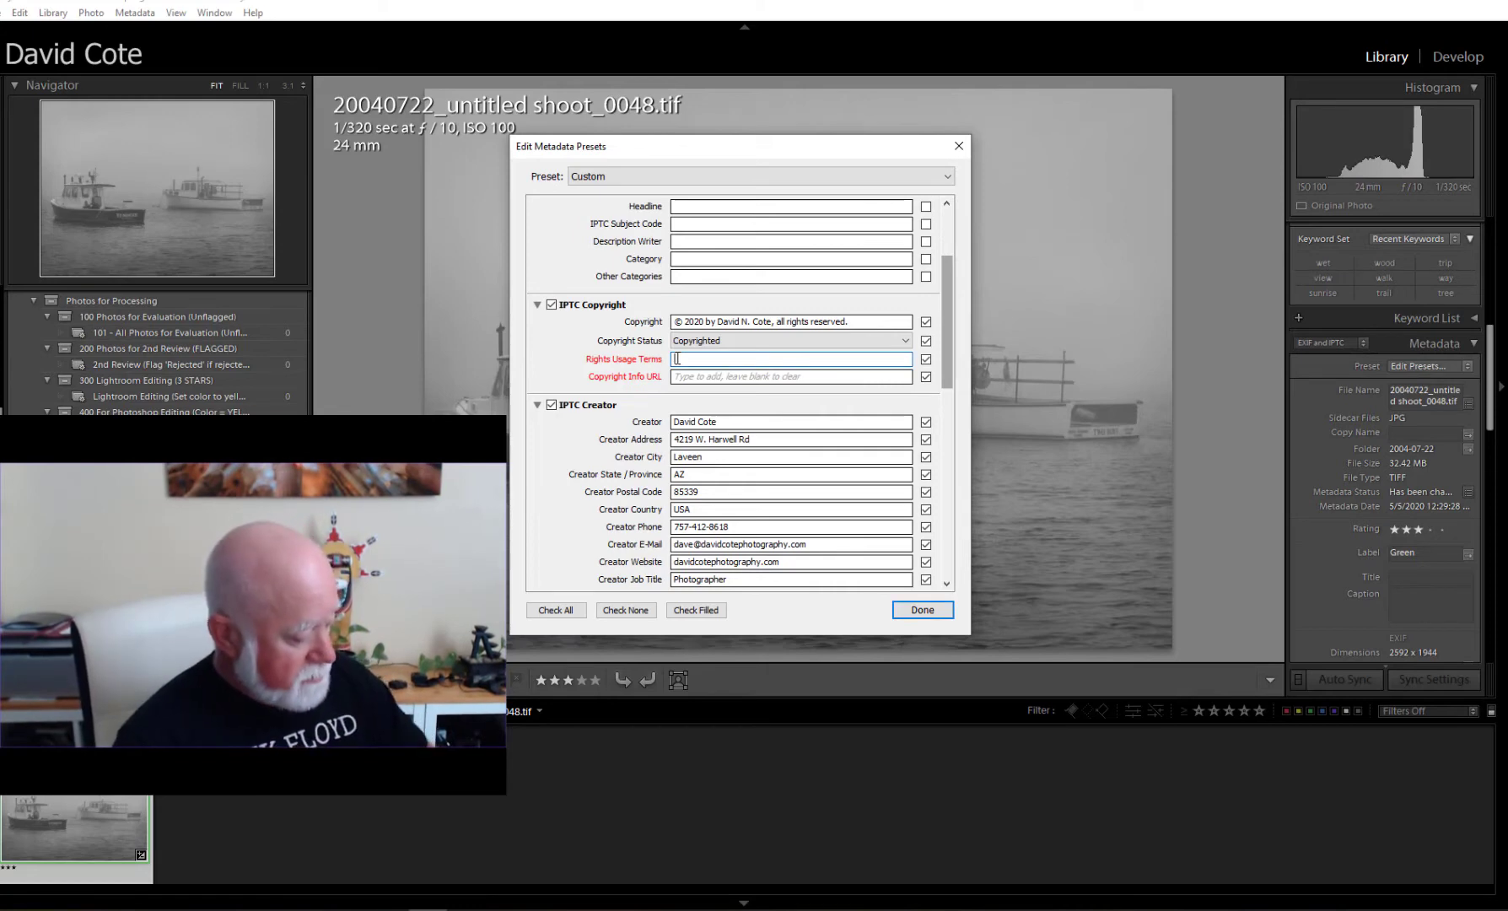
pyautogui.hotkey('ctrl', 'v')
pyautogui.press('Tab')
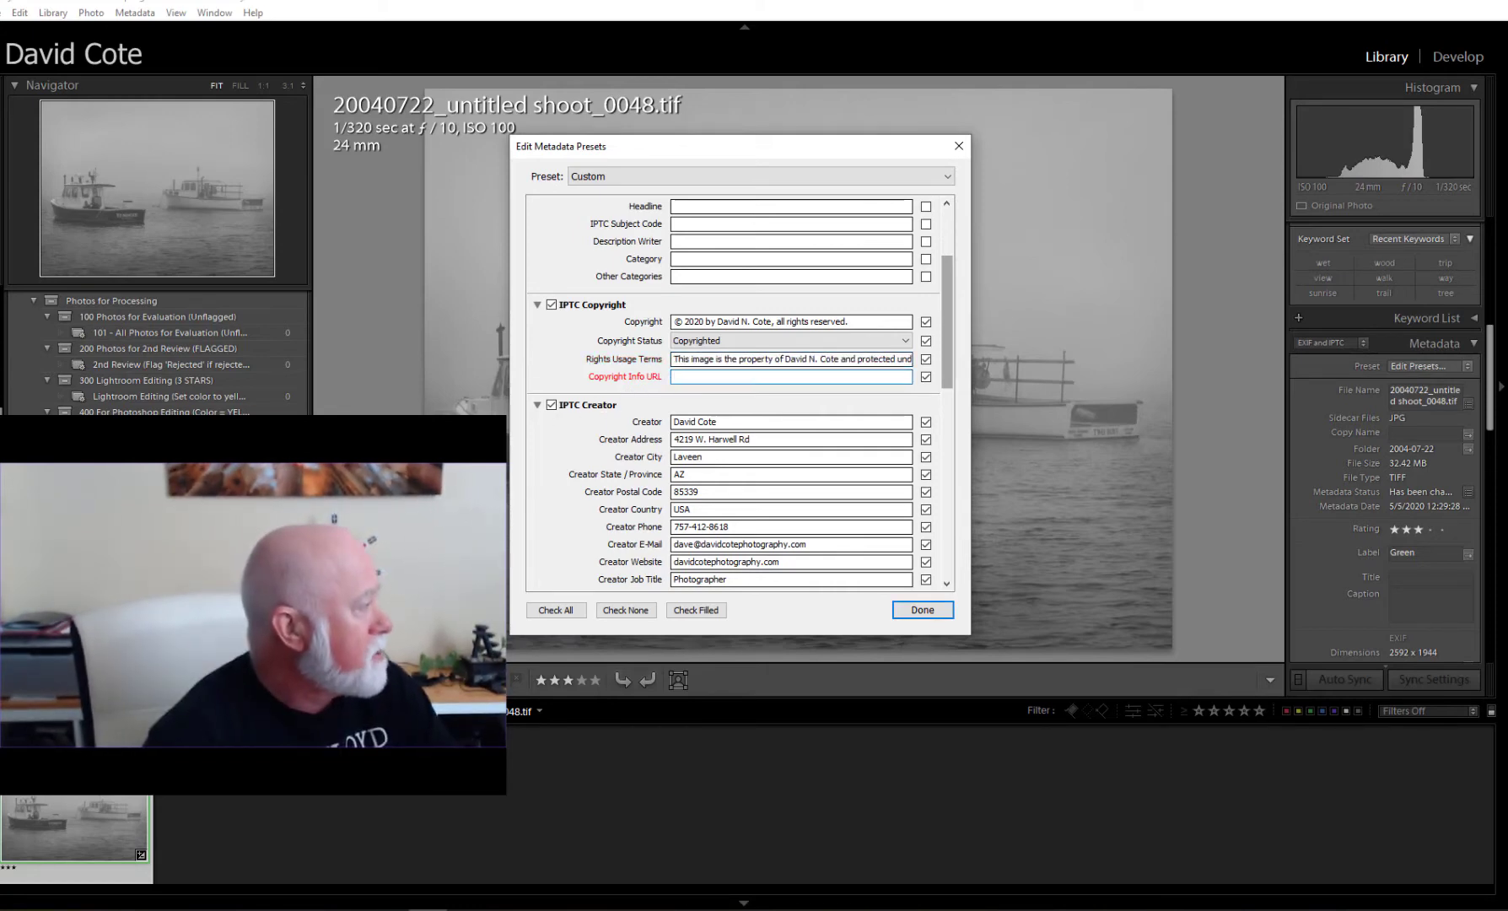
pyautogui.hotkey('alt', 'Tab')
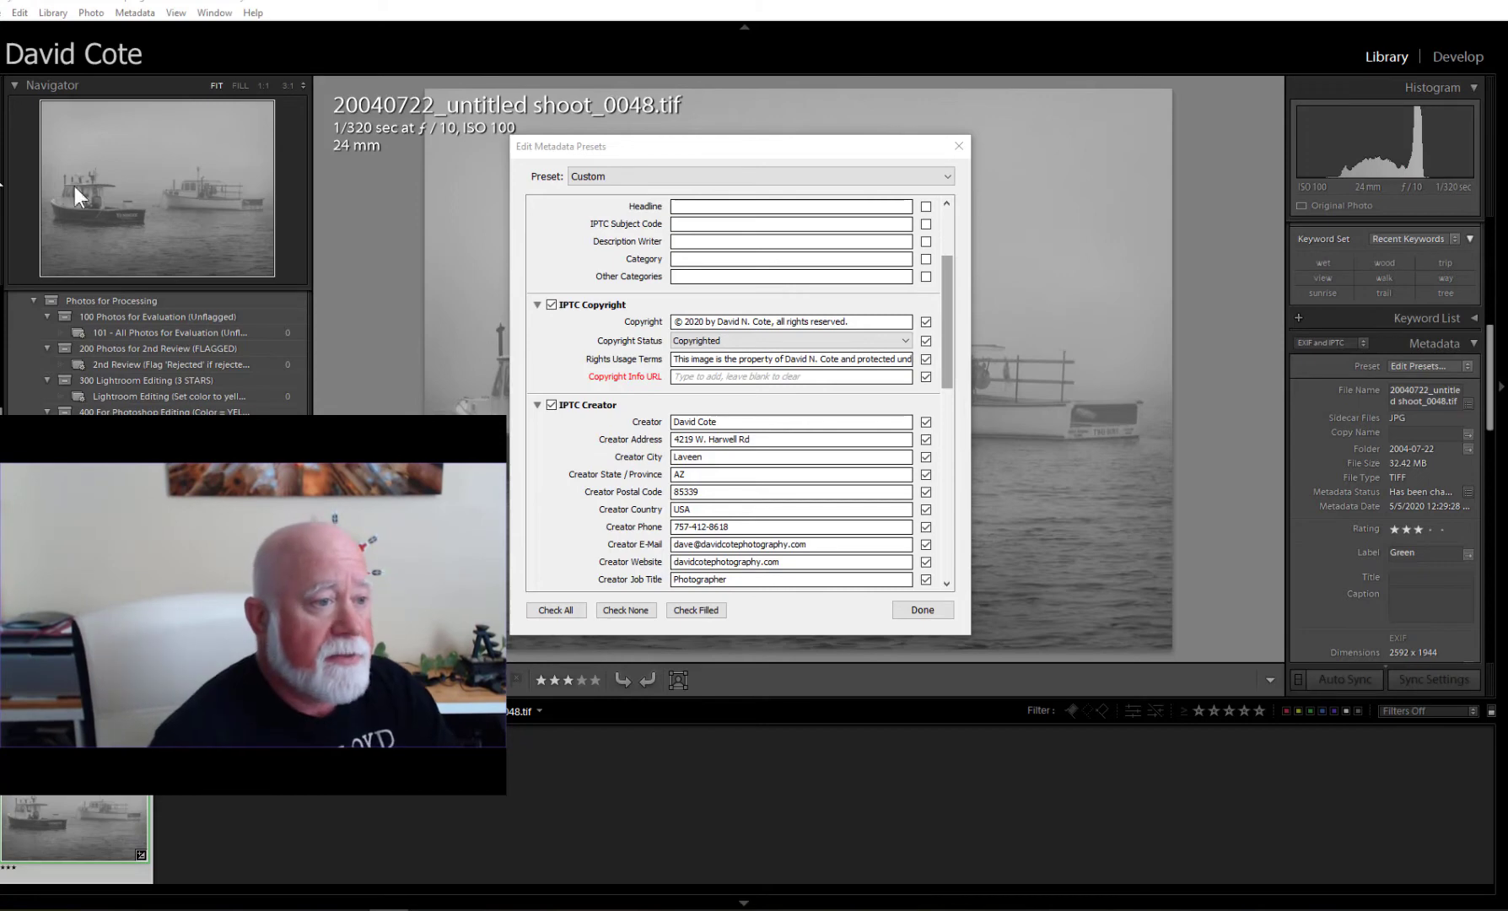
pyautogui.click(695, 377)
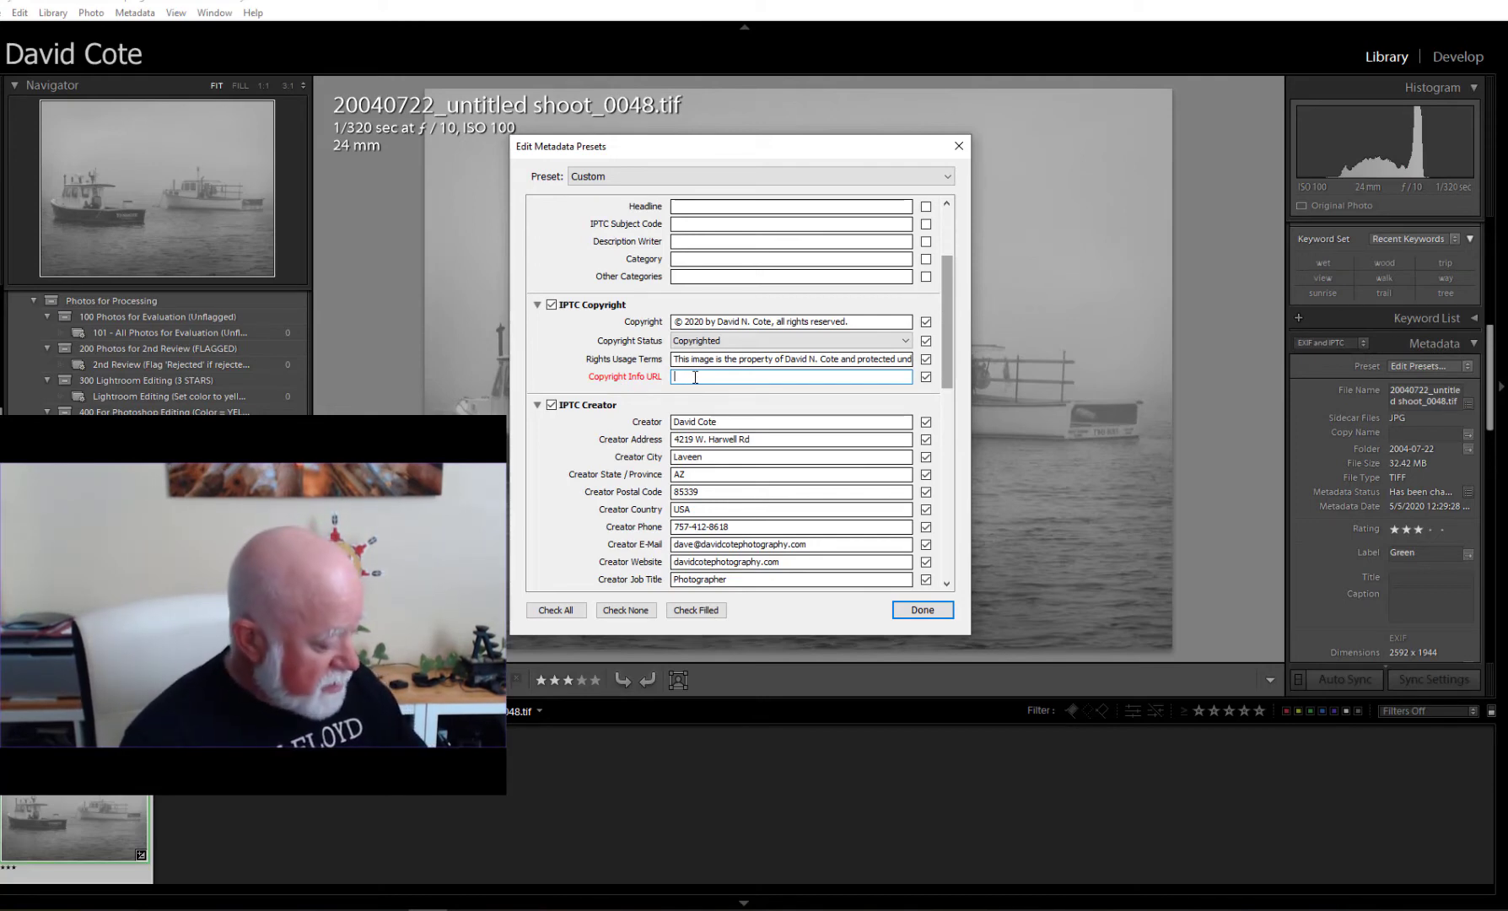
pyautogui.write('DavidCotePhotography.com/copyright')
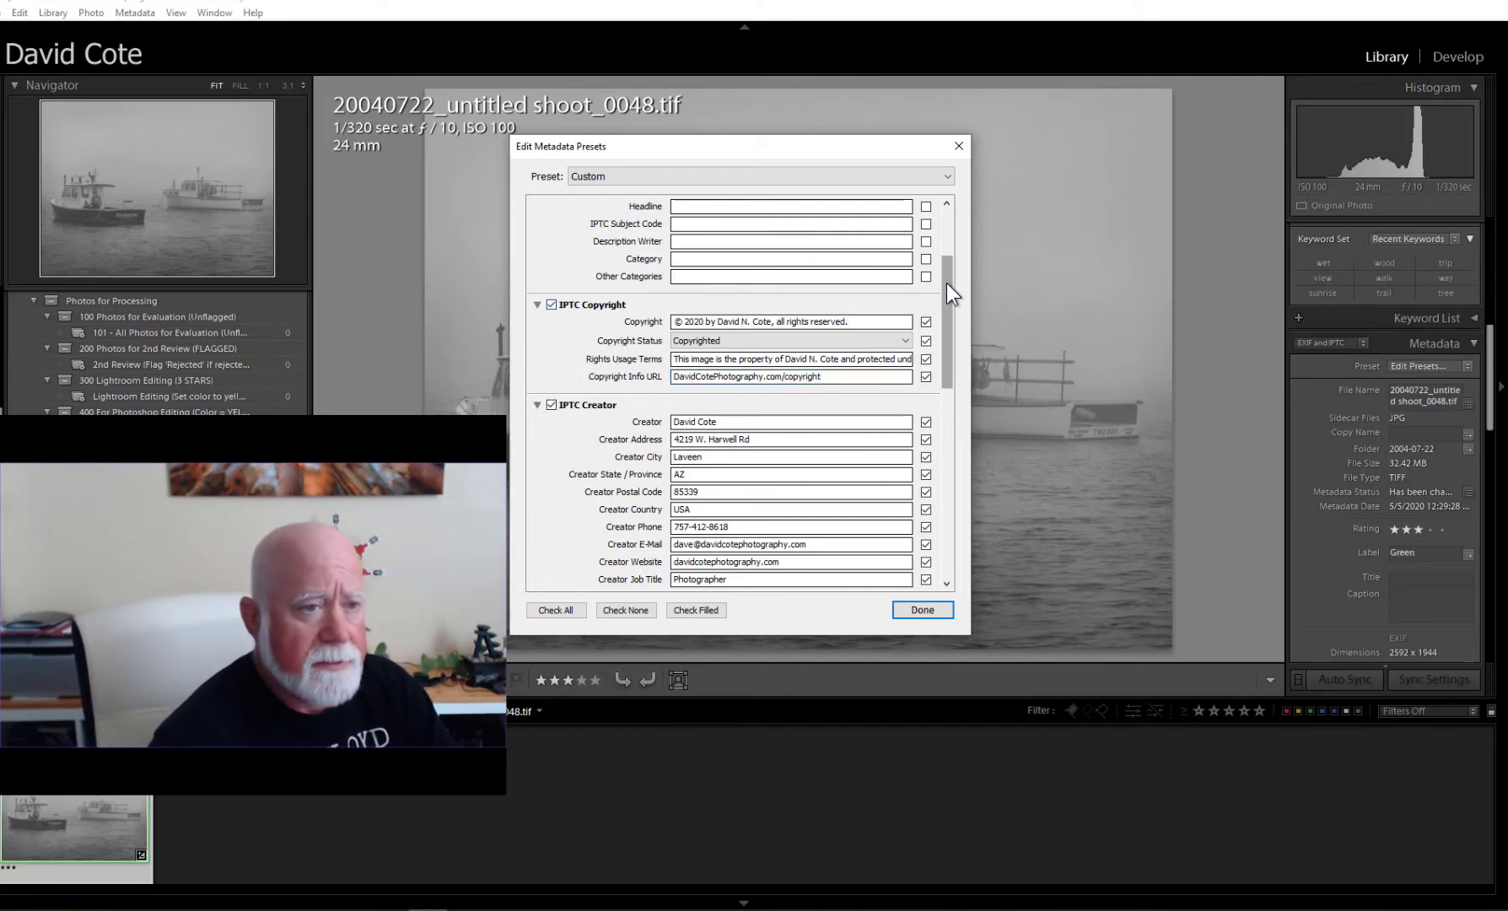
# Paste the keyword list and add facebook and the photographer's website to the preset's Keywords.
pyautogui.moveTo(947, 282); pyautogui.dragTo(945, 515)
pyautogui.click(817, 505)
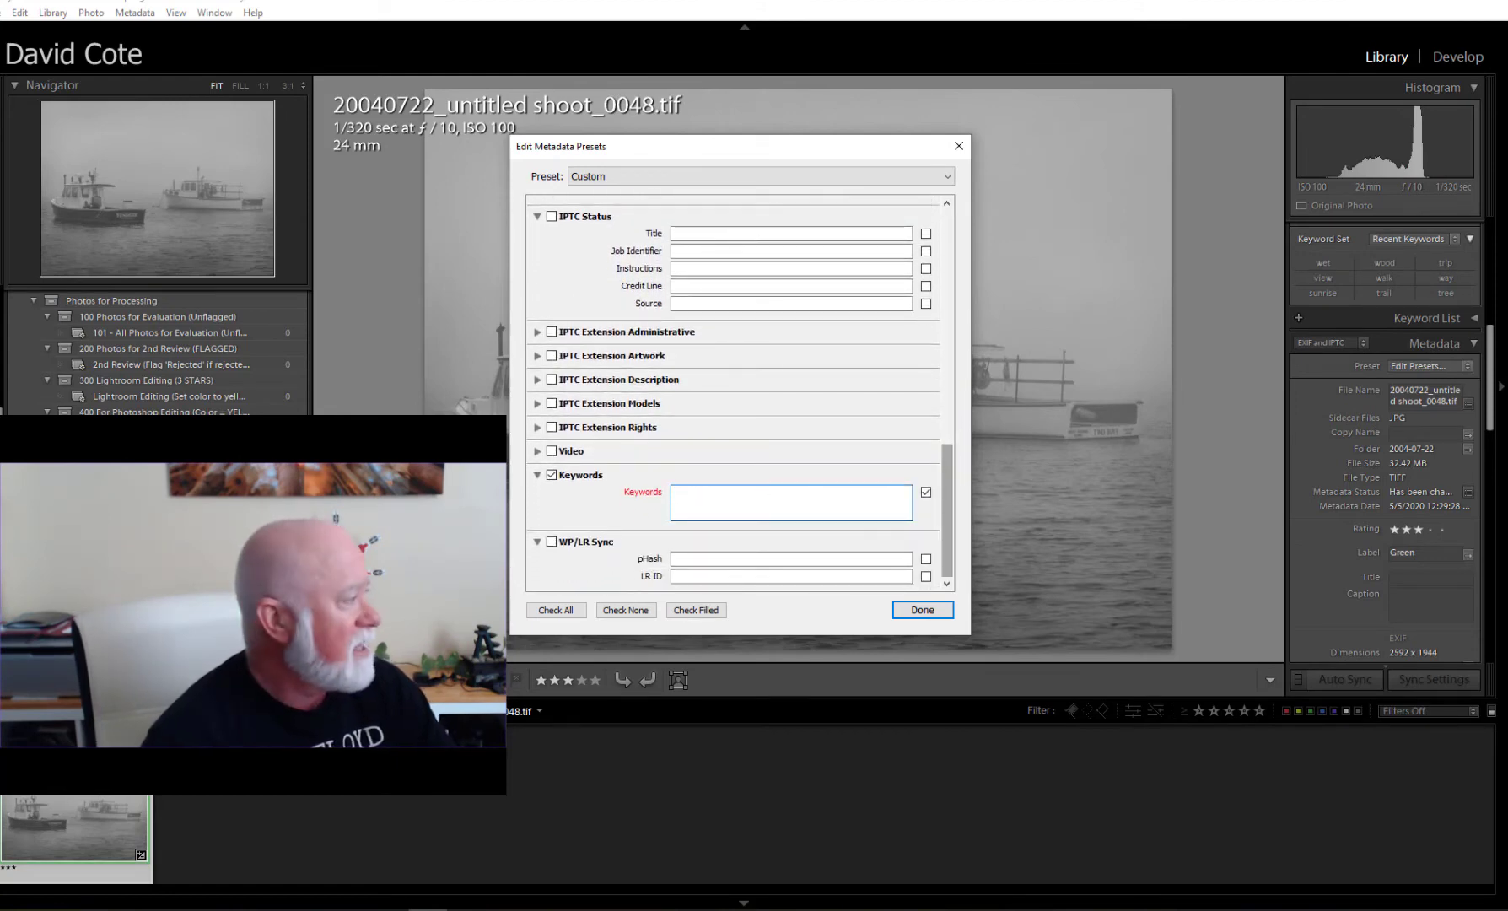
pyautogui.hotkey('alt', 'Tab')
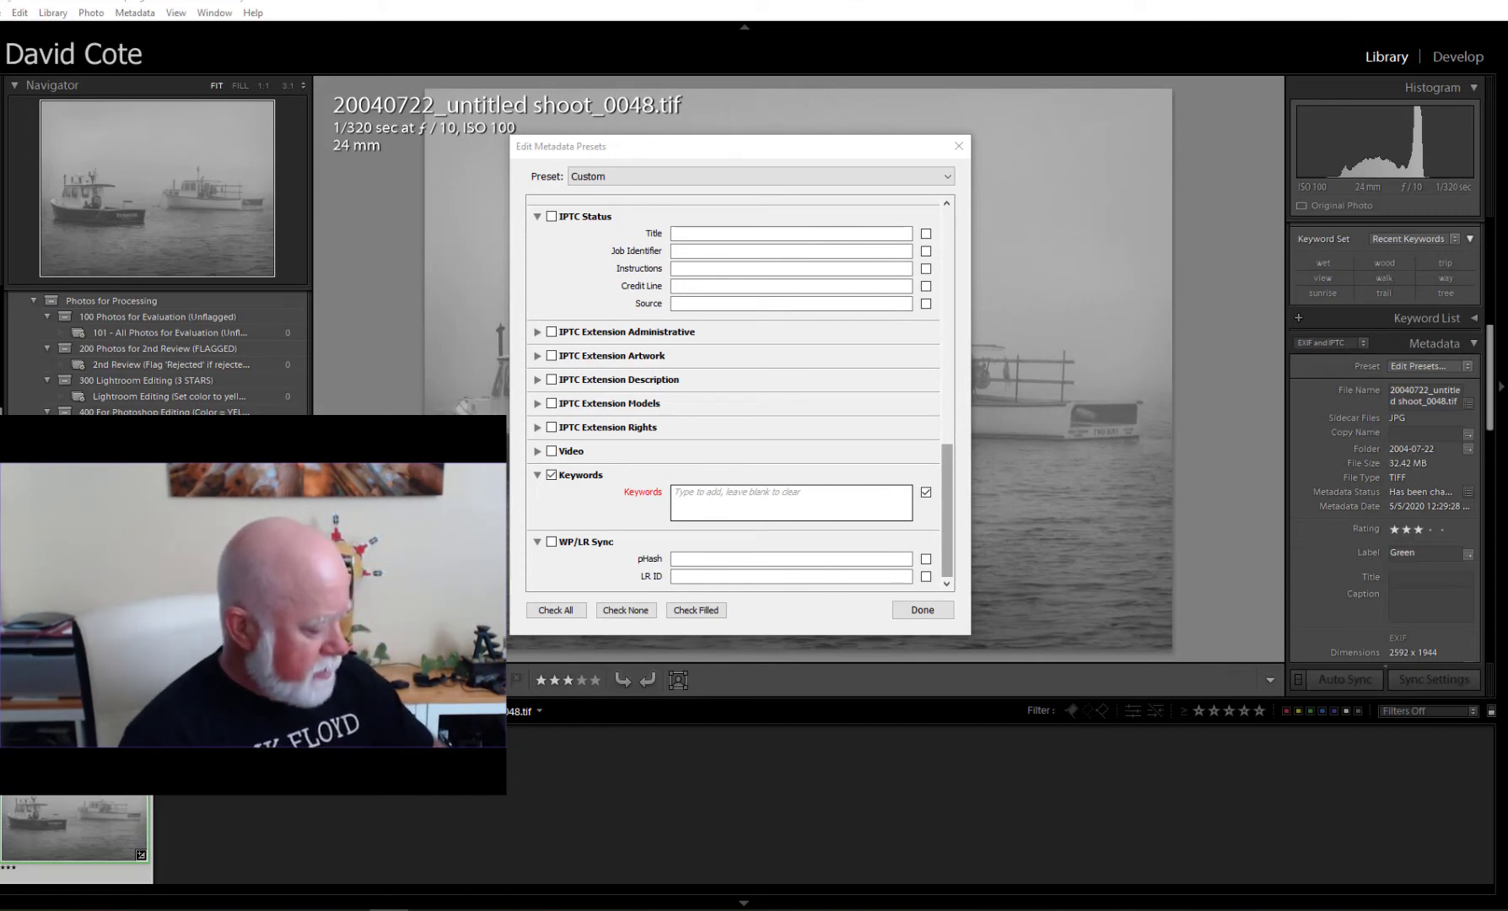
pyautogui.click(717, 490)
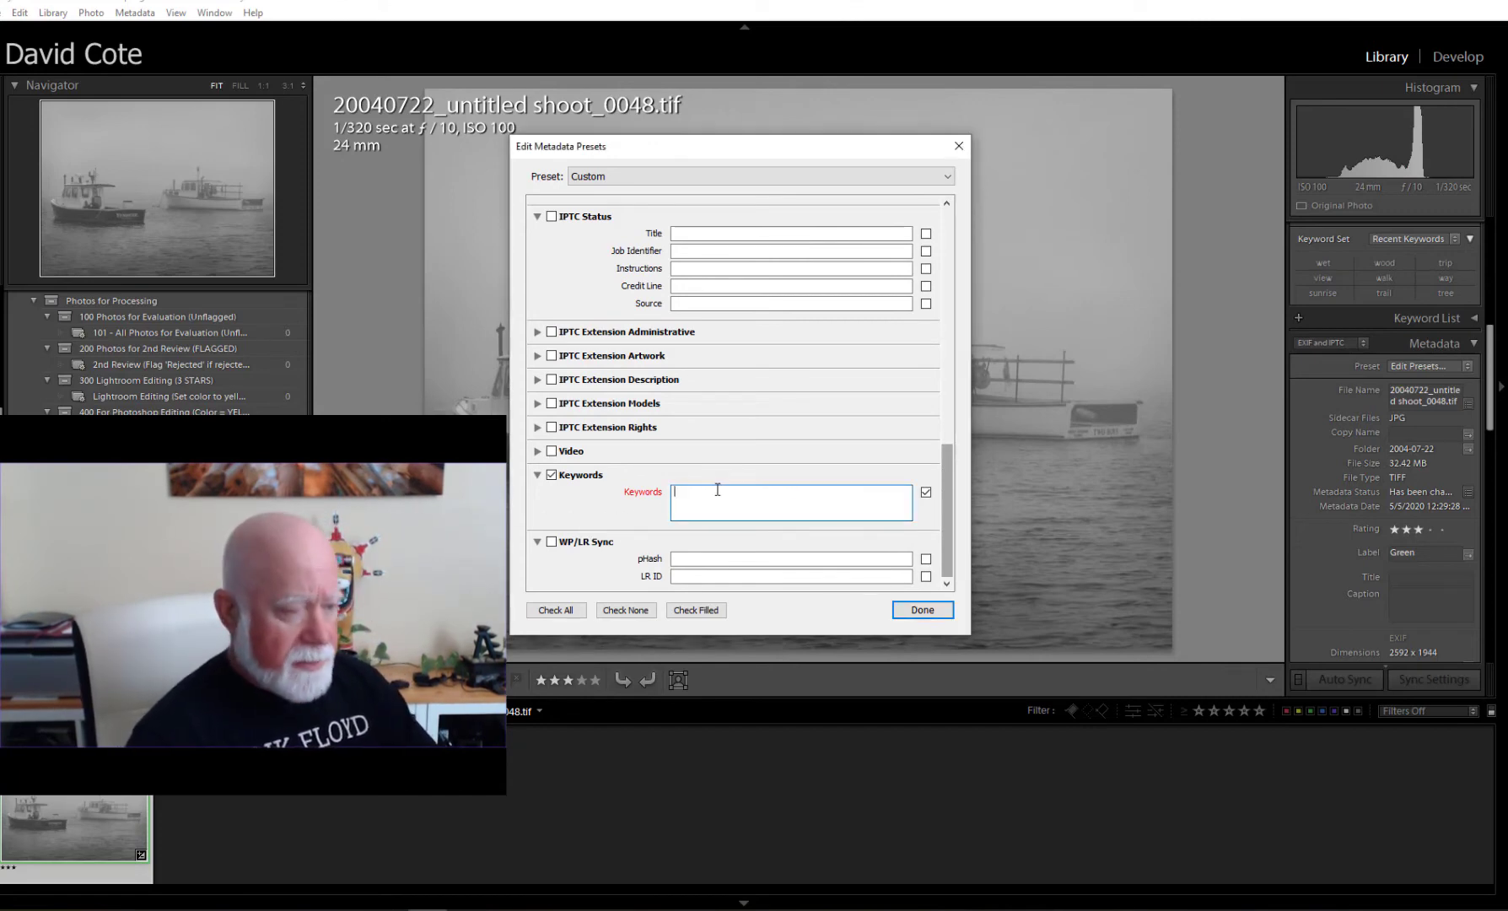
pyautogui.write('Cote, David, David Cote Photography, instagram, photography, blog')
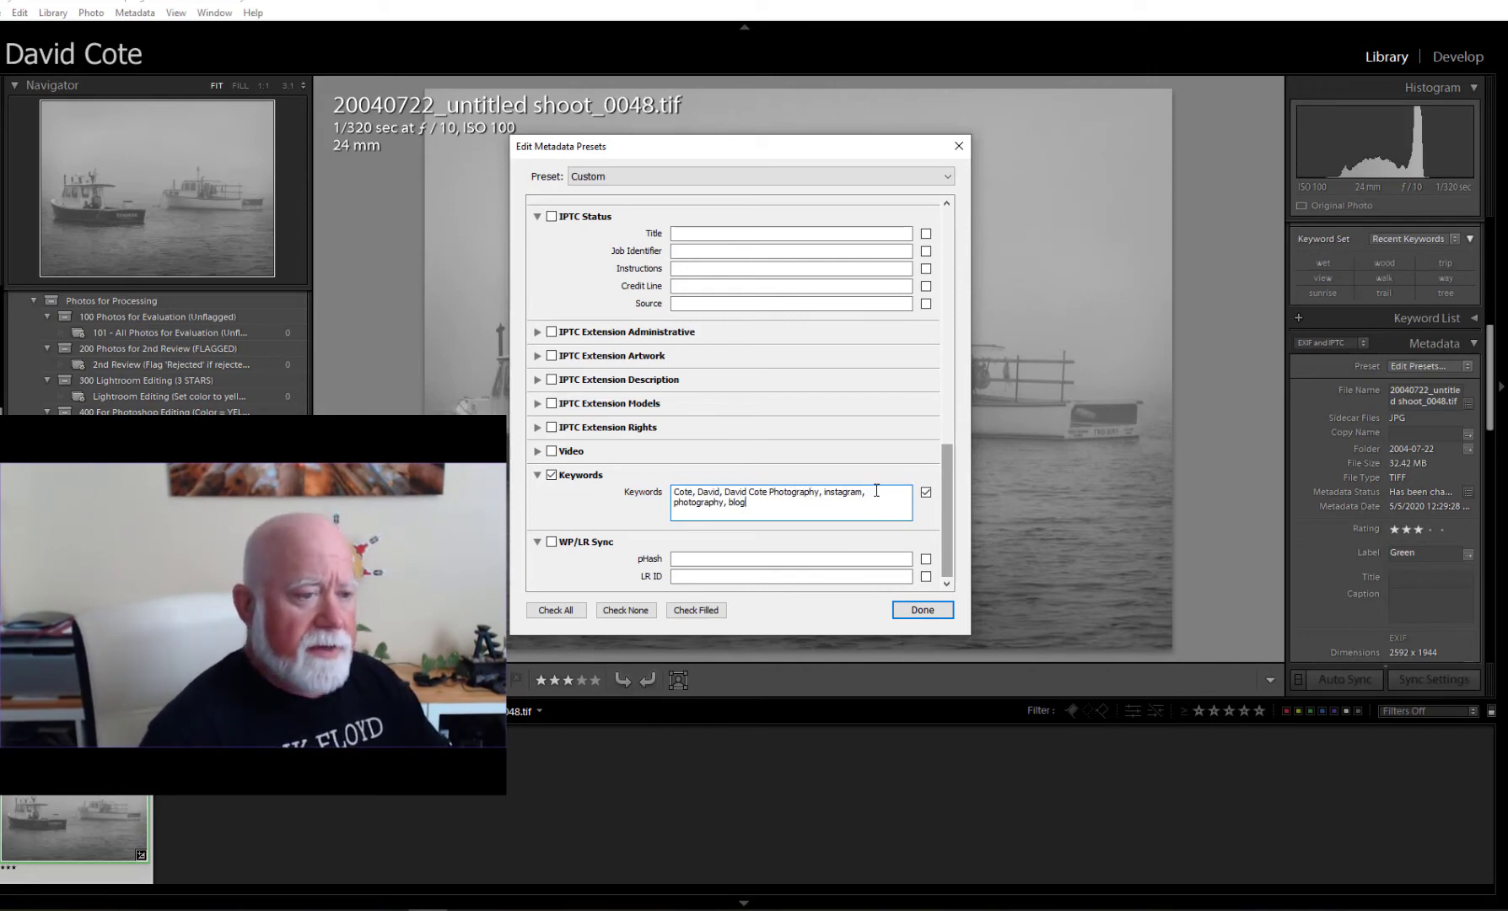
pyautogui.press('Home')
pyautogui.write('face')
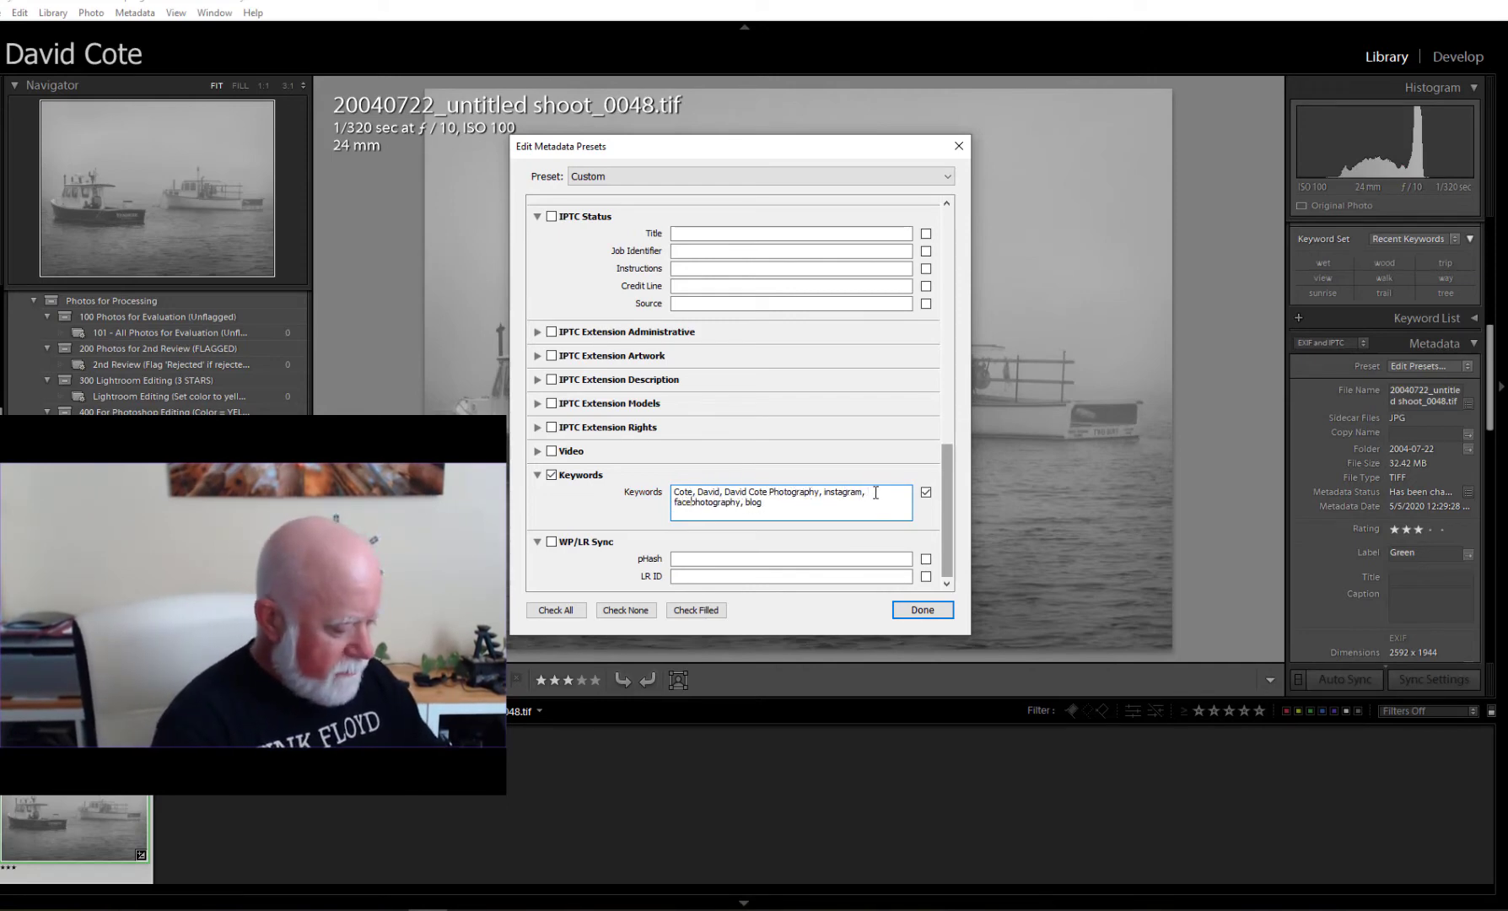
pyautogui.write('book,')
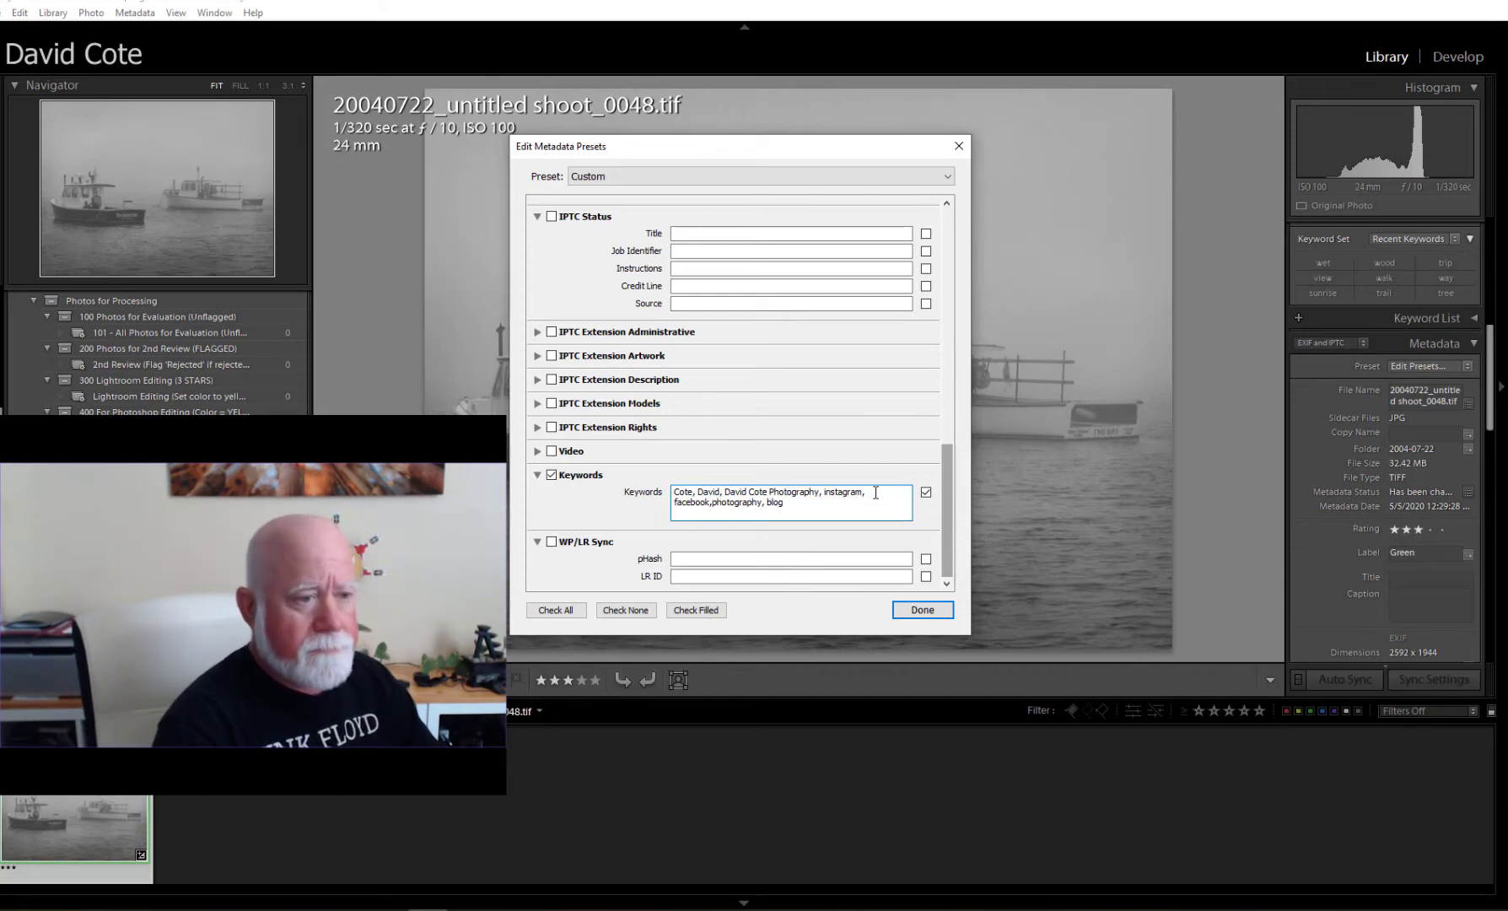
pyautogui.write(' davidcote')
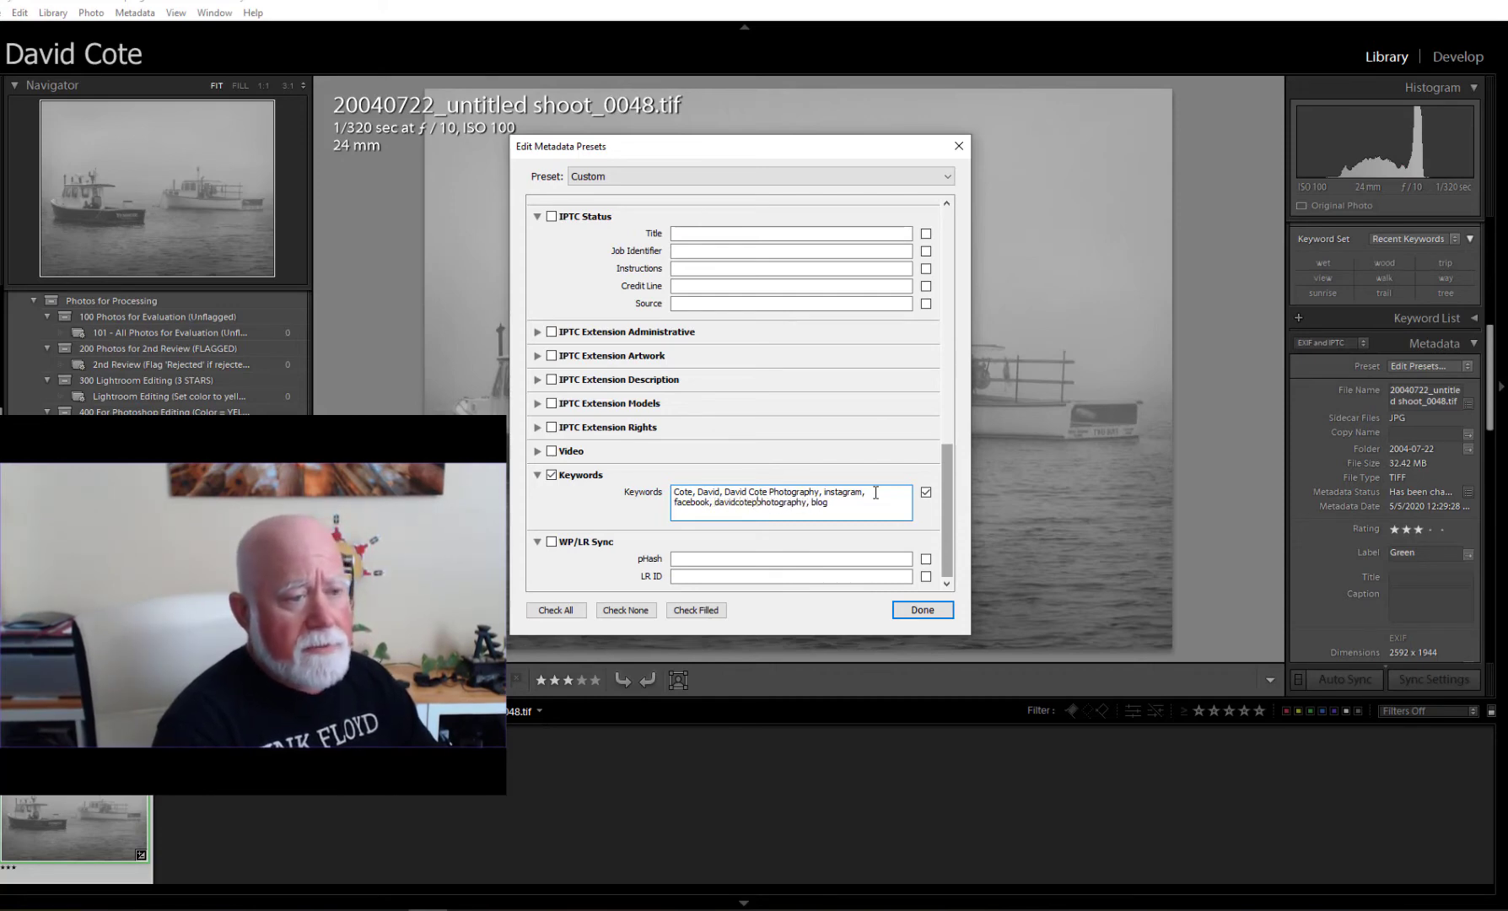
pyautogui.write('photography.co')
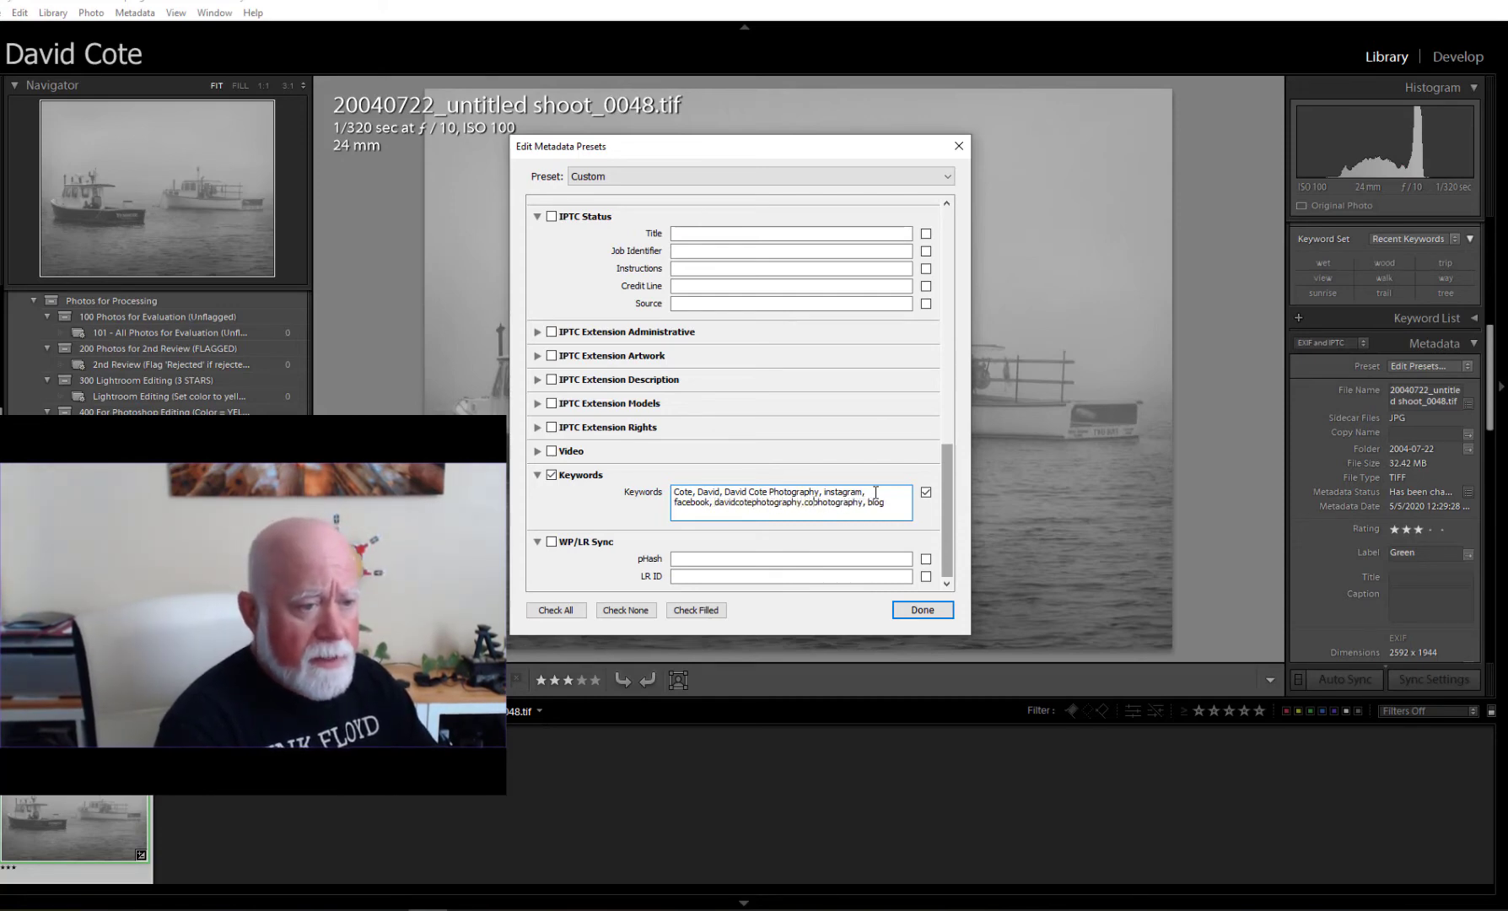
pyautogui.write('m,')
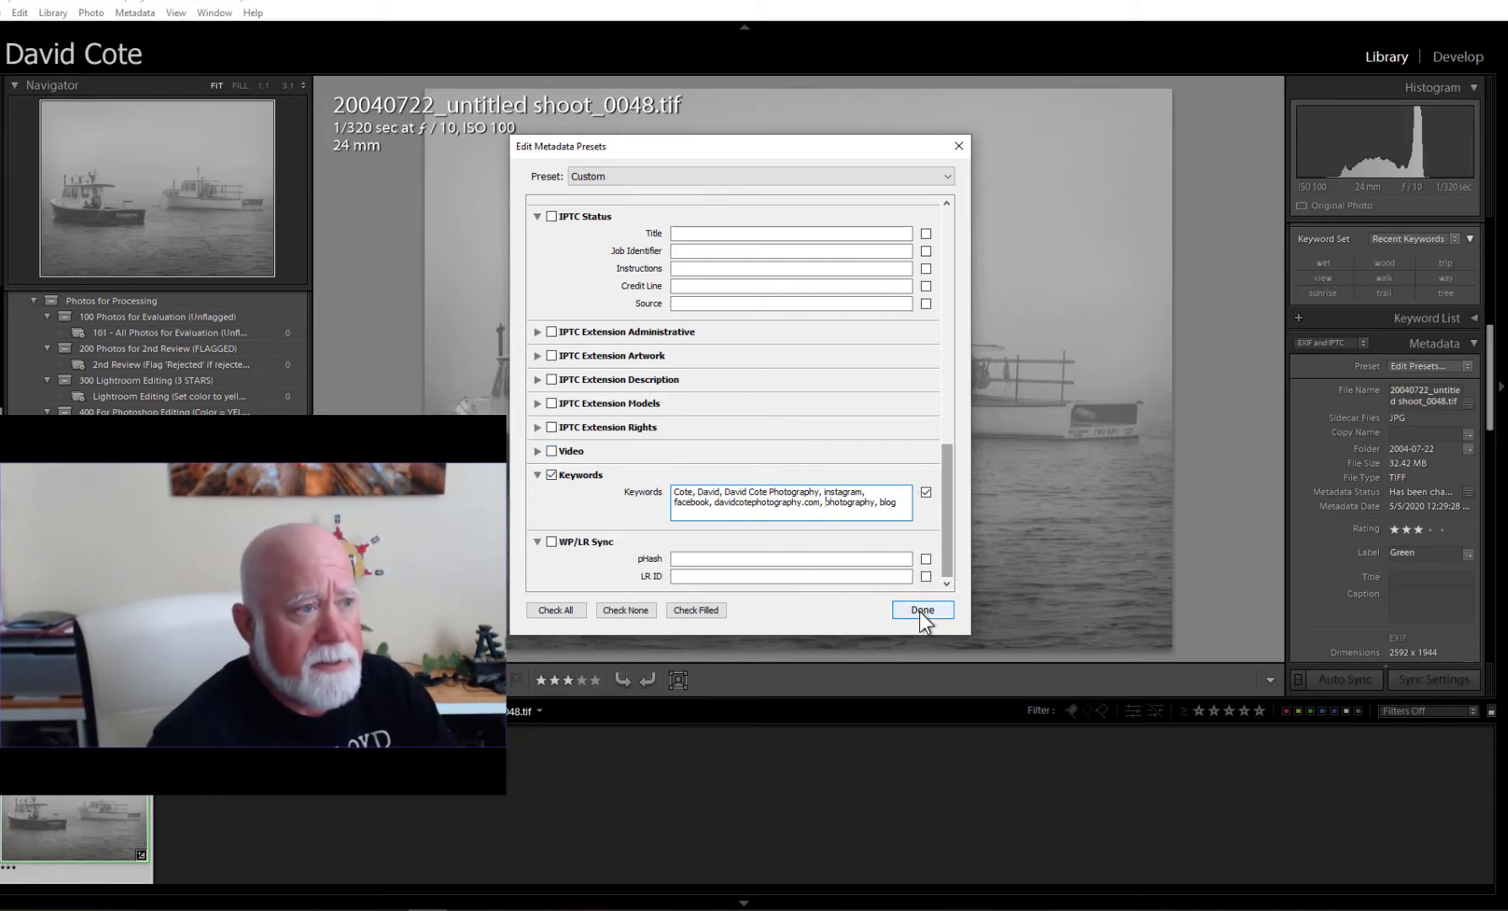
pyautogui.click(946, 179)
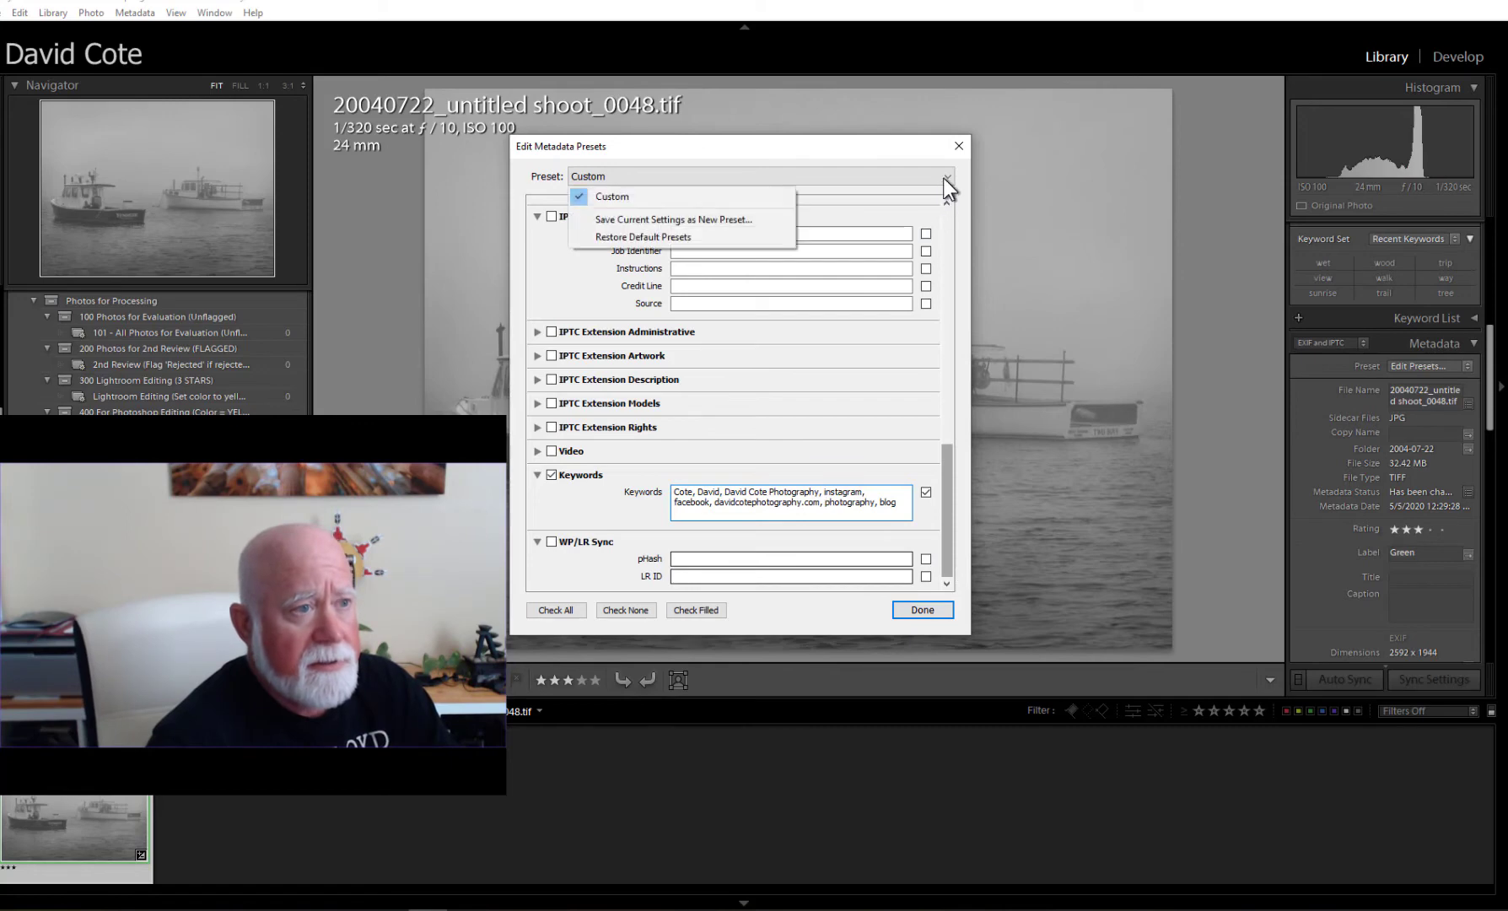
# Save the current settings as a new preset named '2020 Metadata Preset' and close the editor.
pyautogui.click(675, 219)
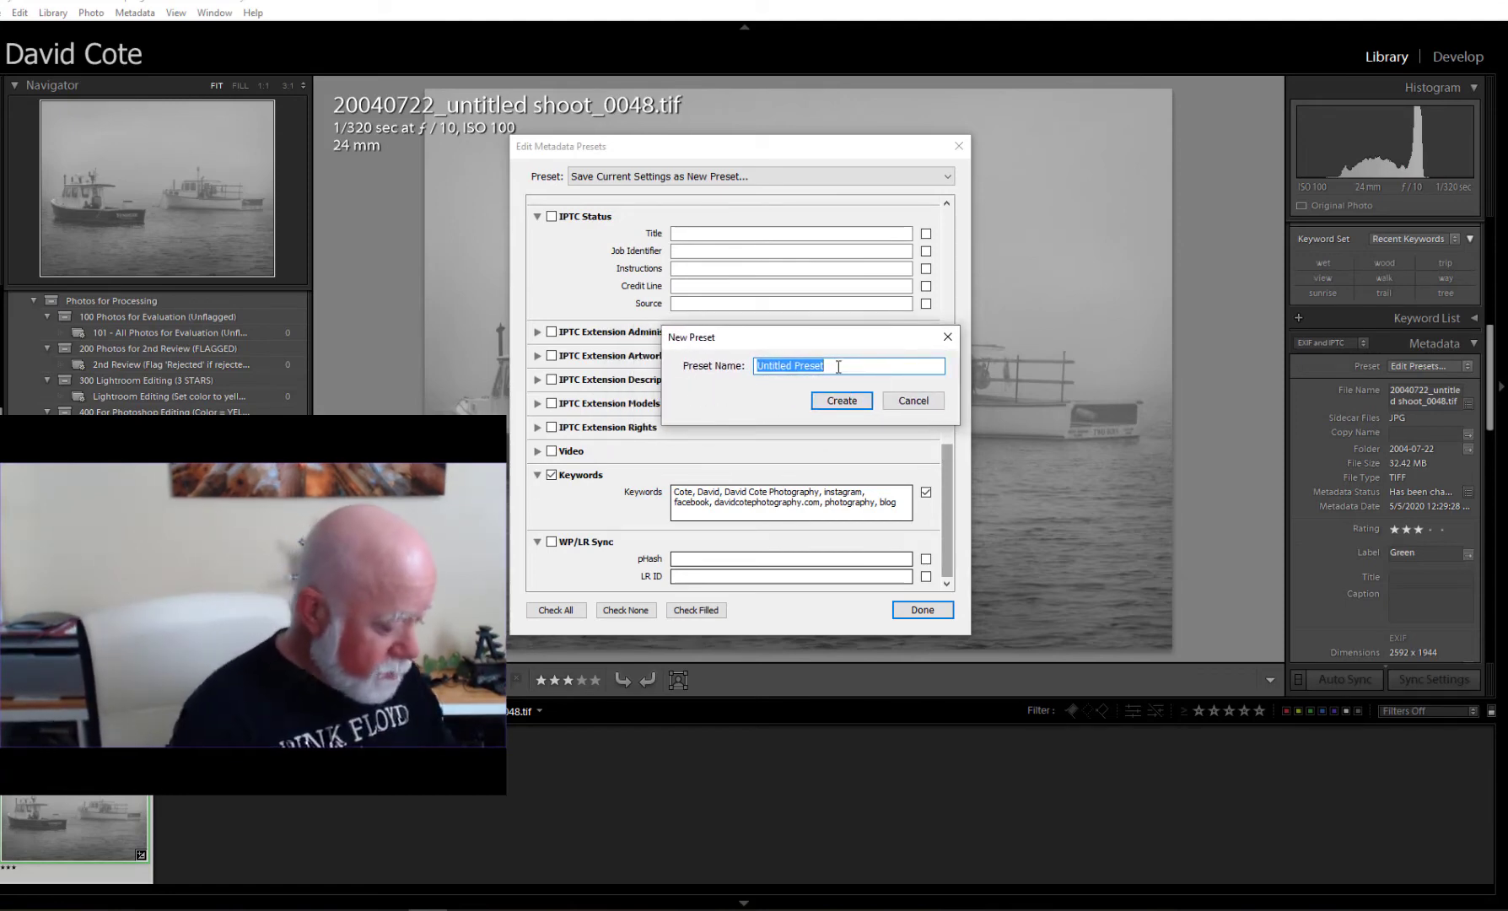
pyautogui.write('2020')
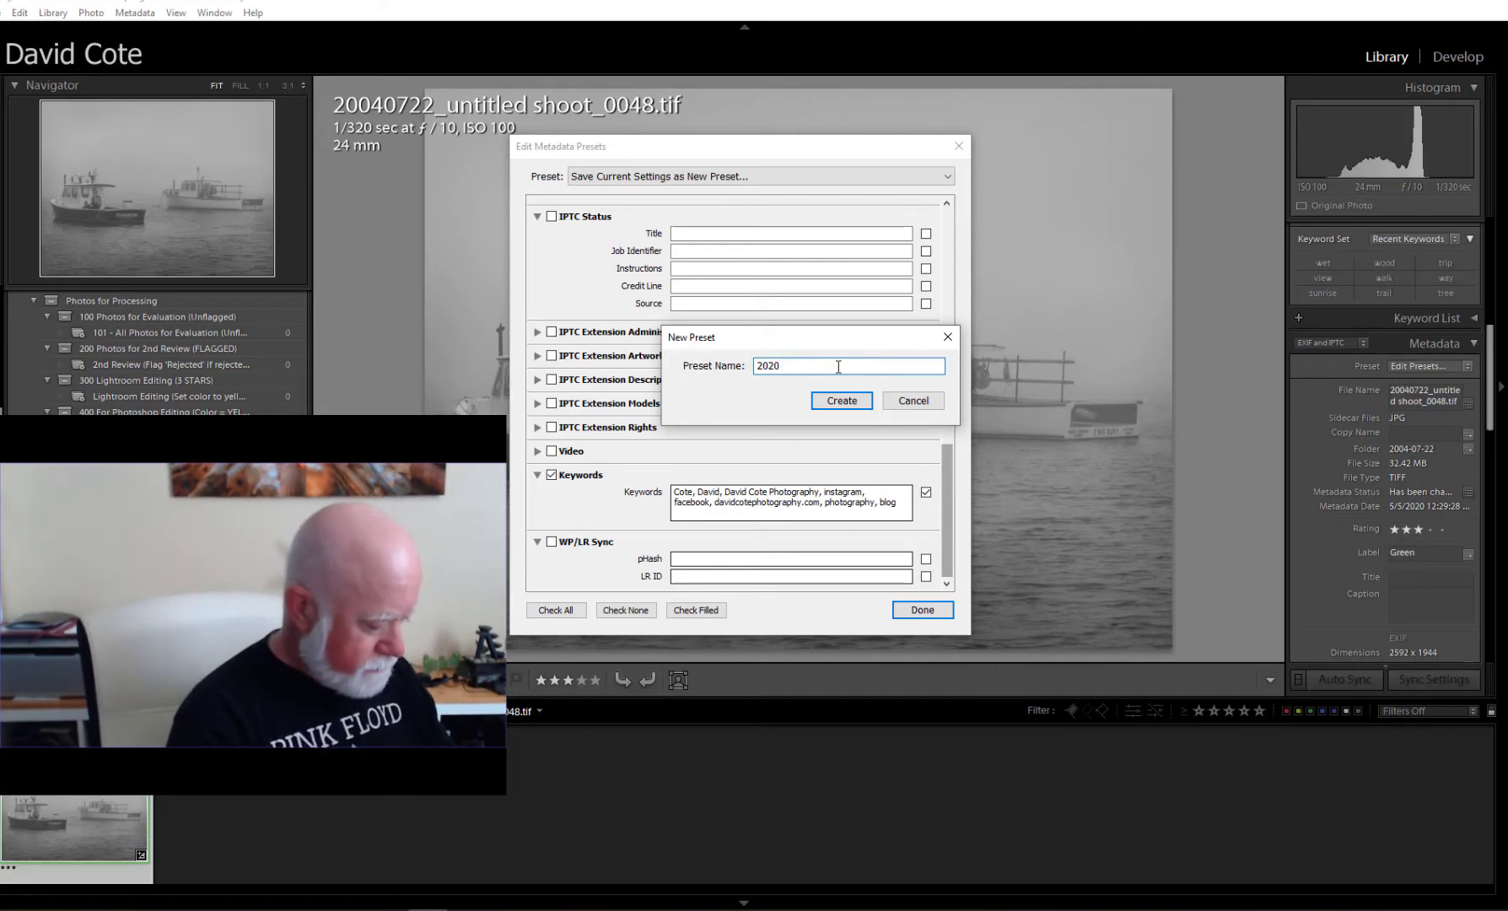
pyautogui.write(' Metadat')
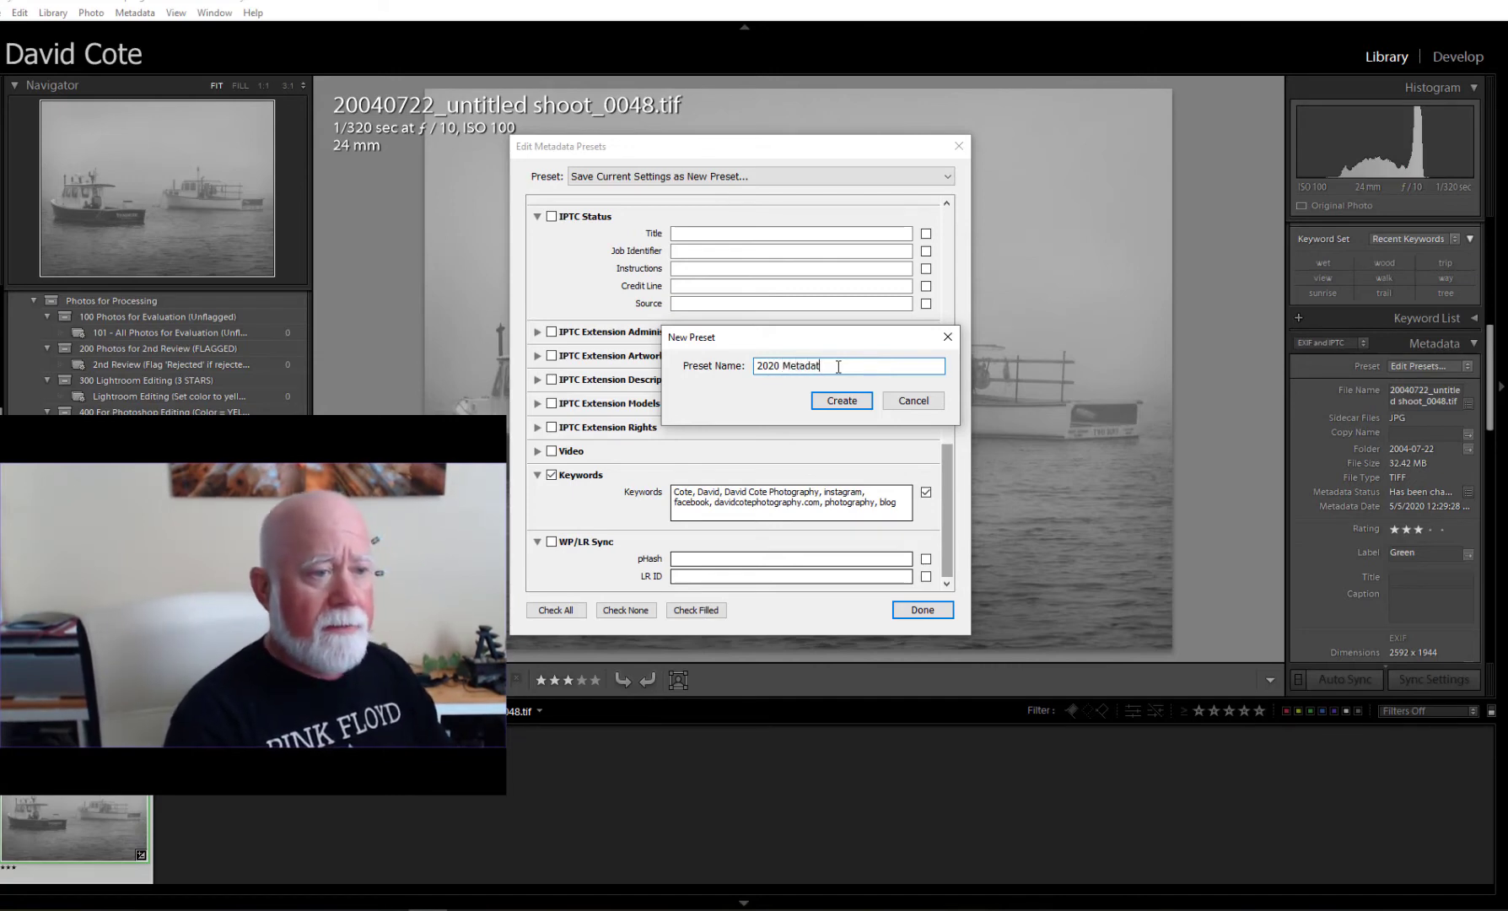
pyautogui.write('e')
pyautogui.press('BackSpace')
pyautogui.write('a Preset')
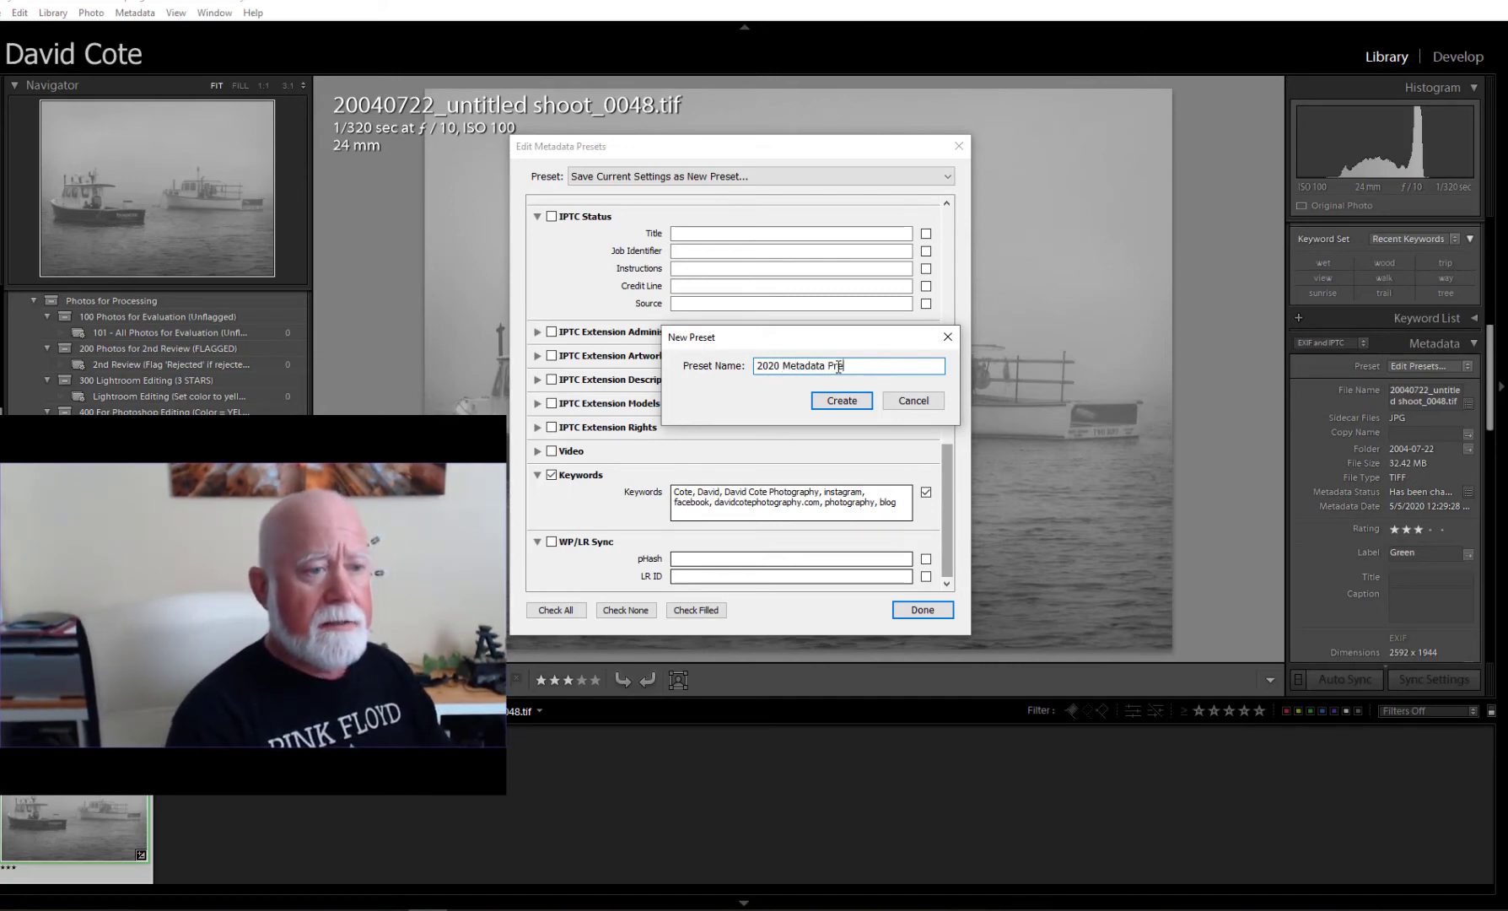
pyautogui.click(825, 396)
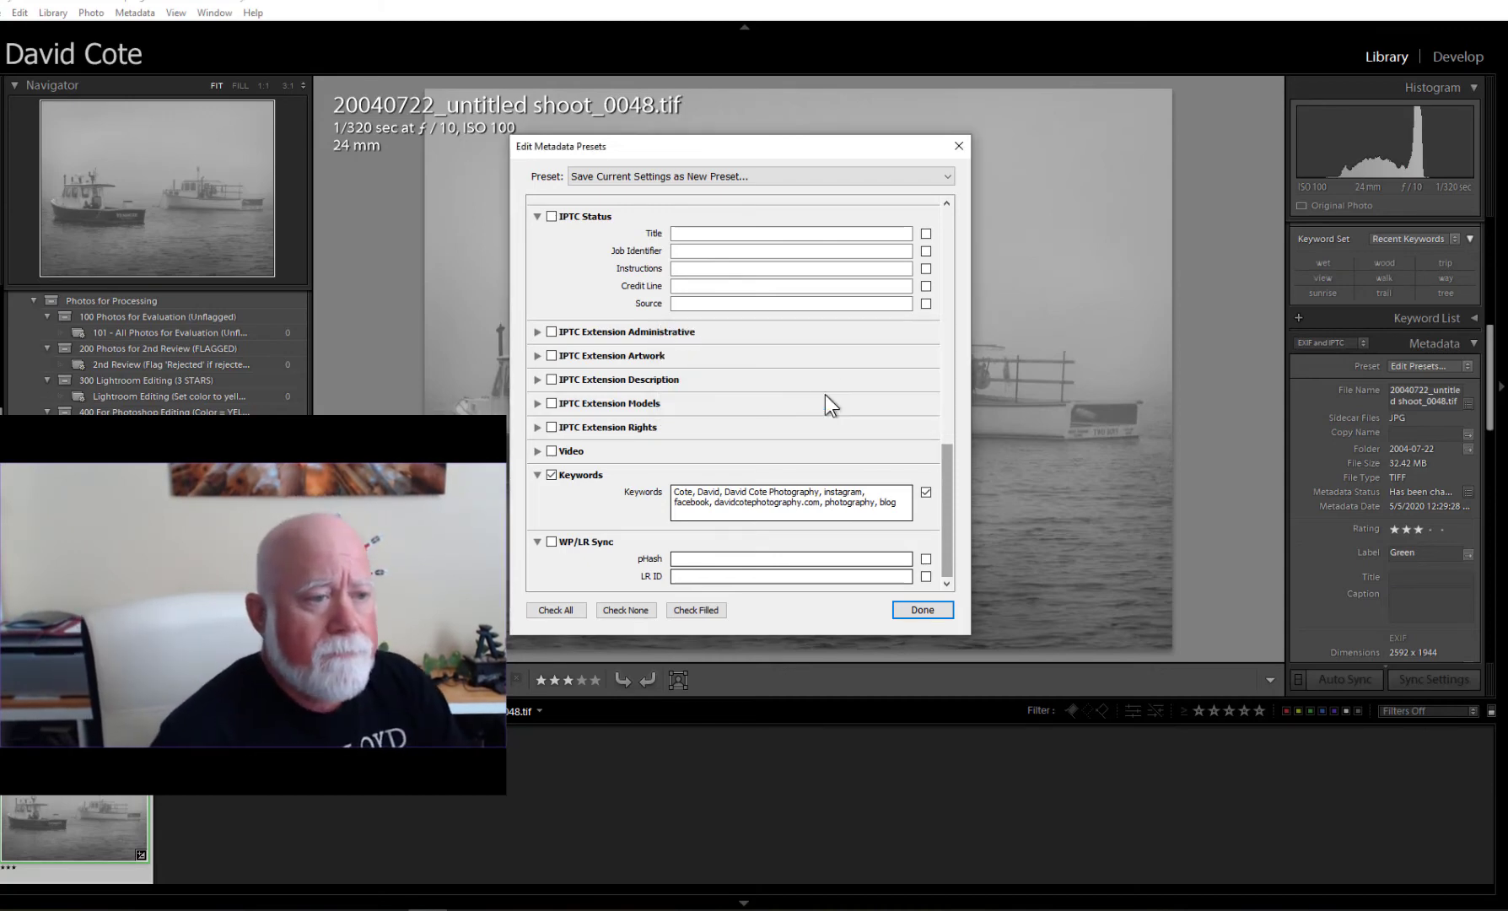
pyautogui.click(909, 608)
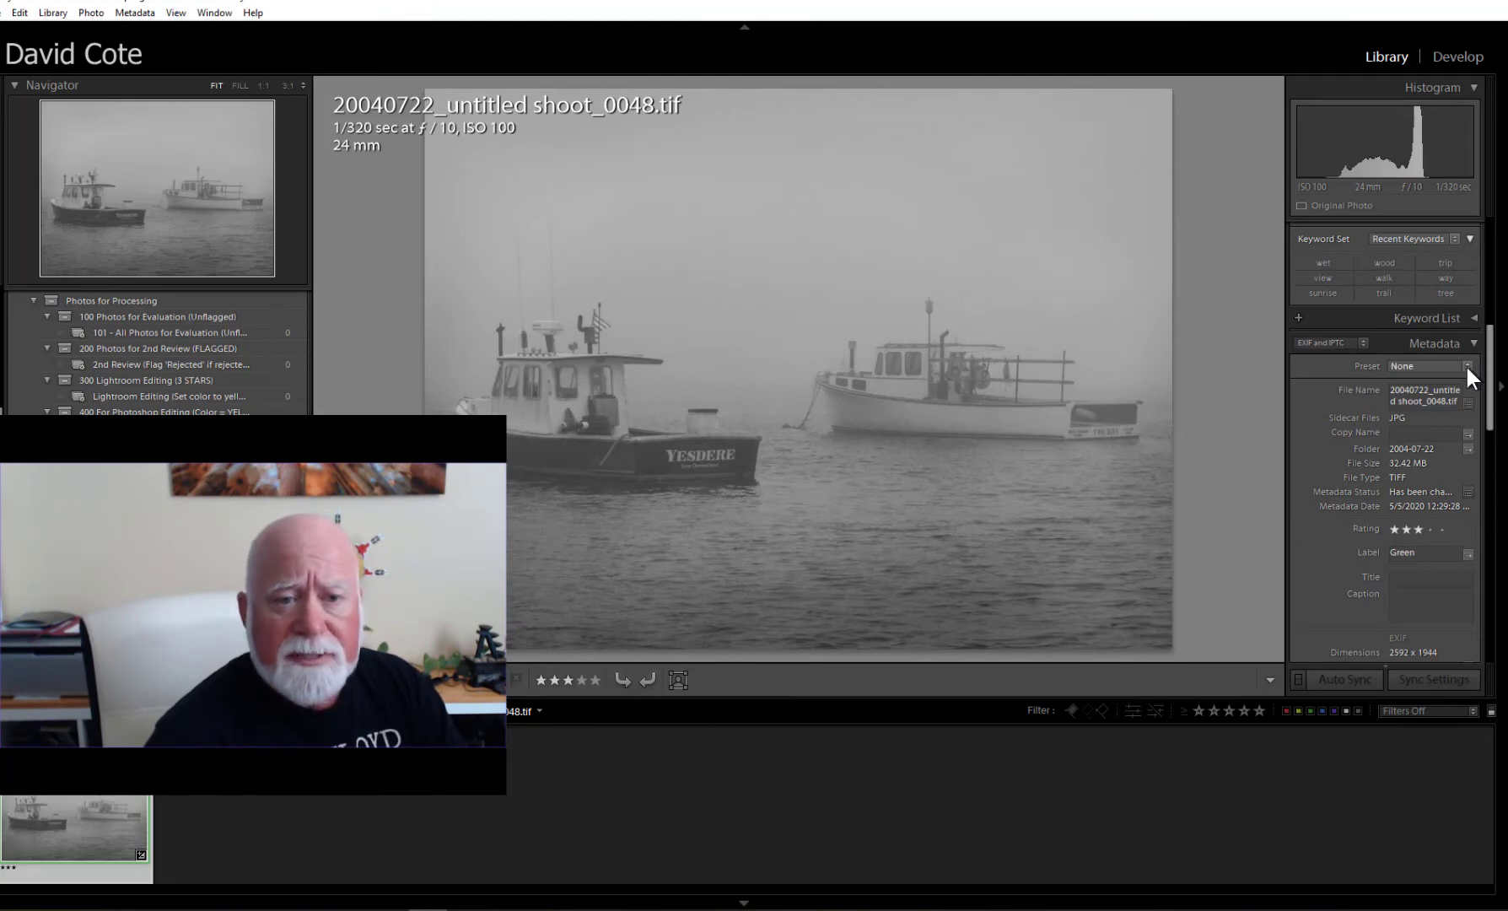
pyautogui.click(1467, 368)
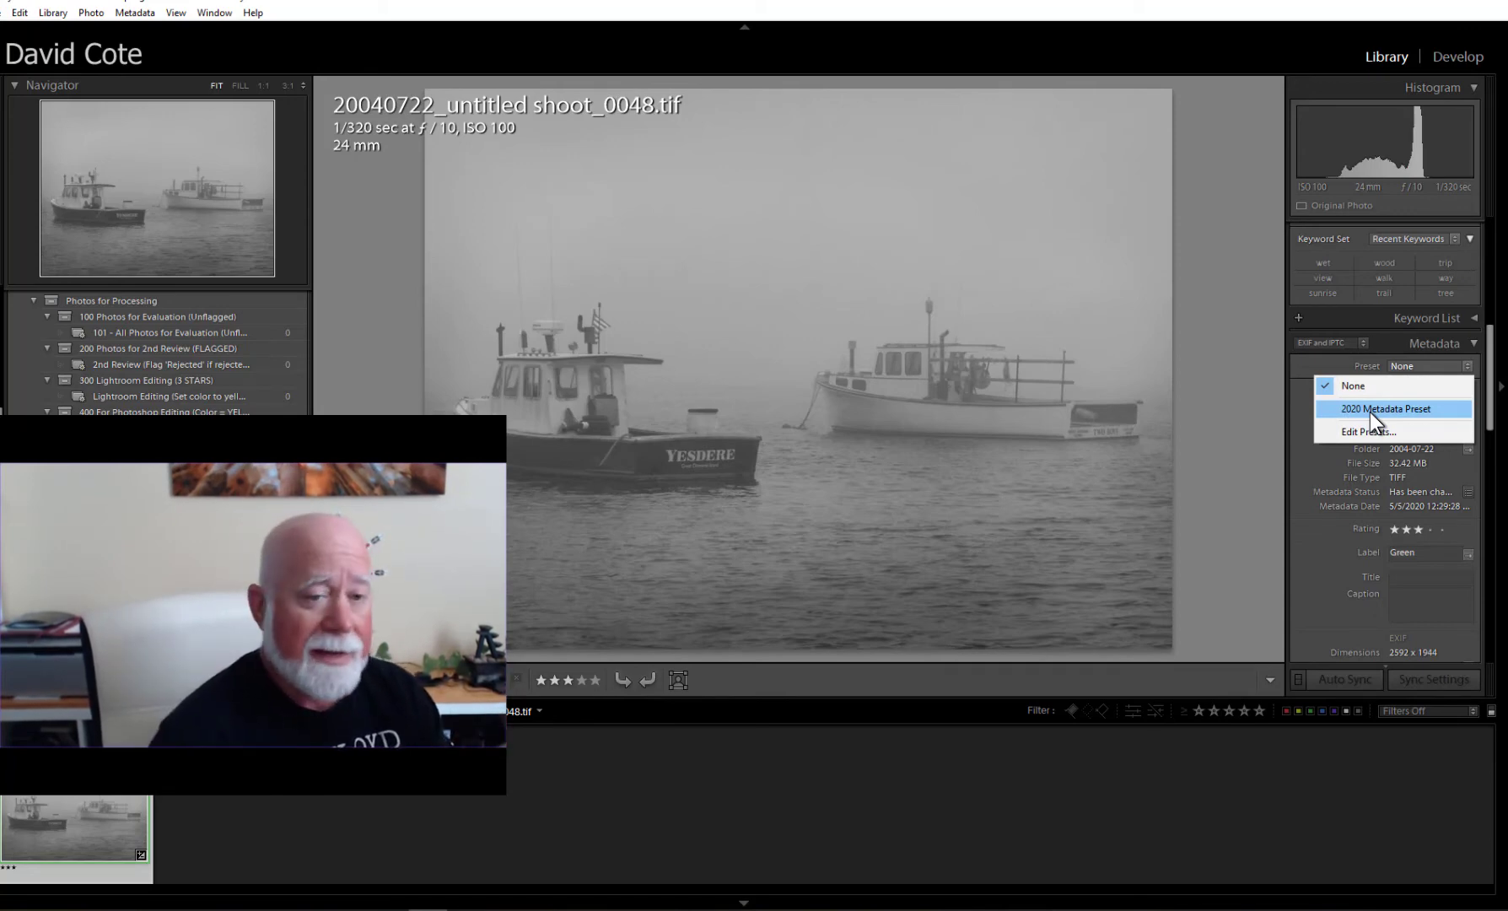
pyautogui.click(1277, 399)
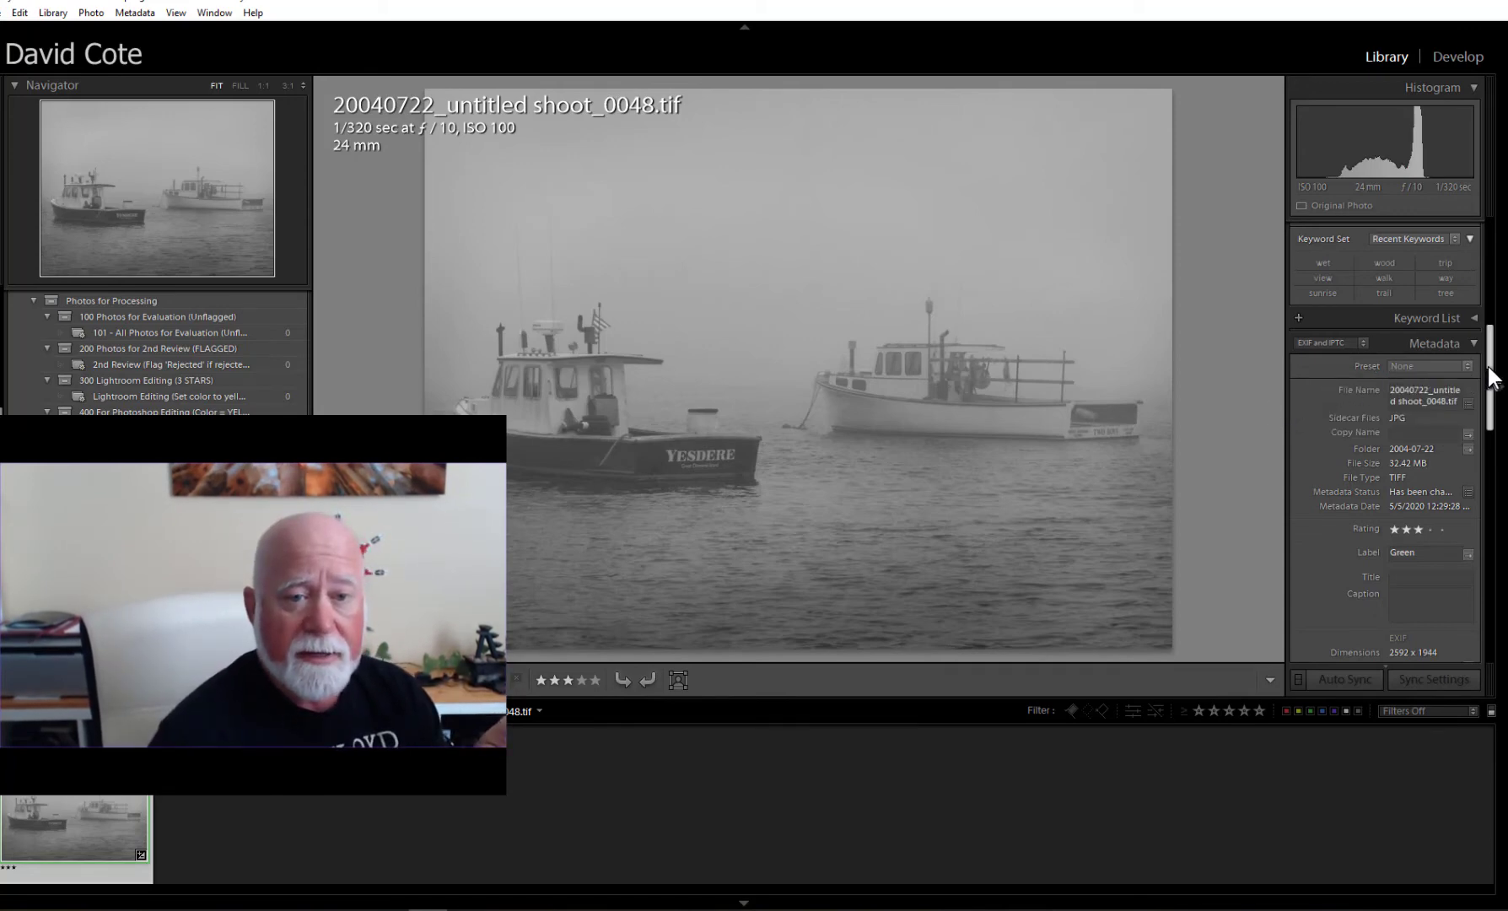
pyautogui.moveTo(1491, 374); pyautogui.dragTo(1495, 521)
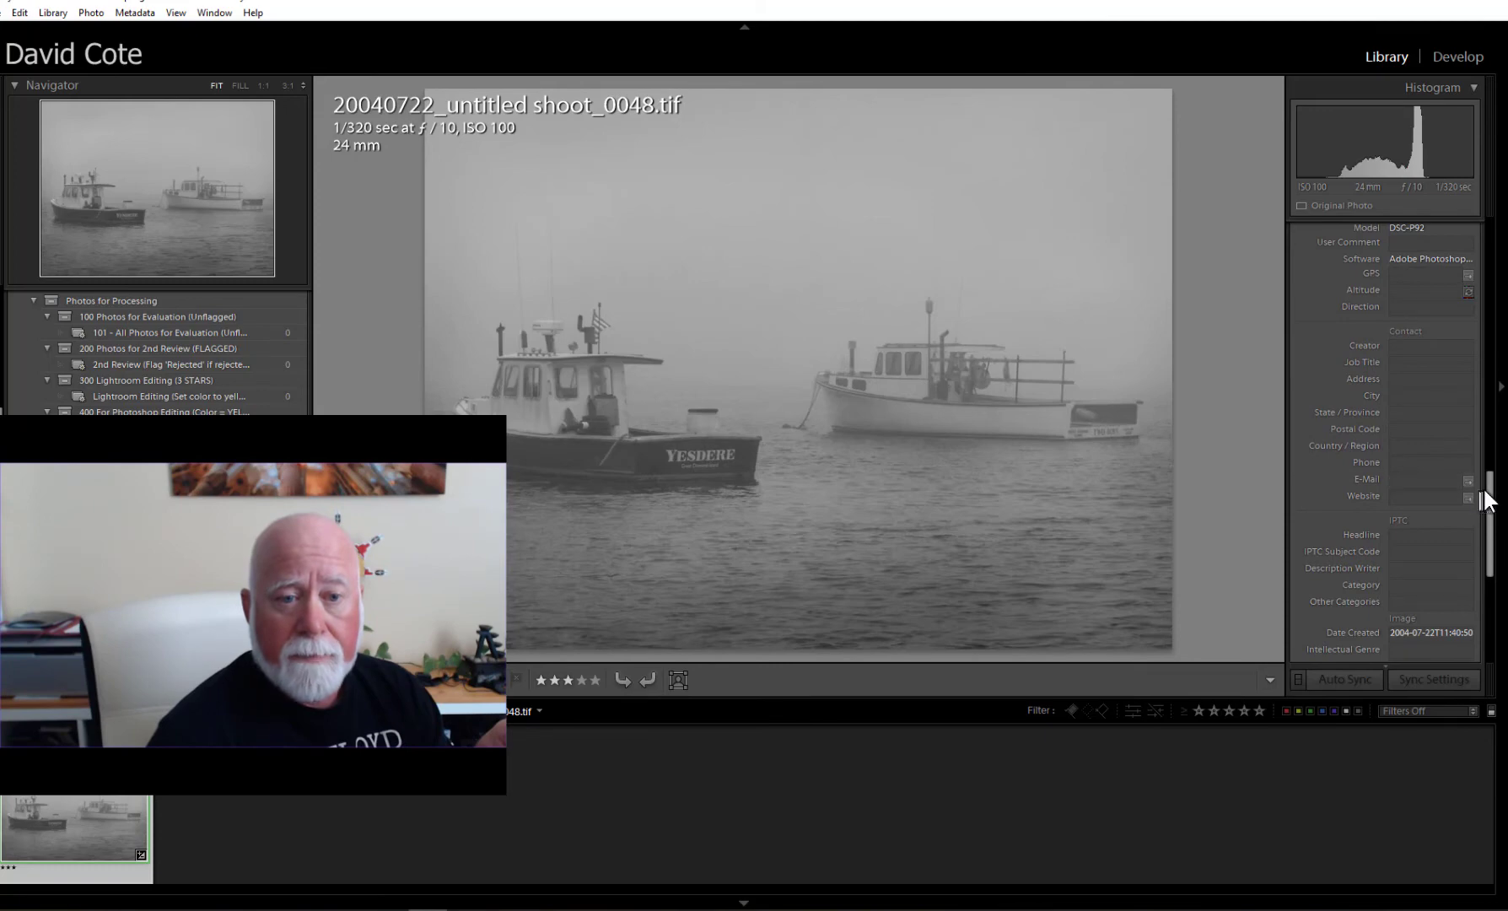
pyautogui.moveTo(1491, 488); pyautogui.dragTo(1498, 563)
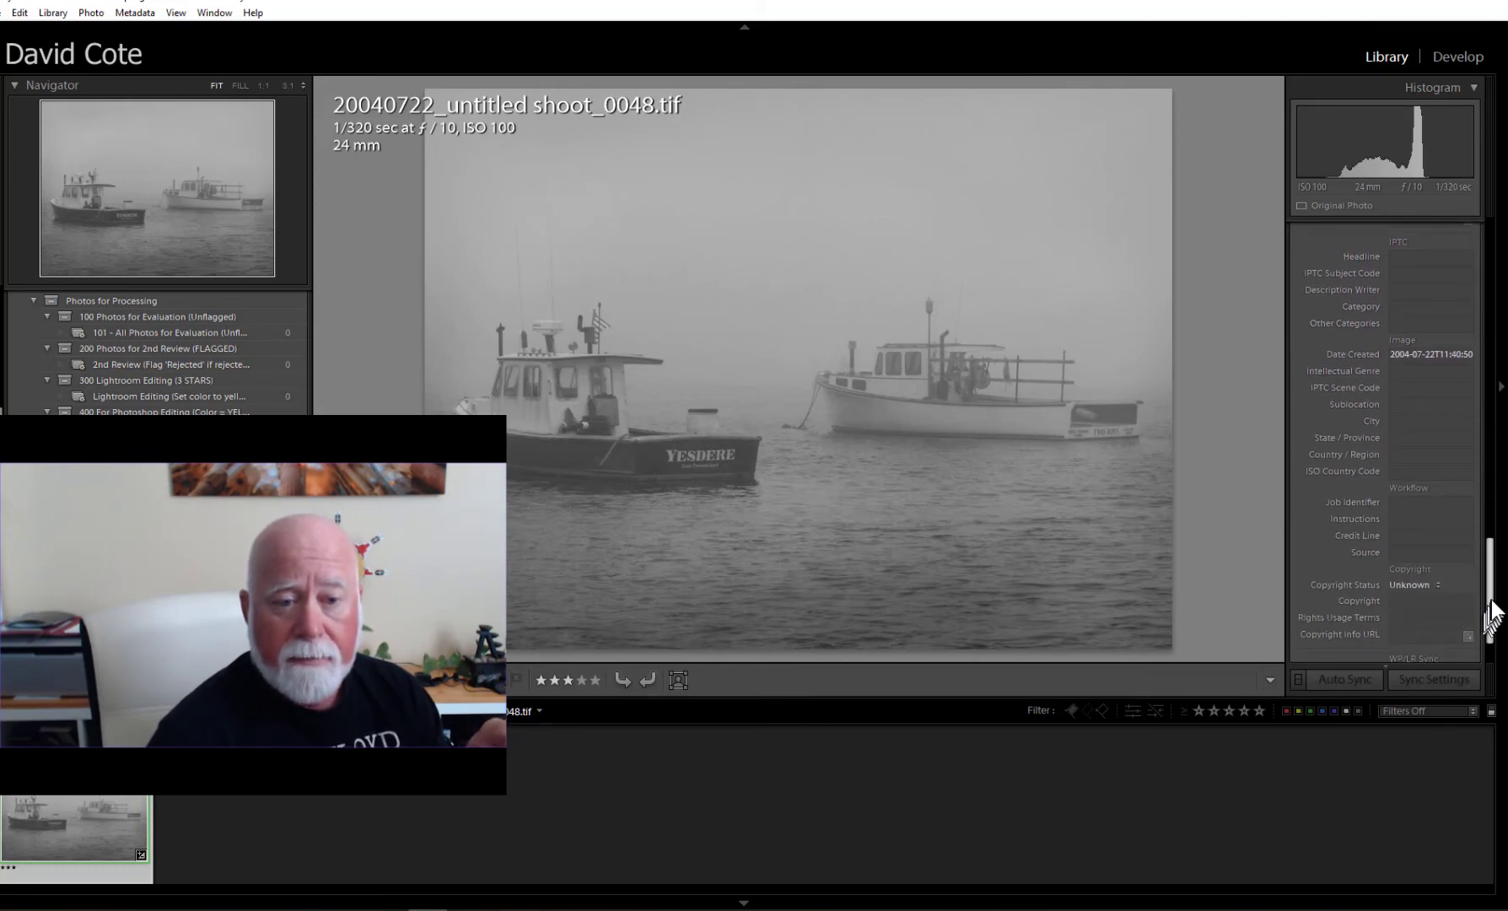
pyautogui.moveTo(1490, 602); pyautogui.dragTo(1503, 397)
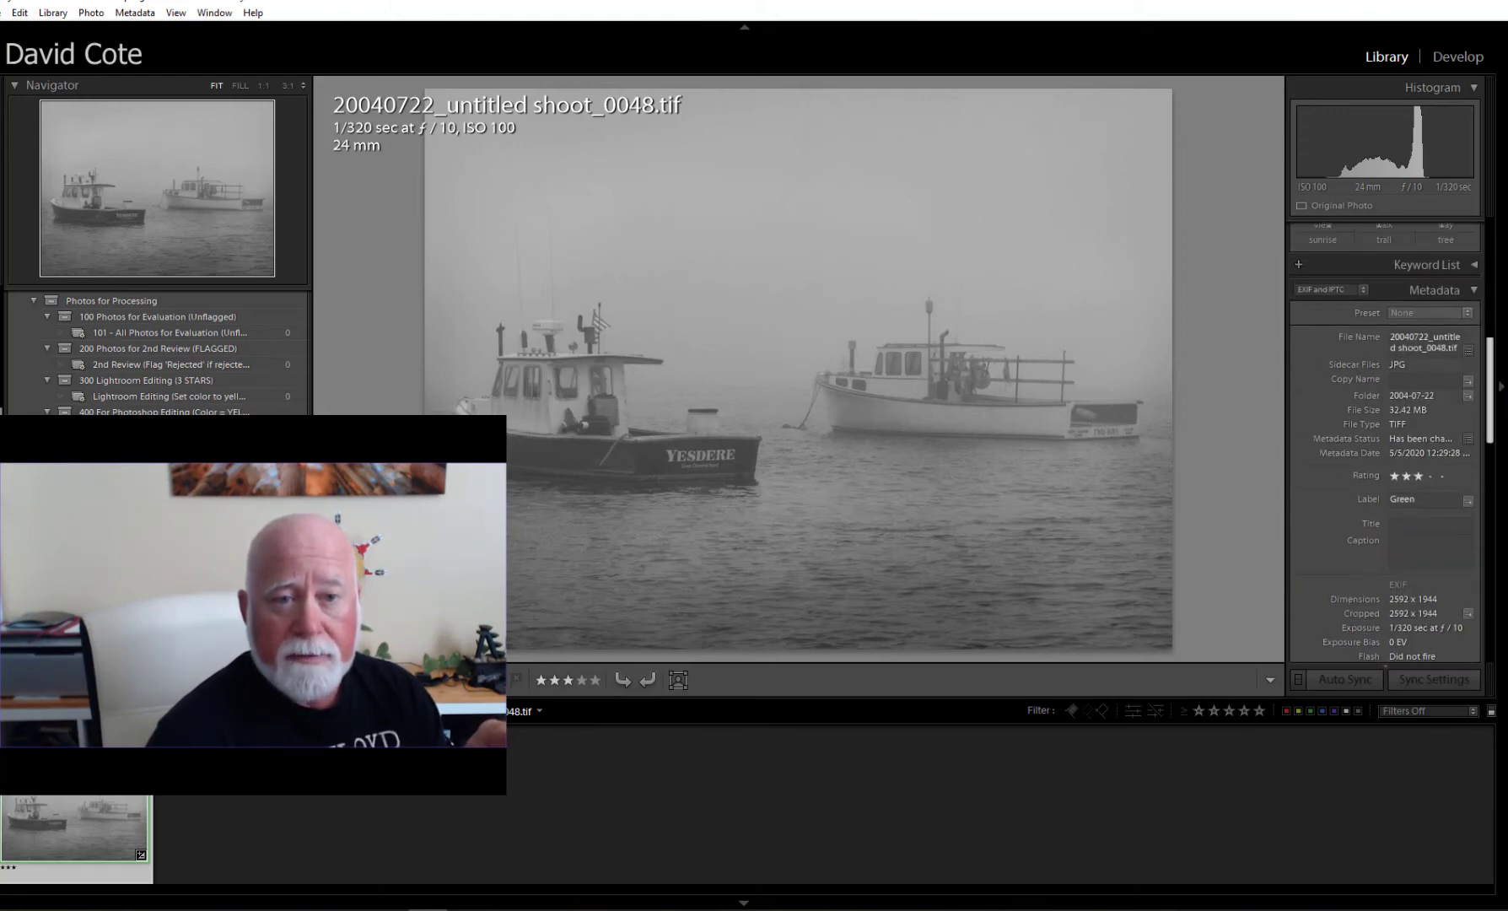
# Apply 2020 Metadata Preset to the foggy boats photo and check its copyright and contact fields.
pyautogui.click(1467, 313)
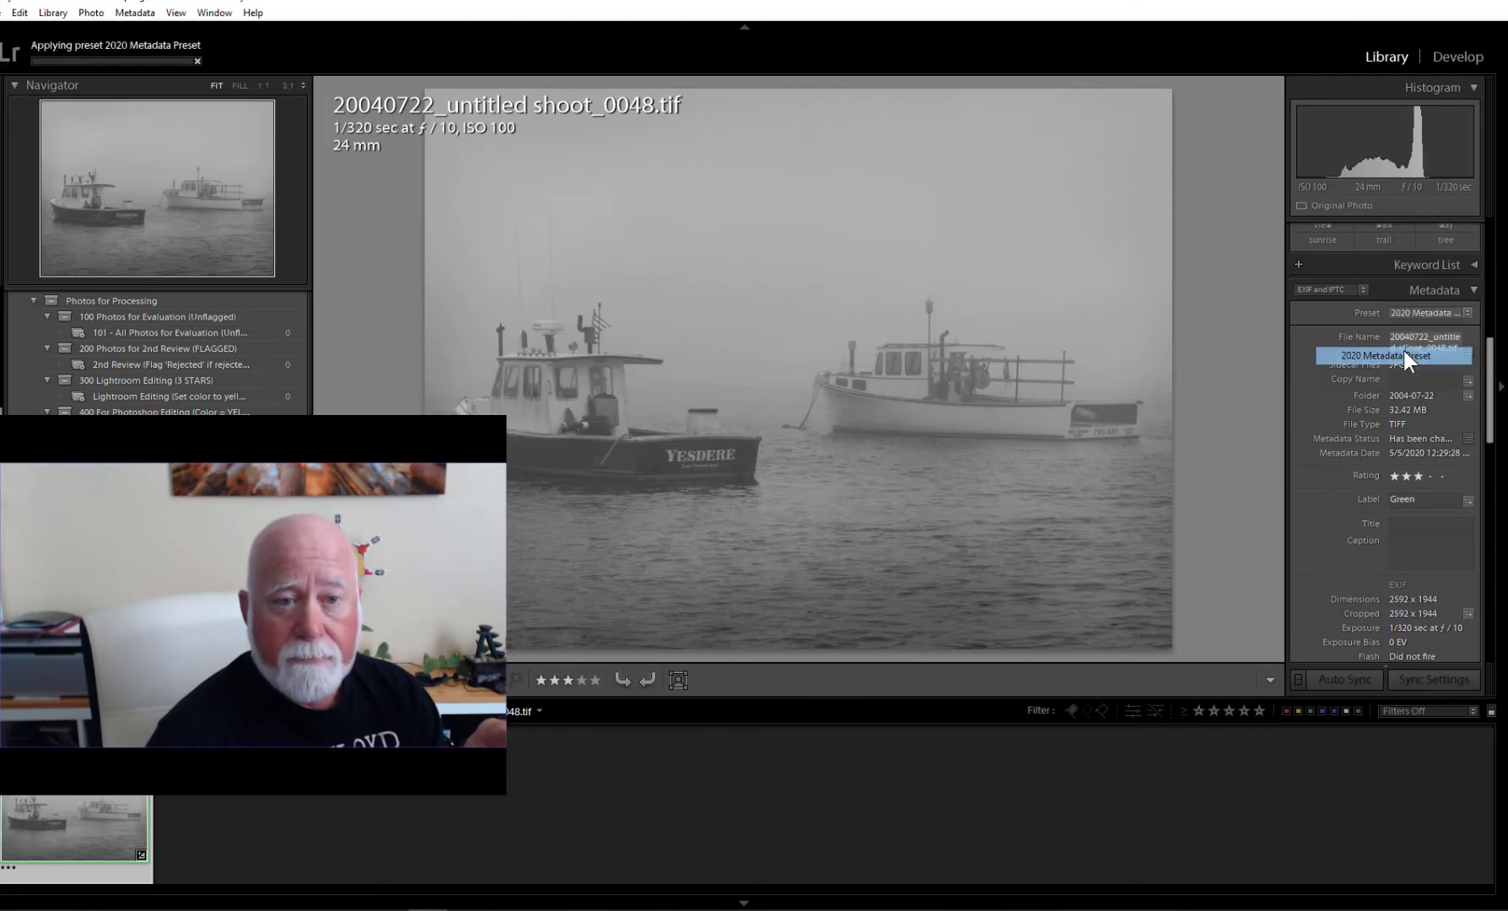
pyautogui.click(1404, 354)
pyautogui.moveTo(1489, 354); pyautogui.dragTo(1493, 608)
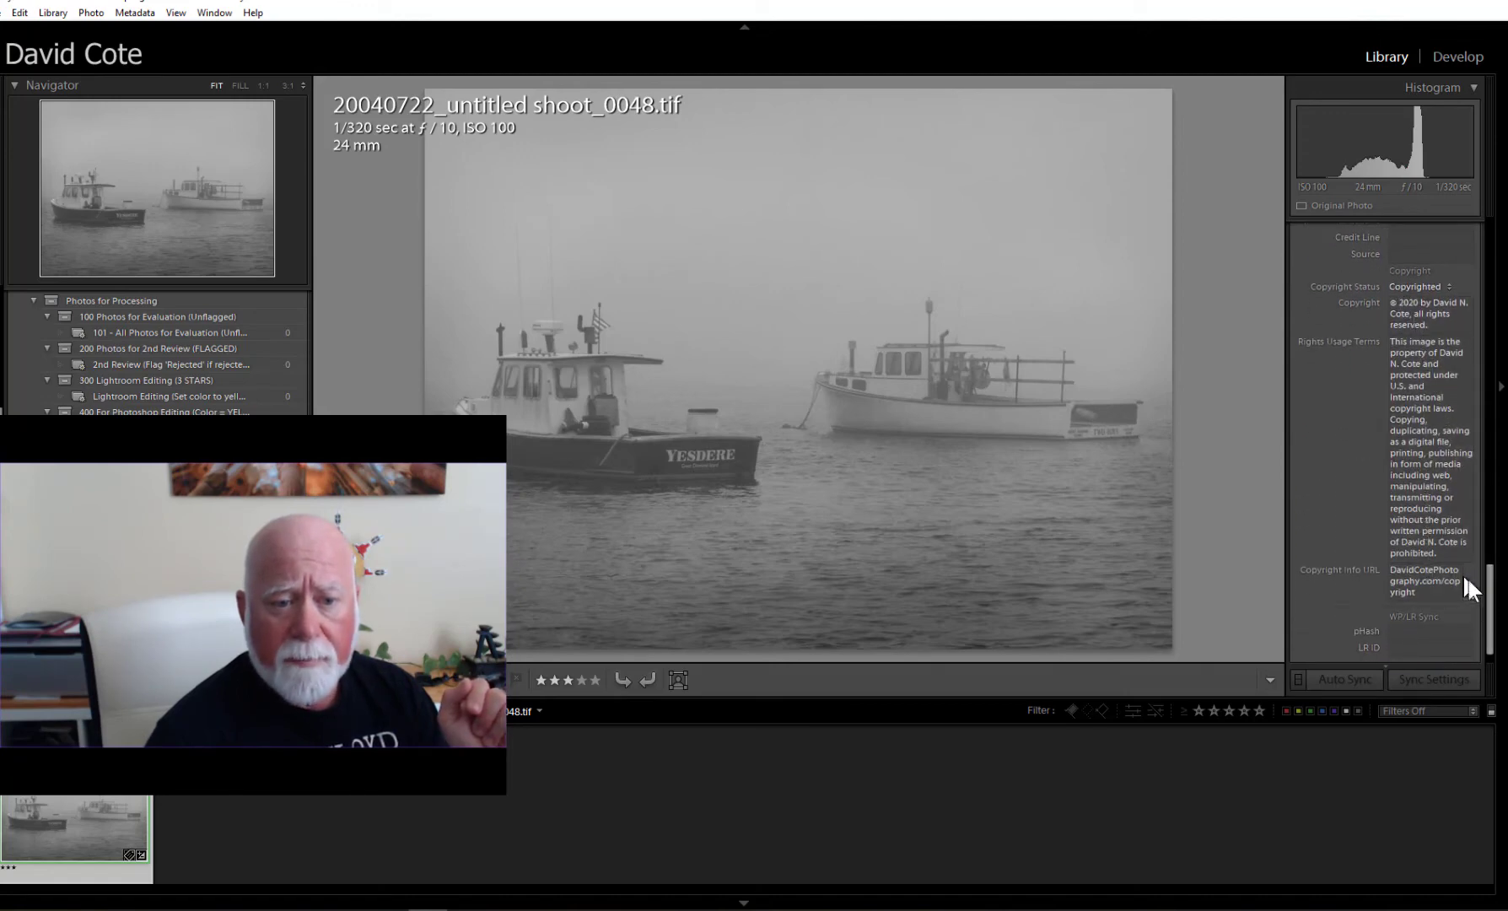
pyautogui.moveTo(1495, 609); pyautogui.dragTo(1493, 468)
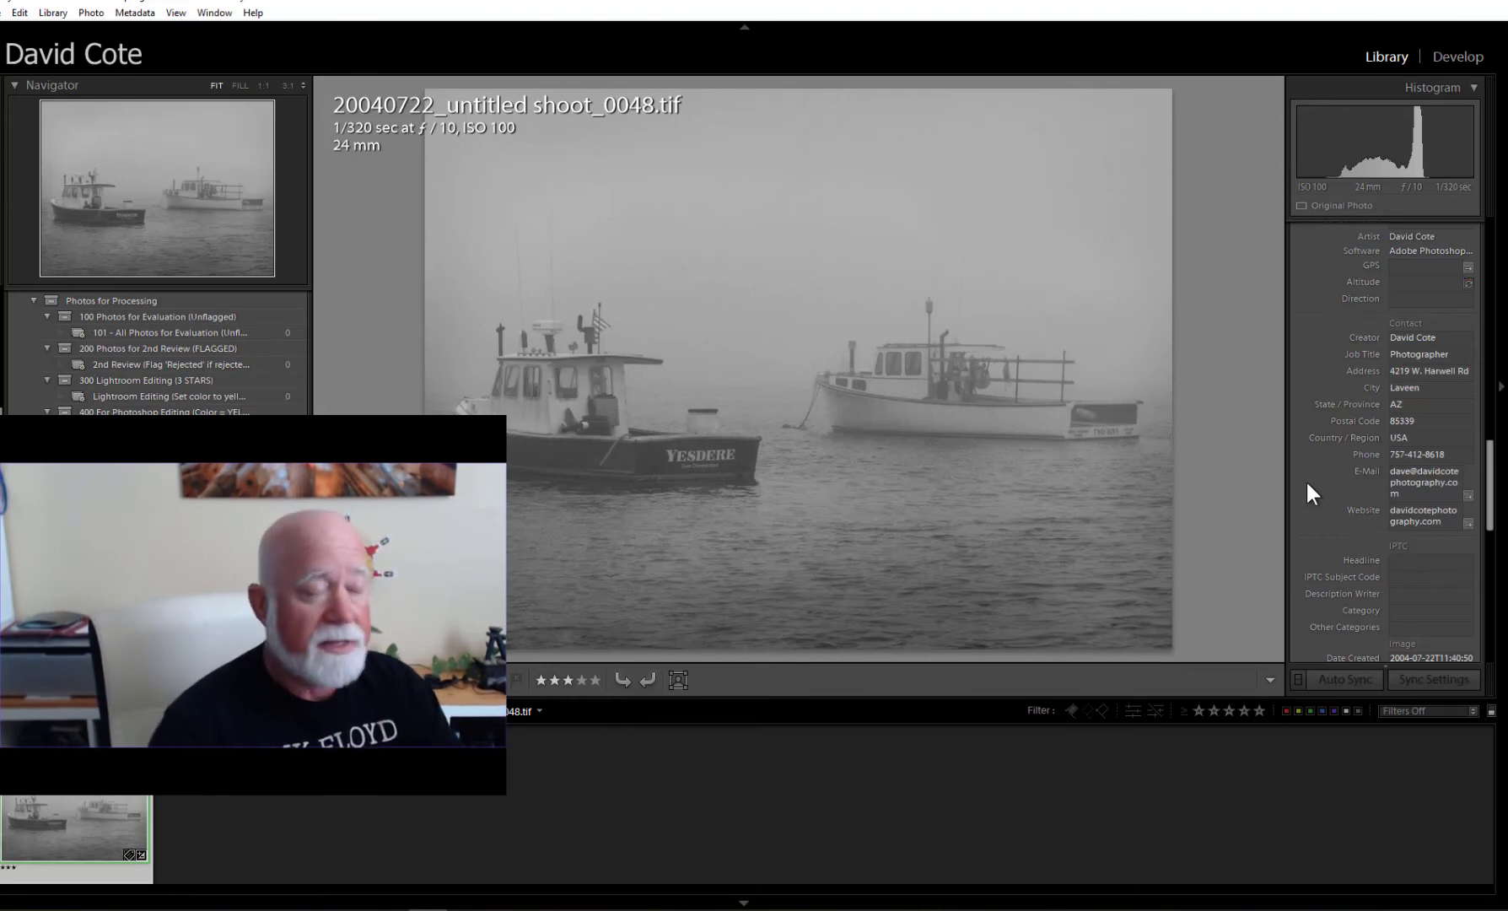
# Open File > Import Photos and Video and set the import Metadata to 2020 Metadata Preset.
pyautogui.click(3, 15)
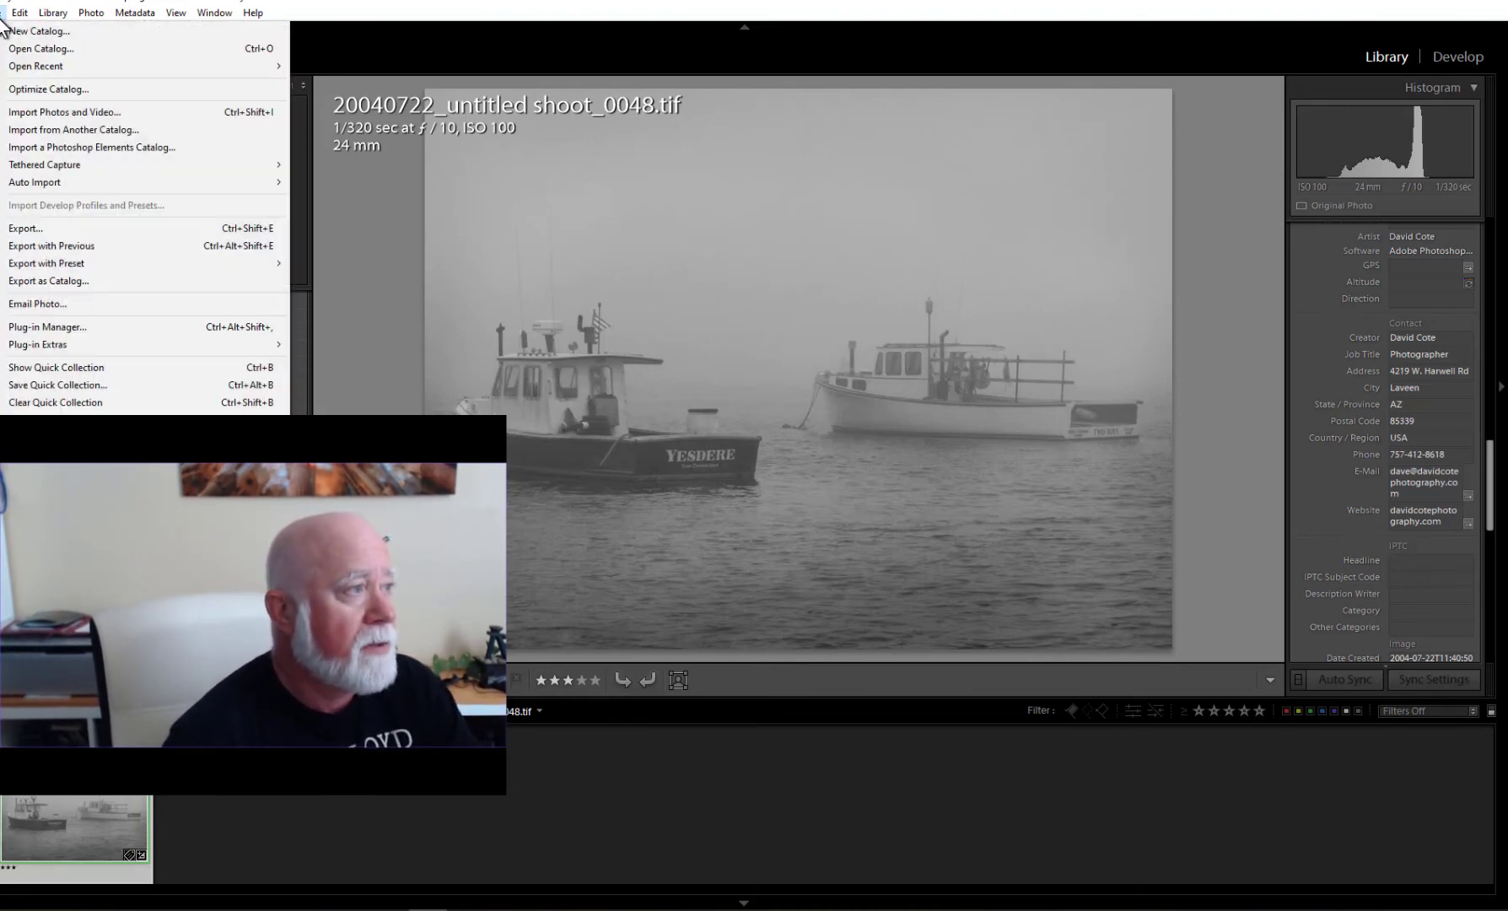
pyautogui.click(52, 111)
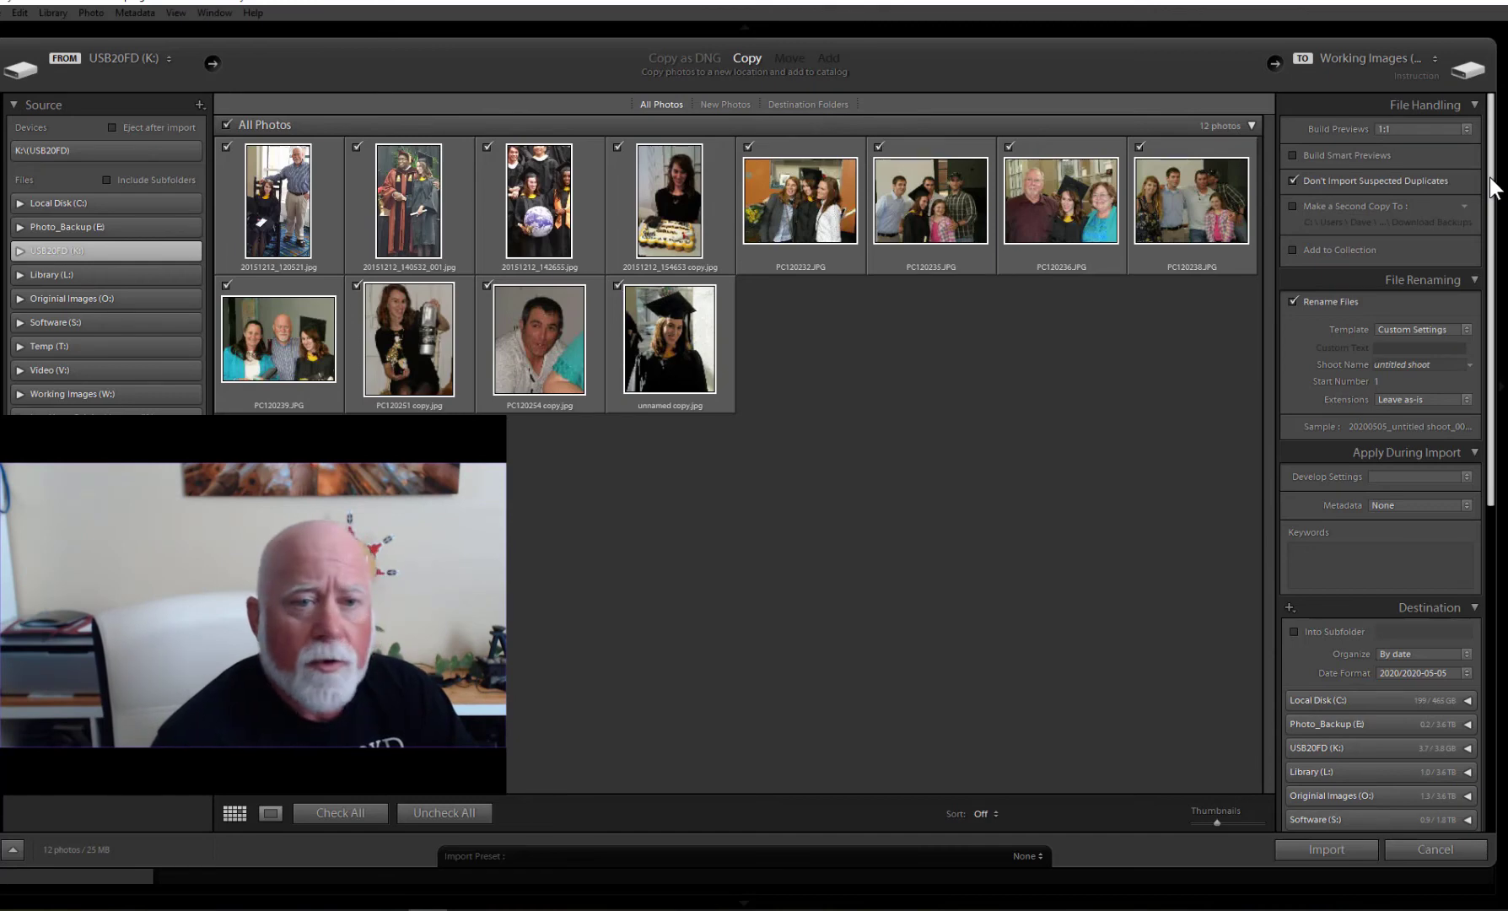
pyautogui.moveTo(1493, 187)
pyautogui.mouseDown()
pyautogui.moveTo(1500, 274)
pyautogui.moveTo(1498, 165)
pyautogui.mouseUp()
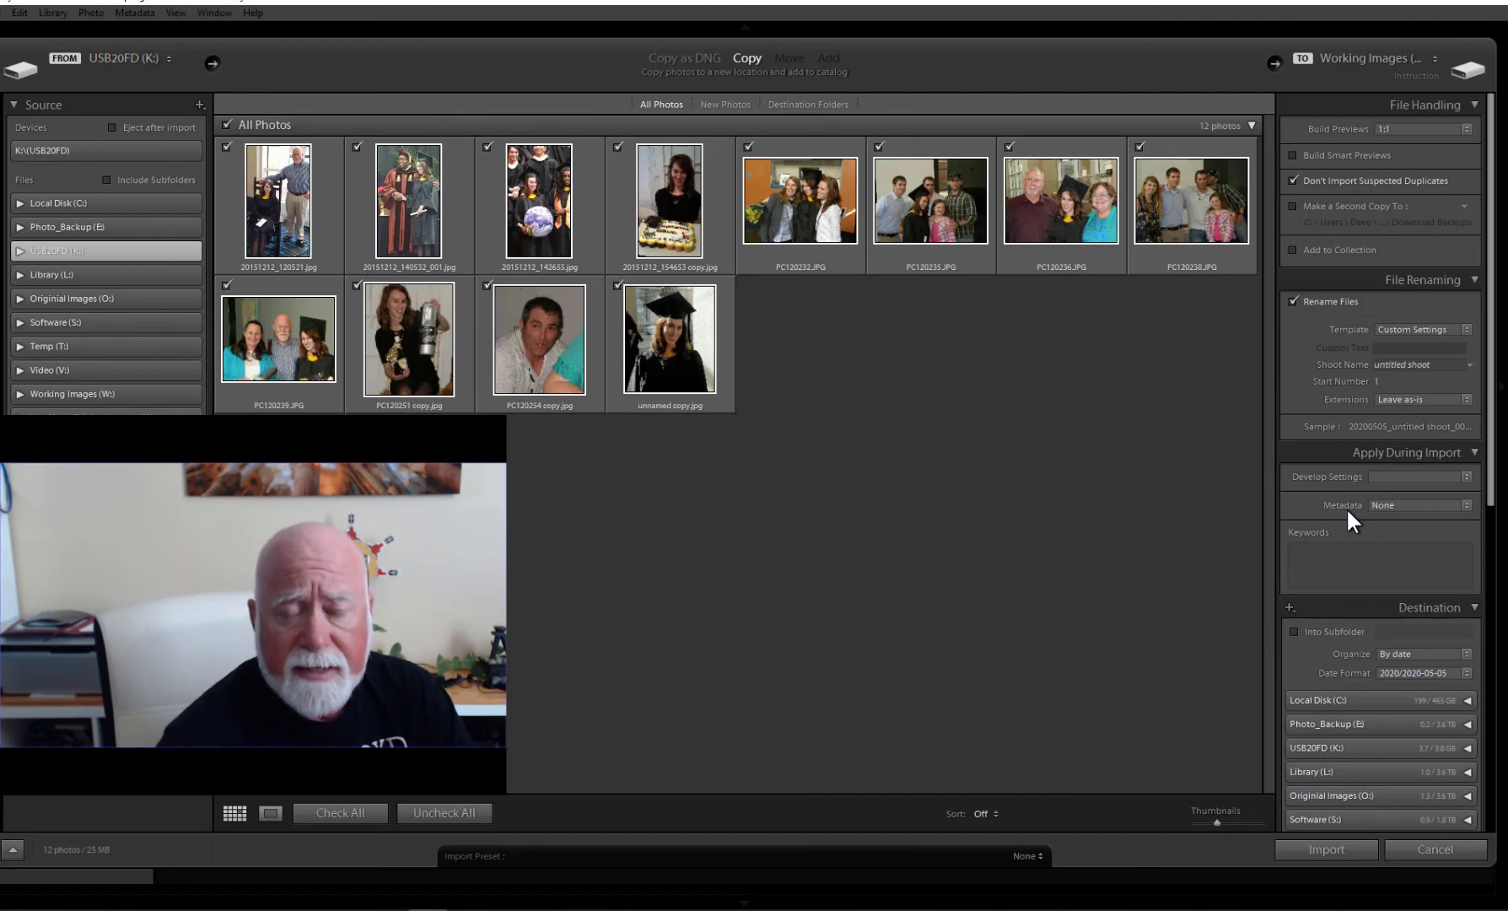
pyautogui.click(1468, 504)
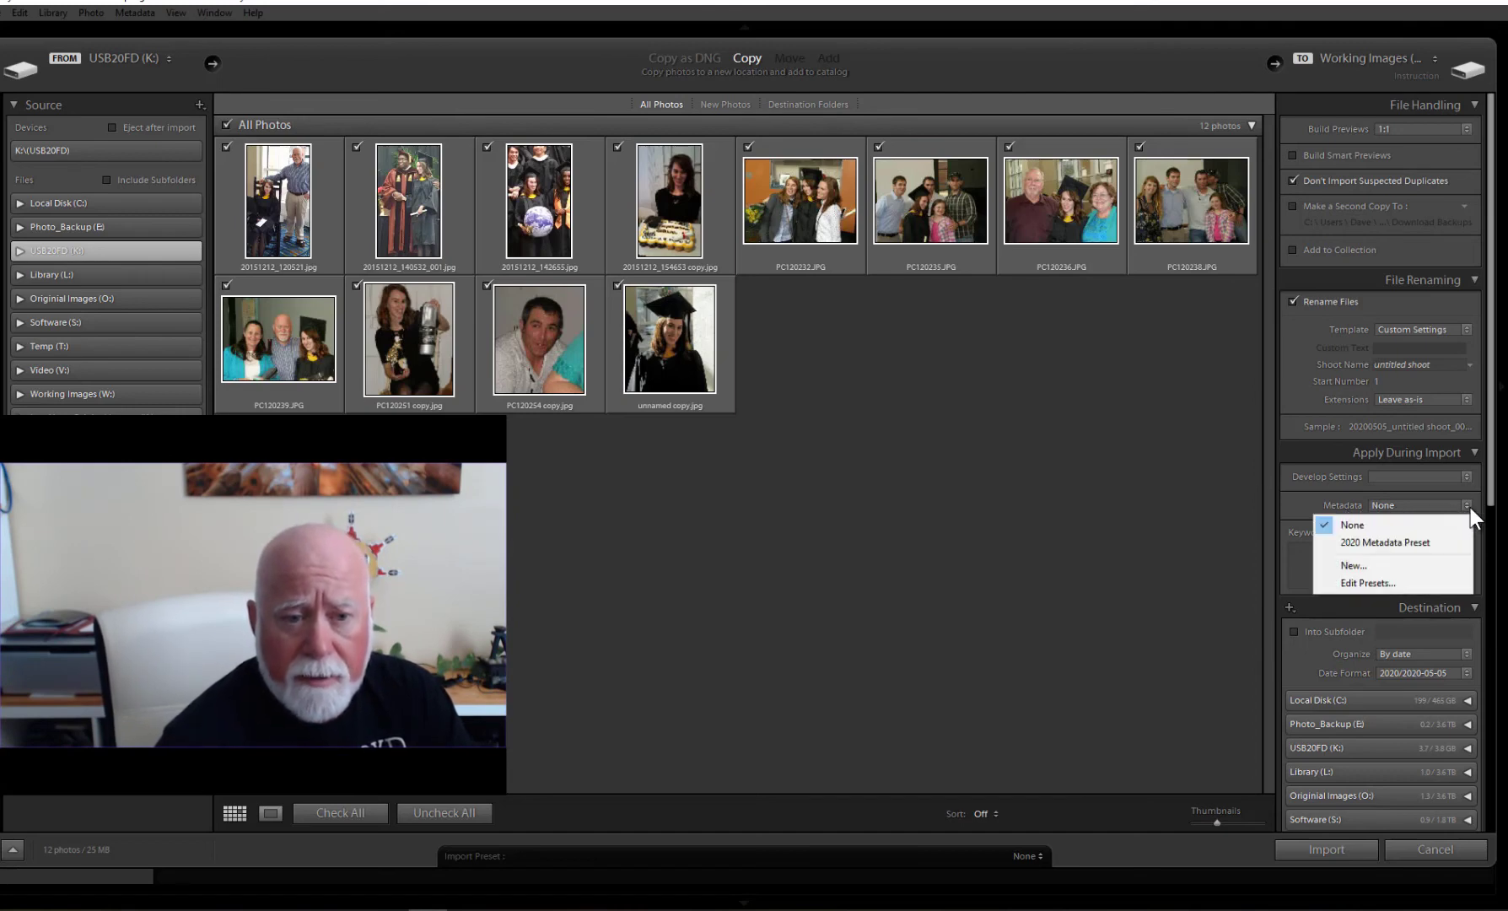
pyautogui.click(1383, 544)
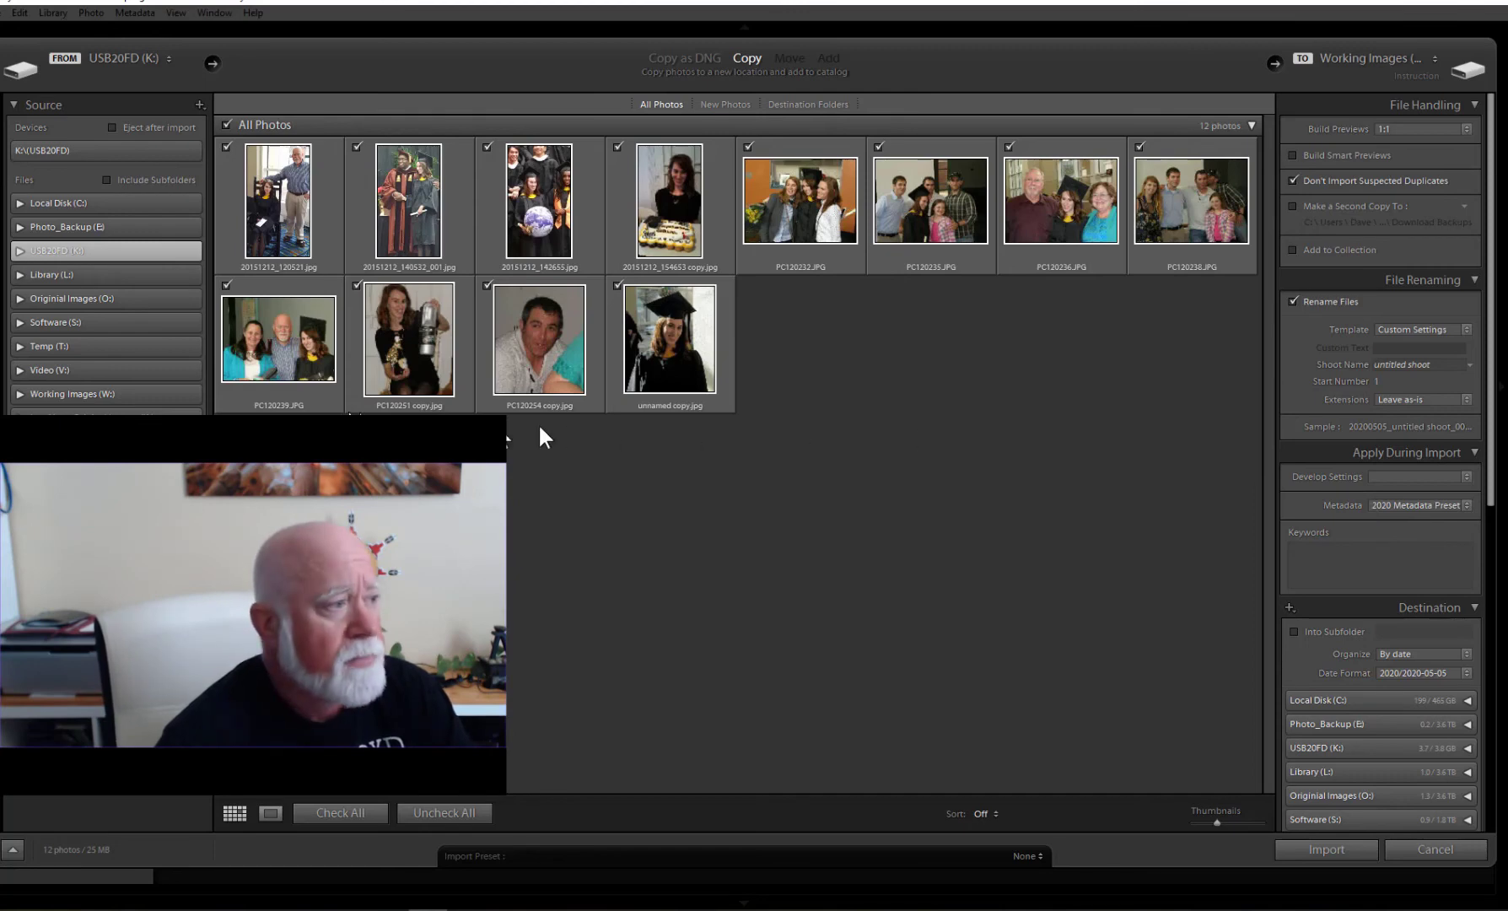
pyautogui.click(20, 392)
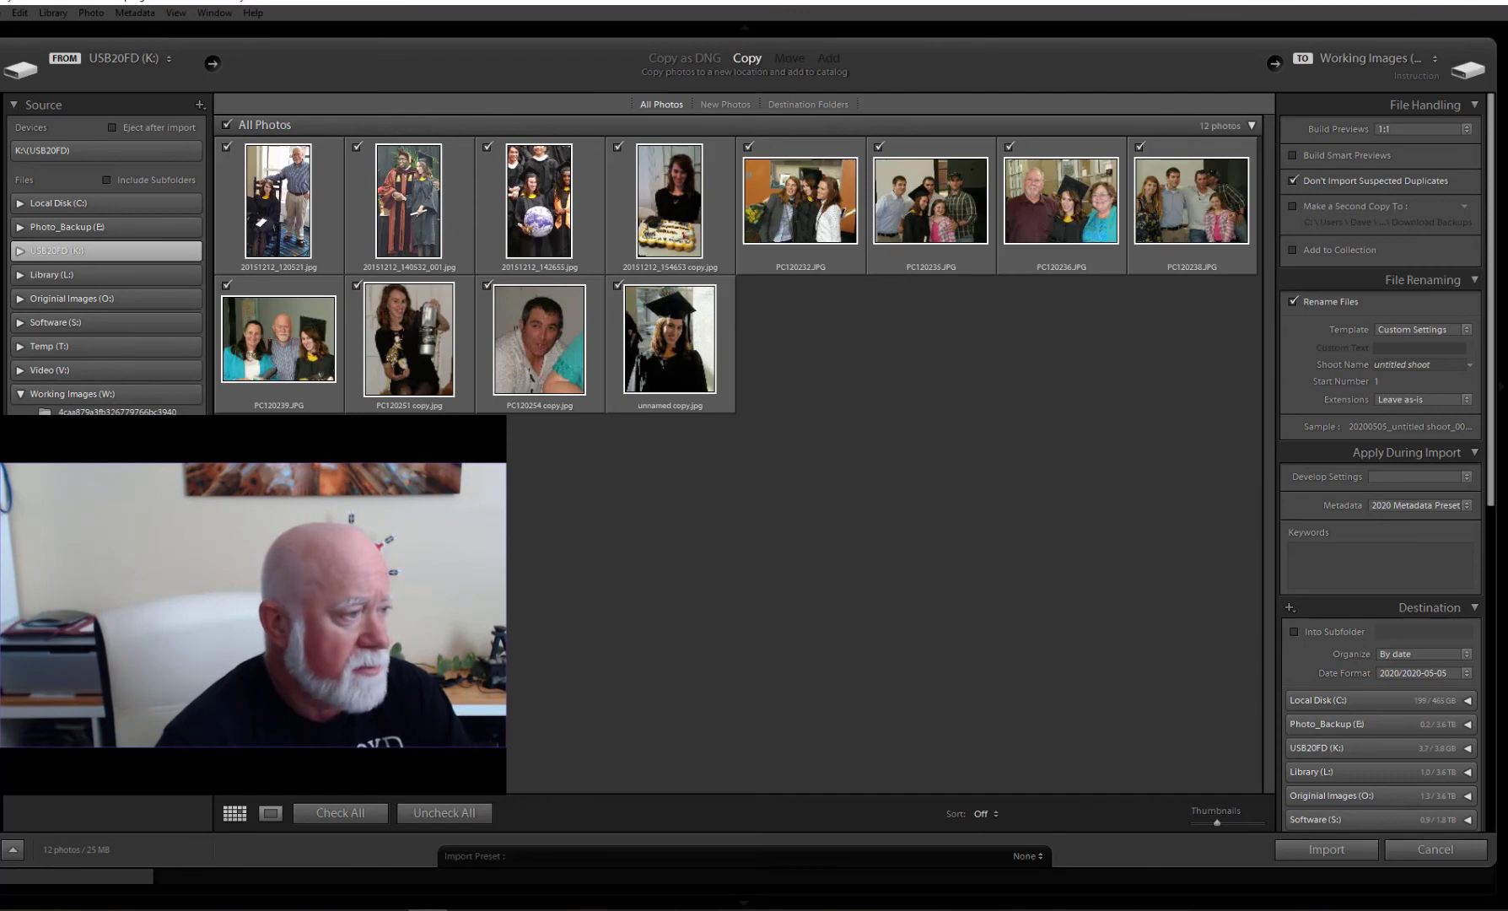
# Import the four sunset sky photos from the Working Images 2004-12-29 folder.
pyautogui.click(93, 443)
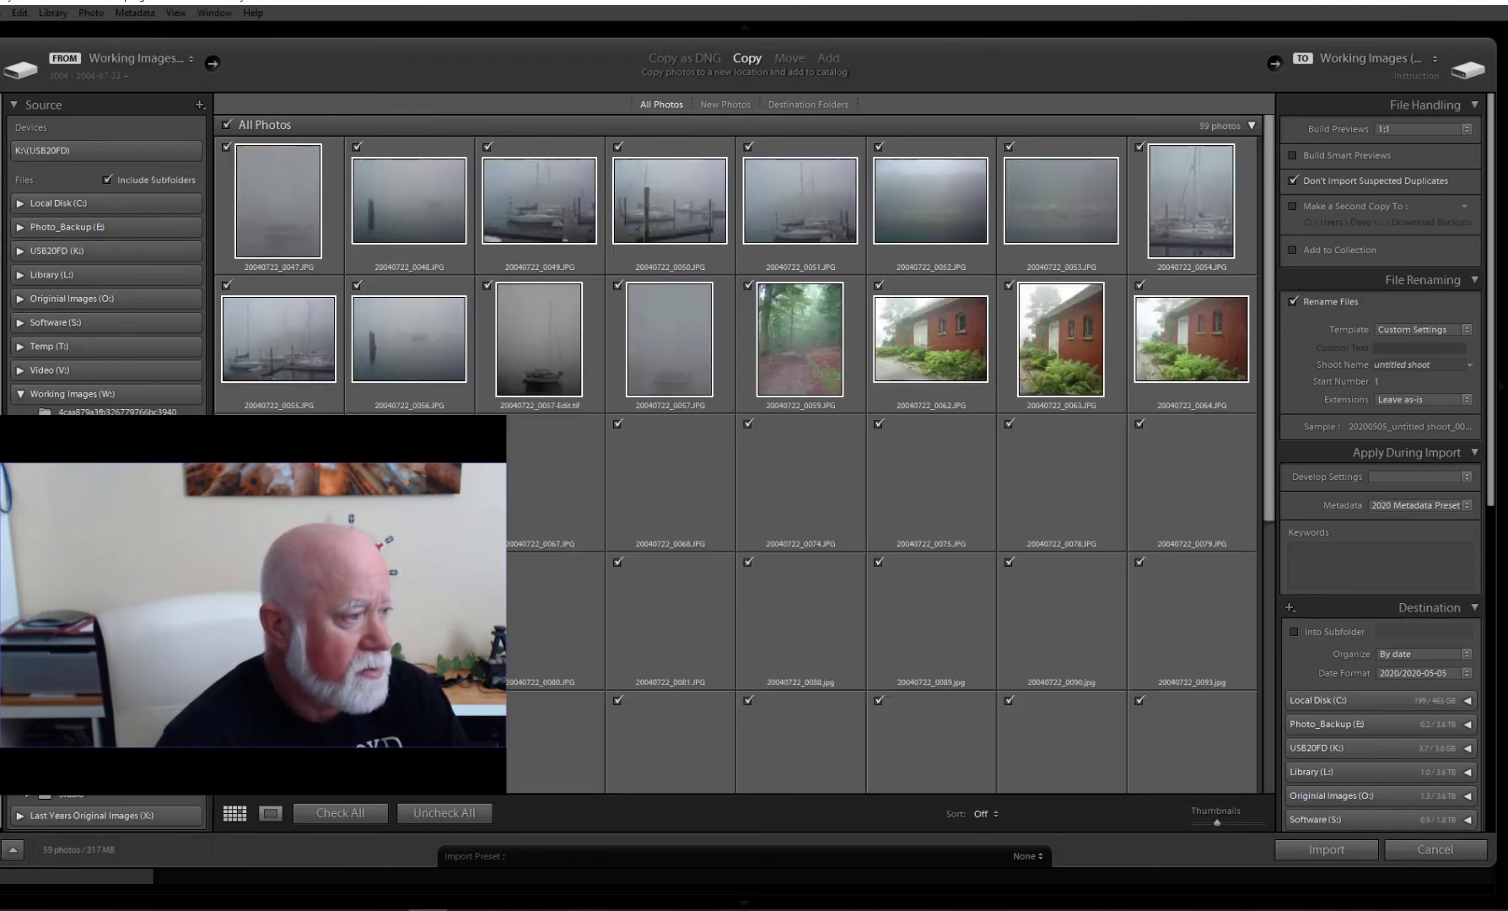
pyautogui.click(101, 460)
pyautogui.click(101, 506)
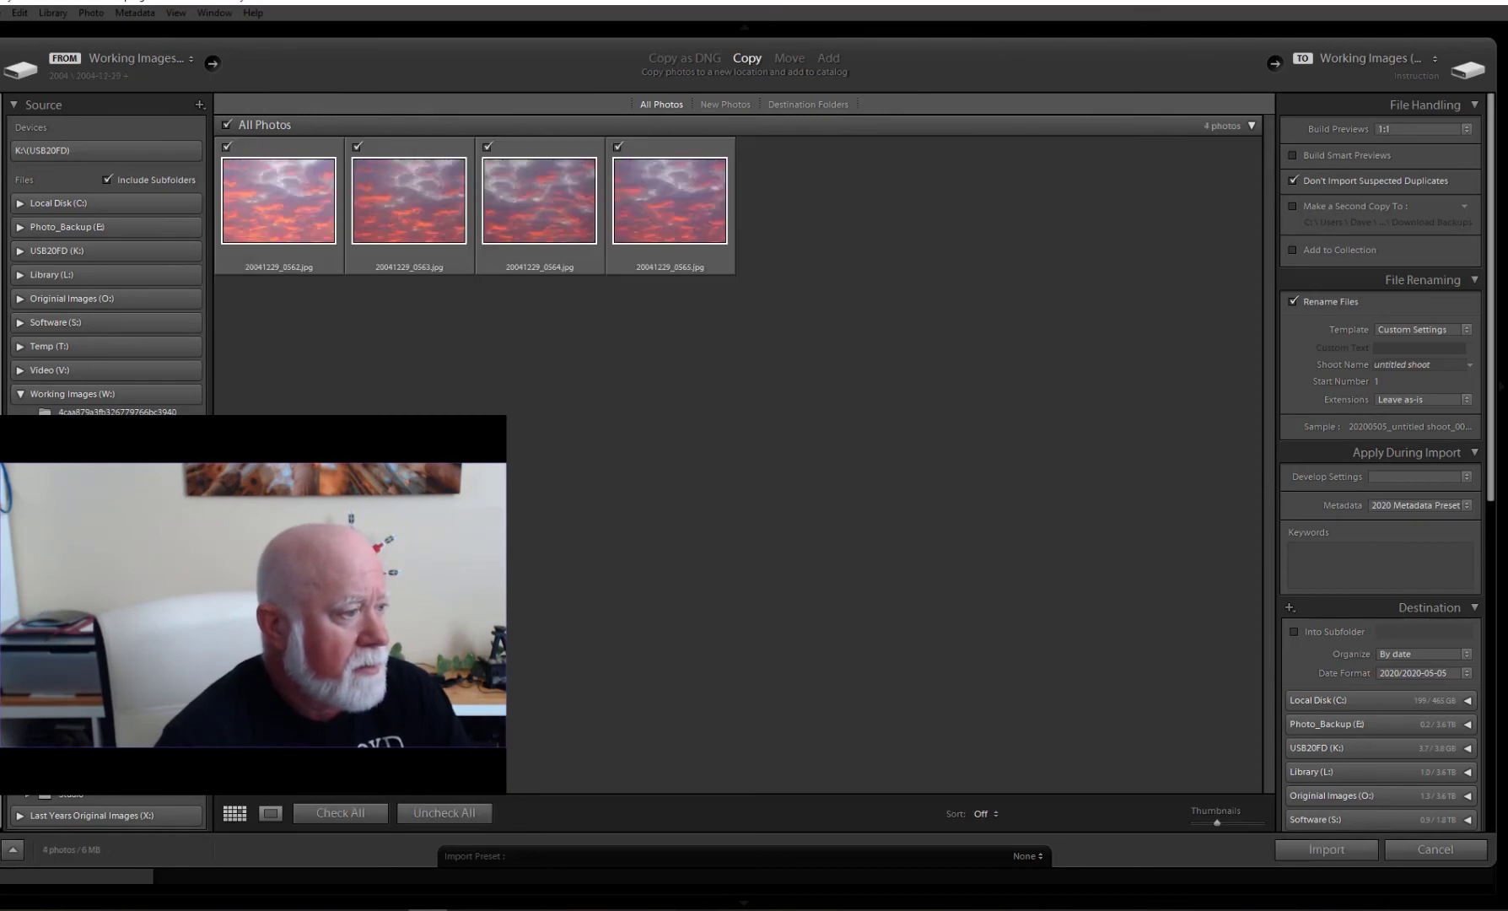
pyautogui.scroll(2, 192, 370)
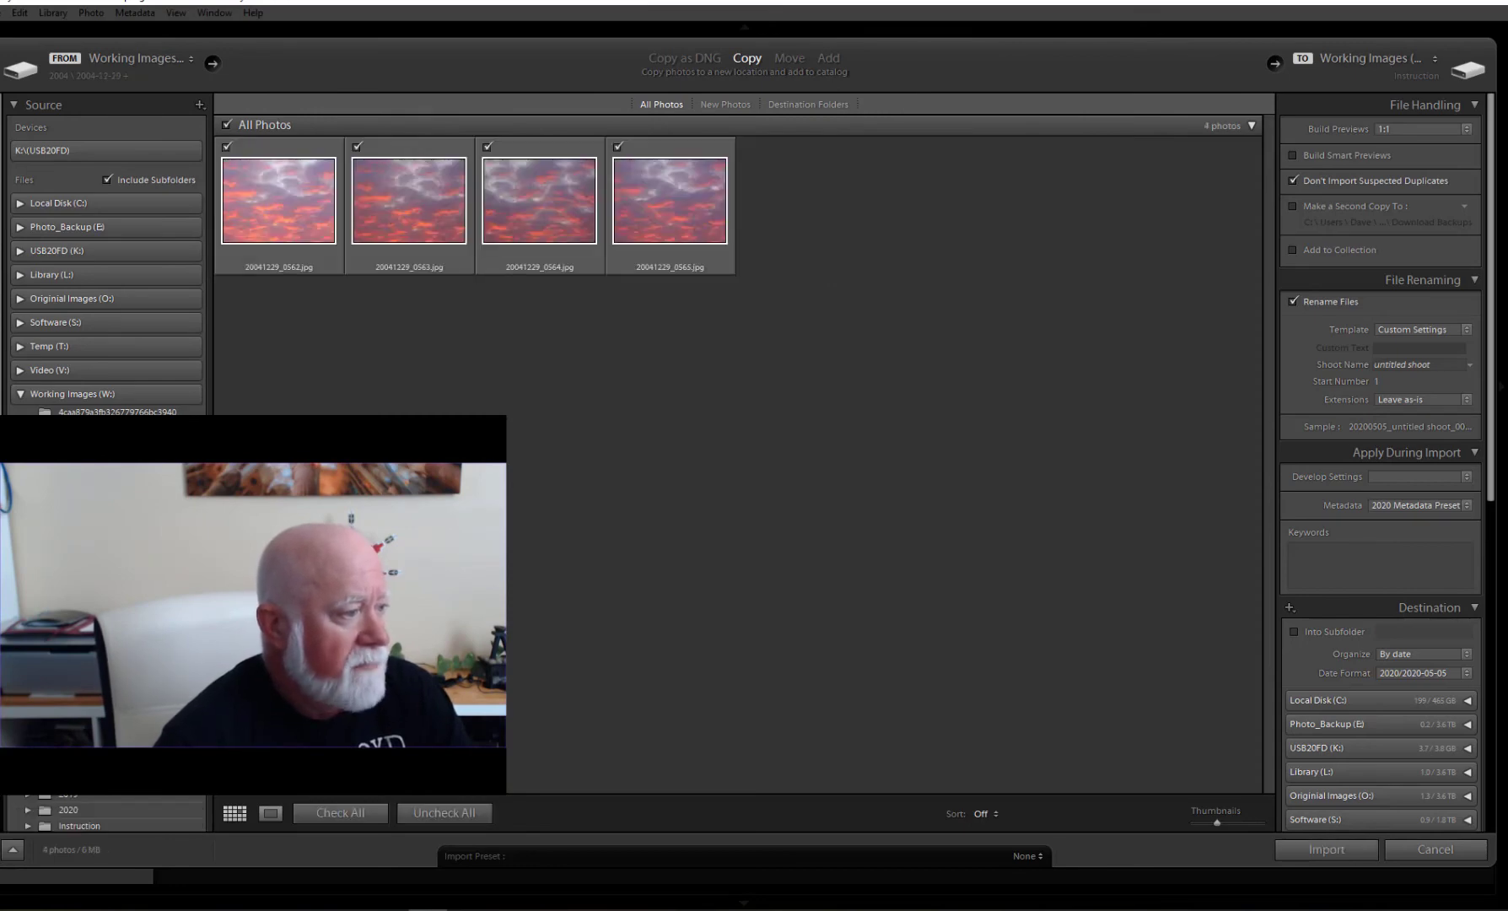
pyautogui.click(280, 242)
pyautogui.keyDown('shift'); pyautogui.click(659, 217); pyautogui.keyUp('shift')
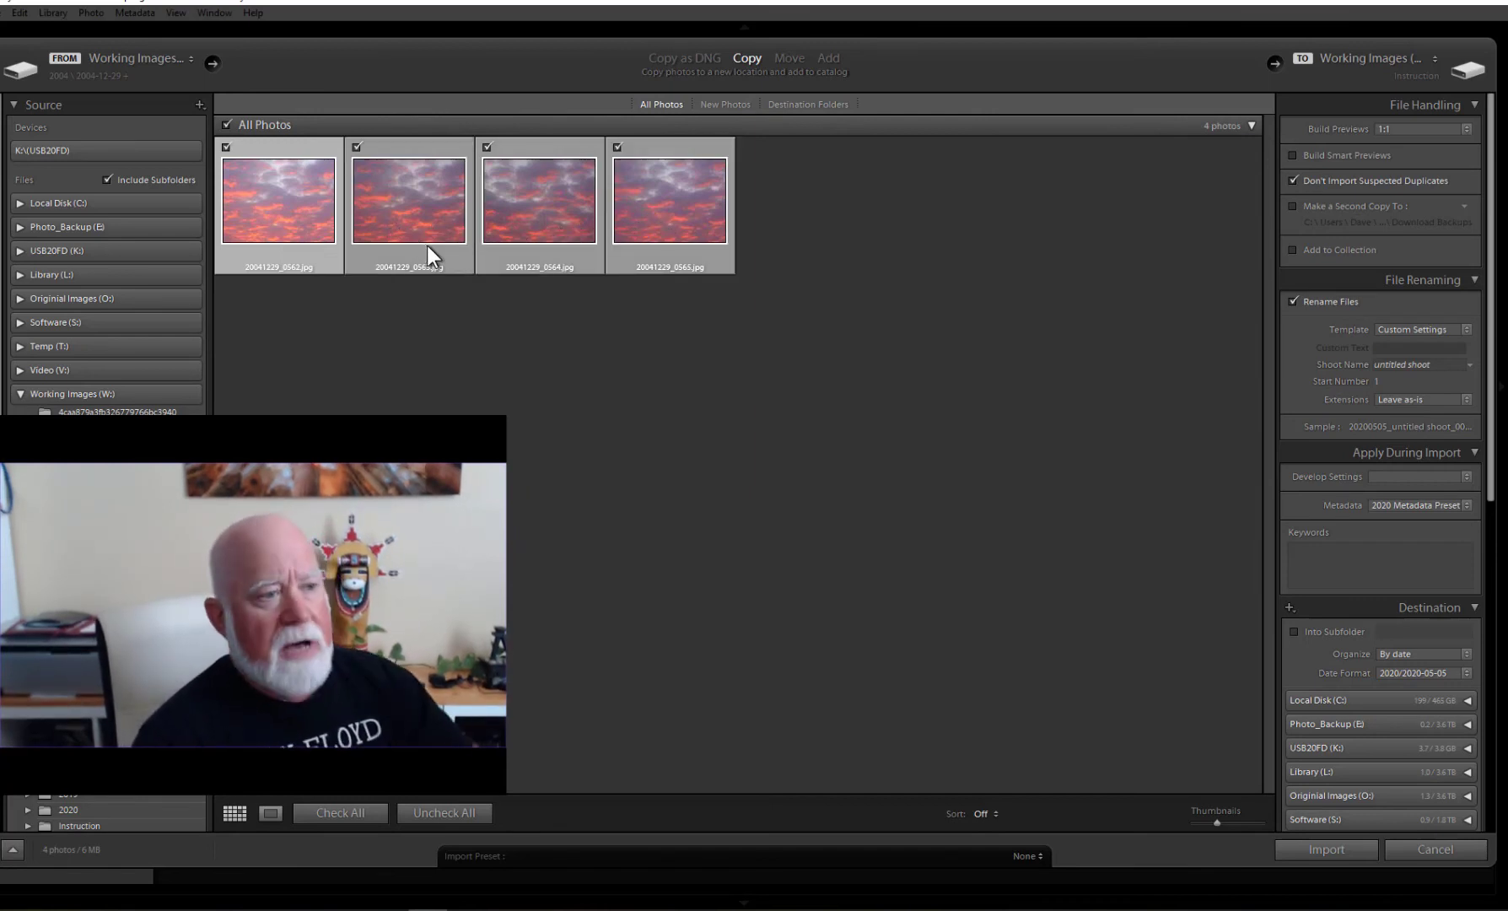
pyautogui.moveTo(712, 264)
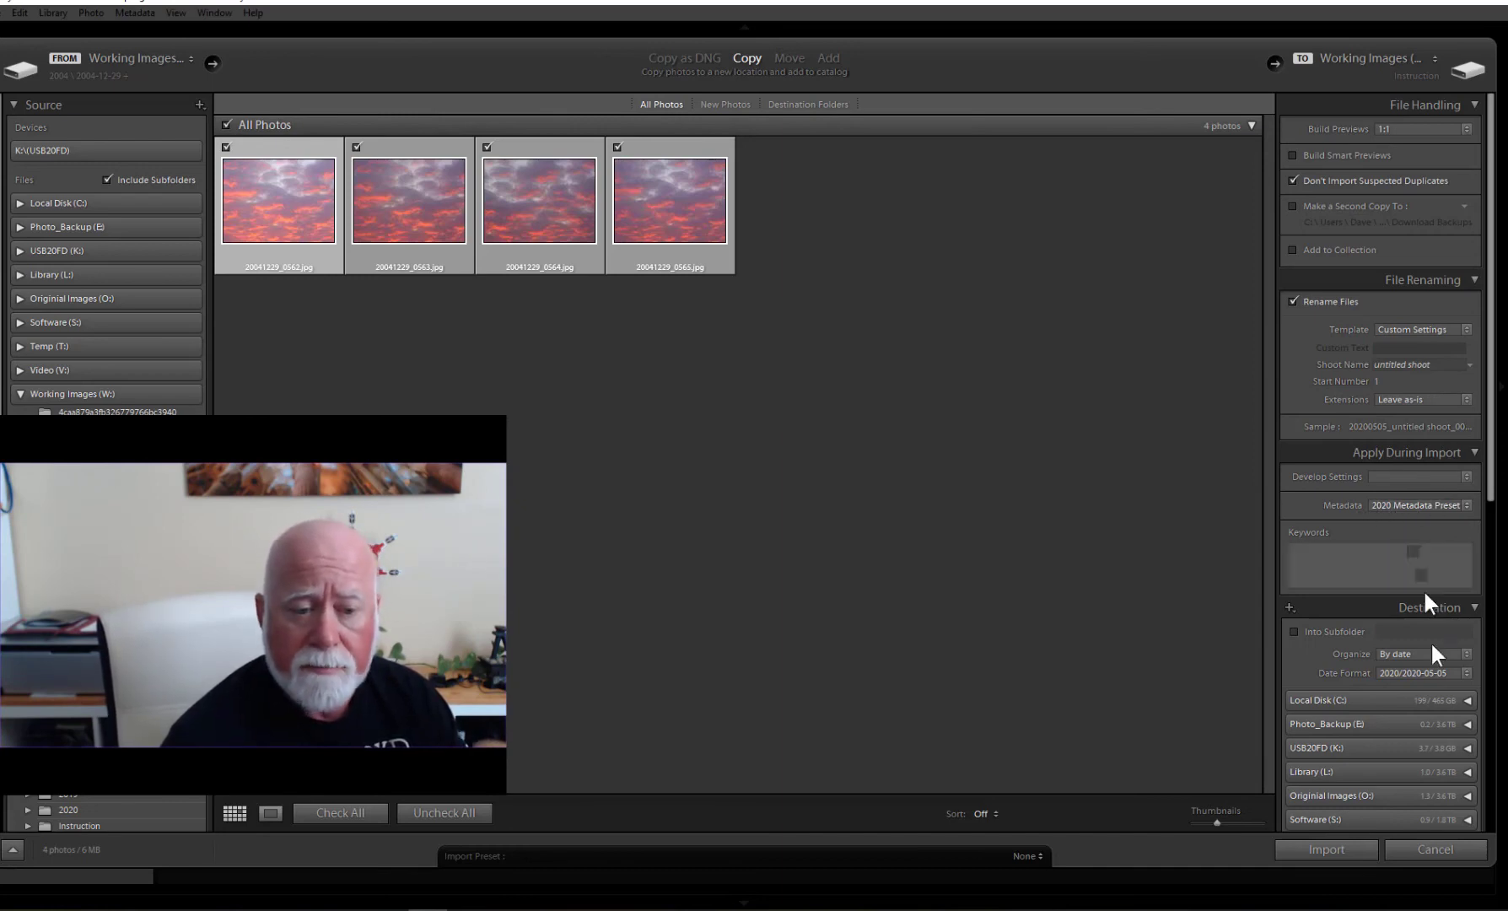
pyautogui.click(1327, 849)
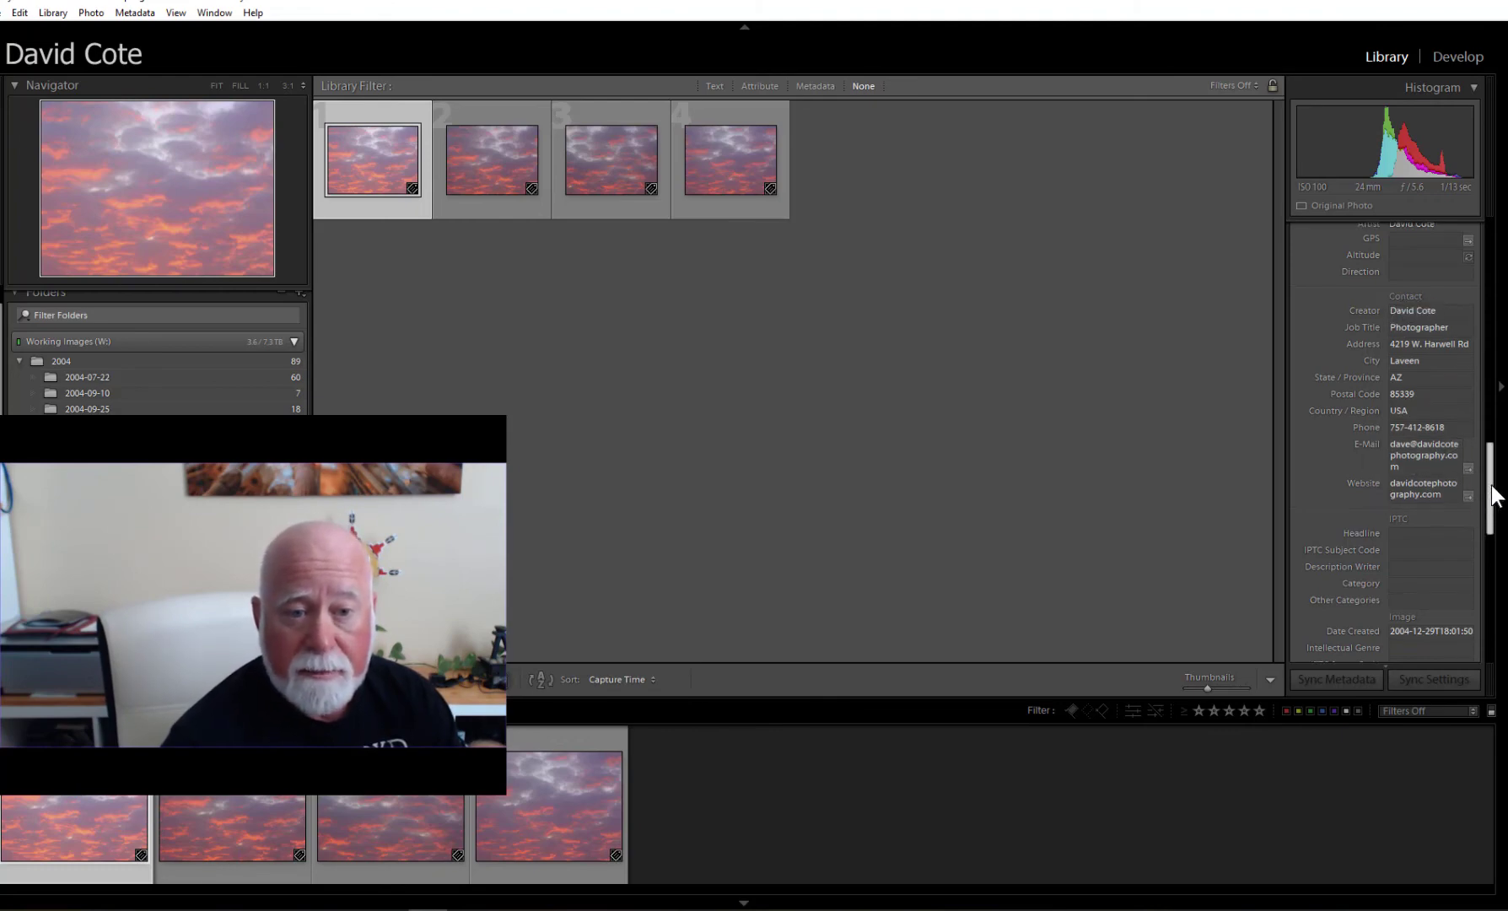
# Confirm each imported sunset photo shows the © 2020 copyright metadata, then reopen Import Photos and Video.
pyautogui.moveTo(1491, 495); pyautogui.dragTo(1489, 597)
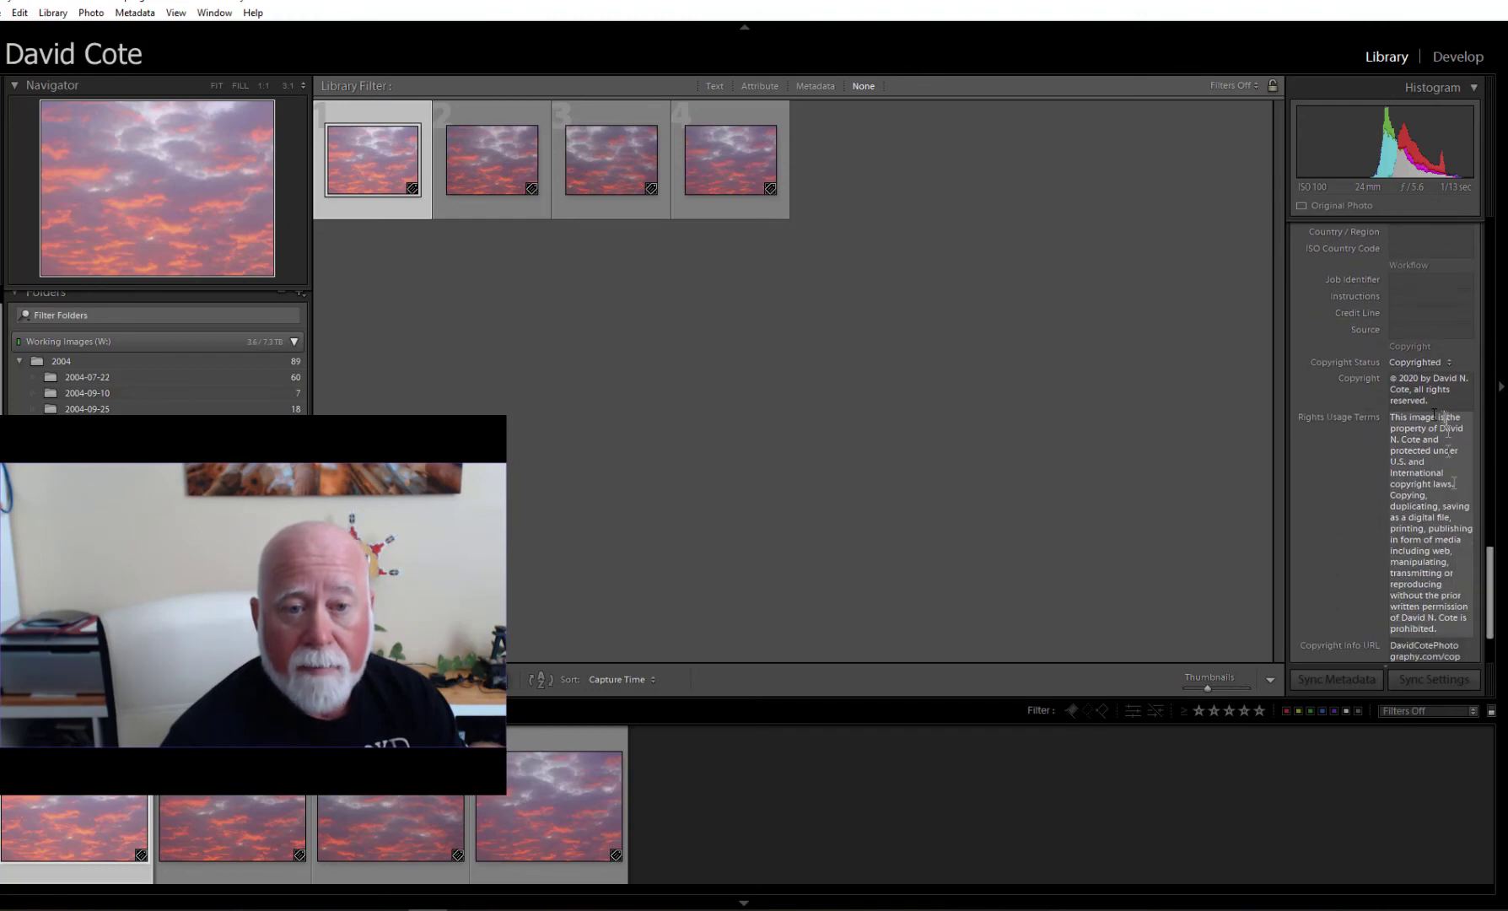
pyautogui.scroll(-3, 1468, 574)
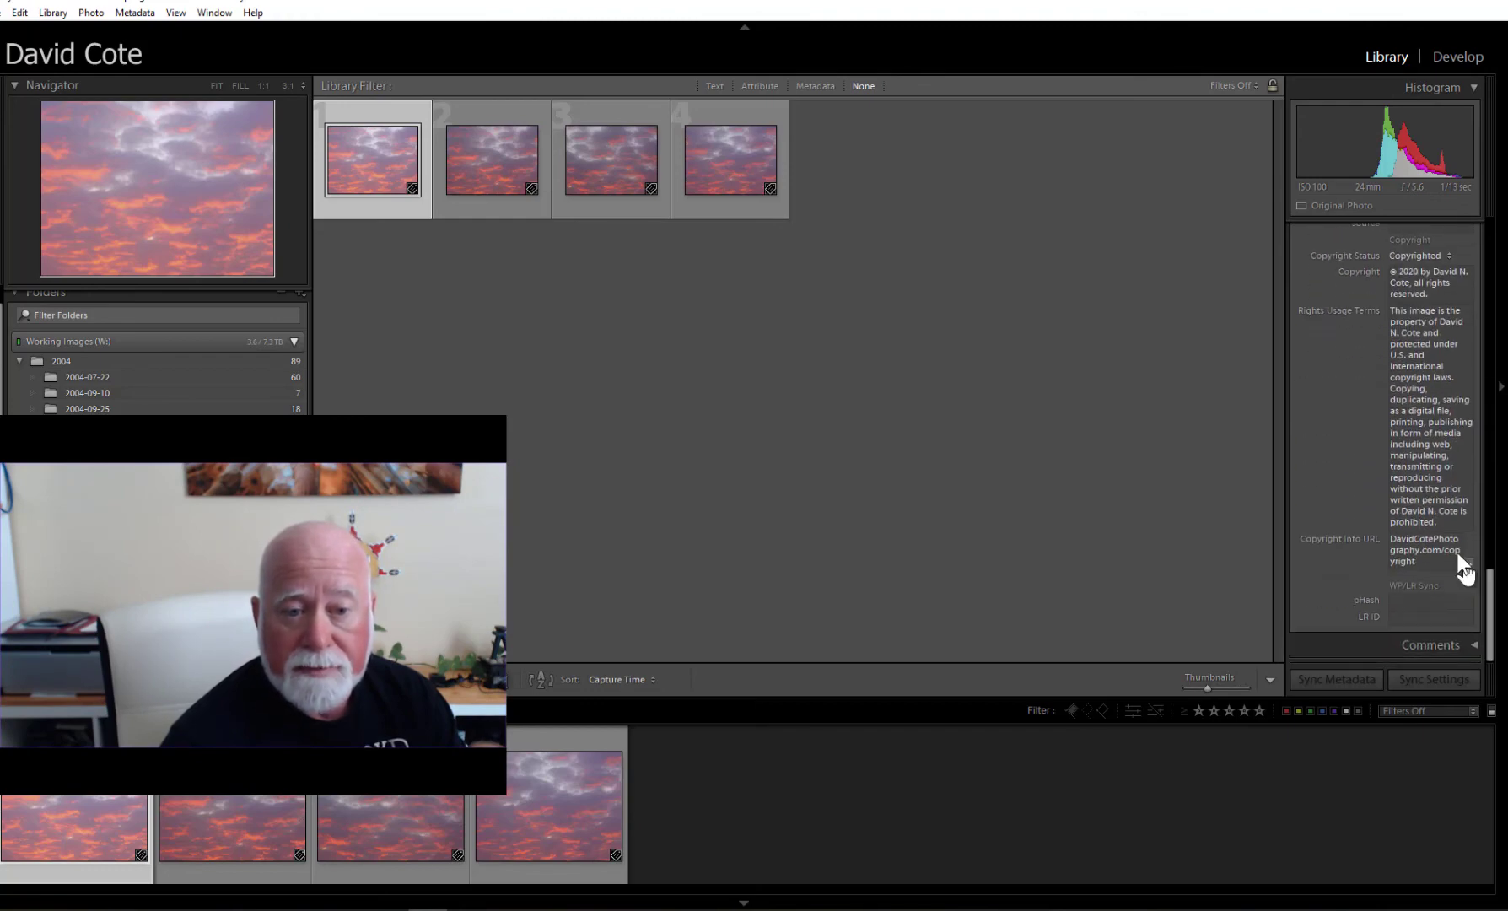
pyautogui.click(515, 808)
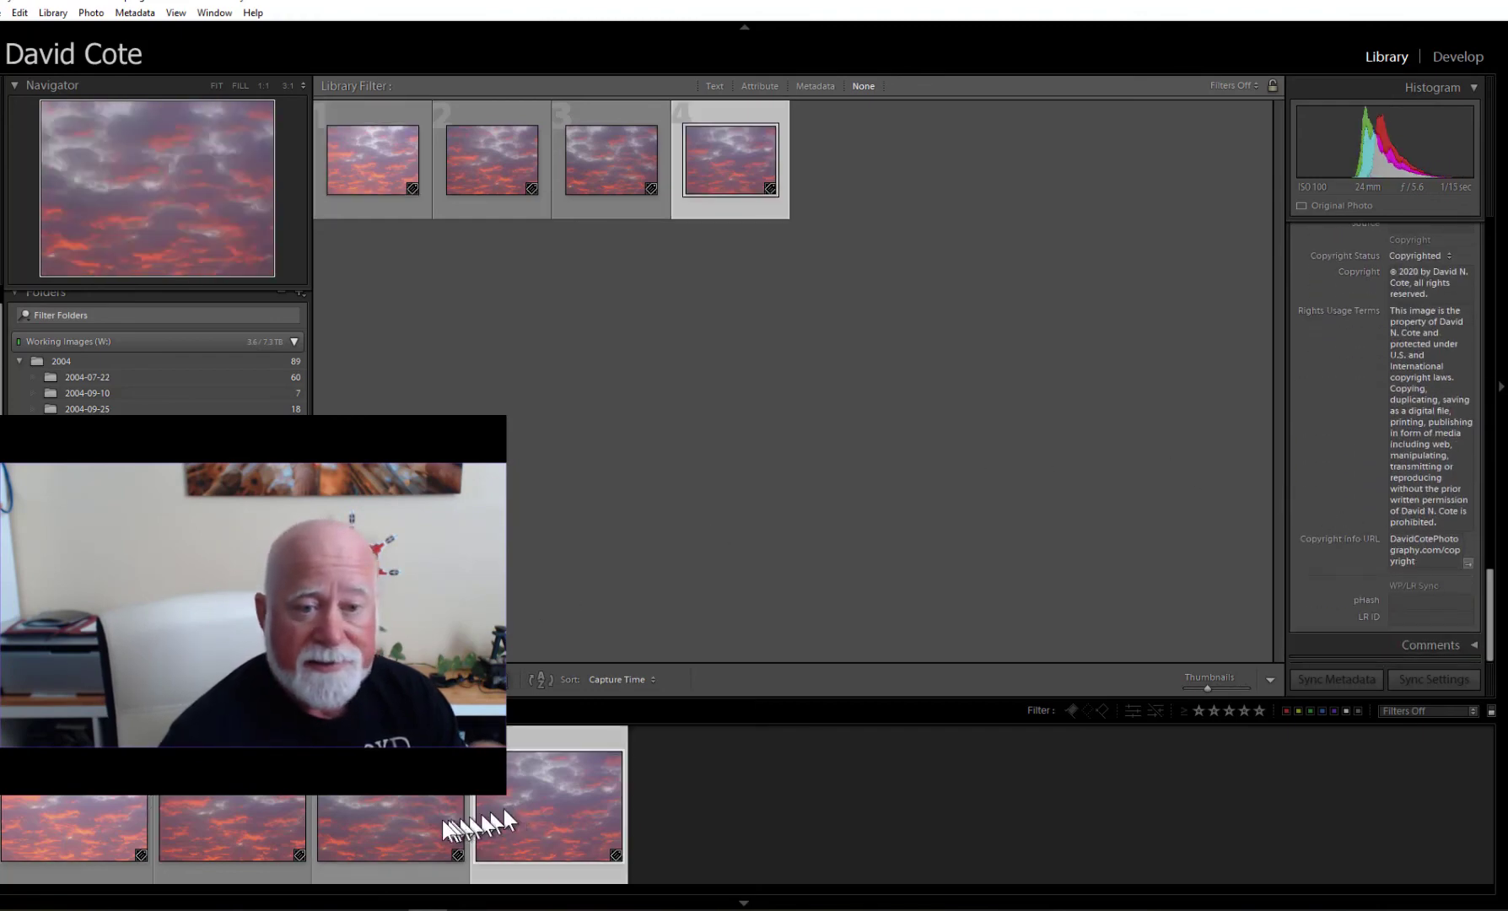
pyautogui.click(413, 817)
pyautogui.click(202, 815)
pyautogui.click(75, 808)
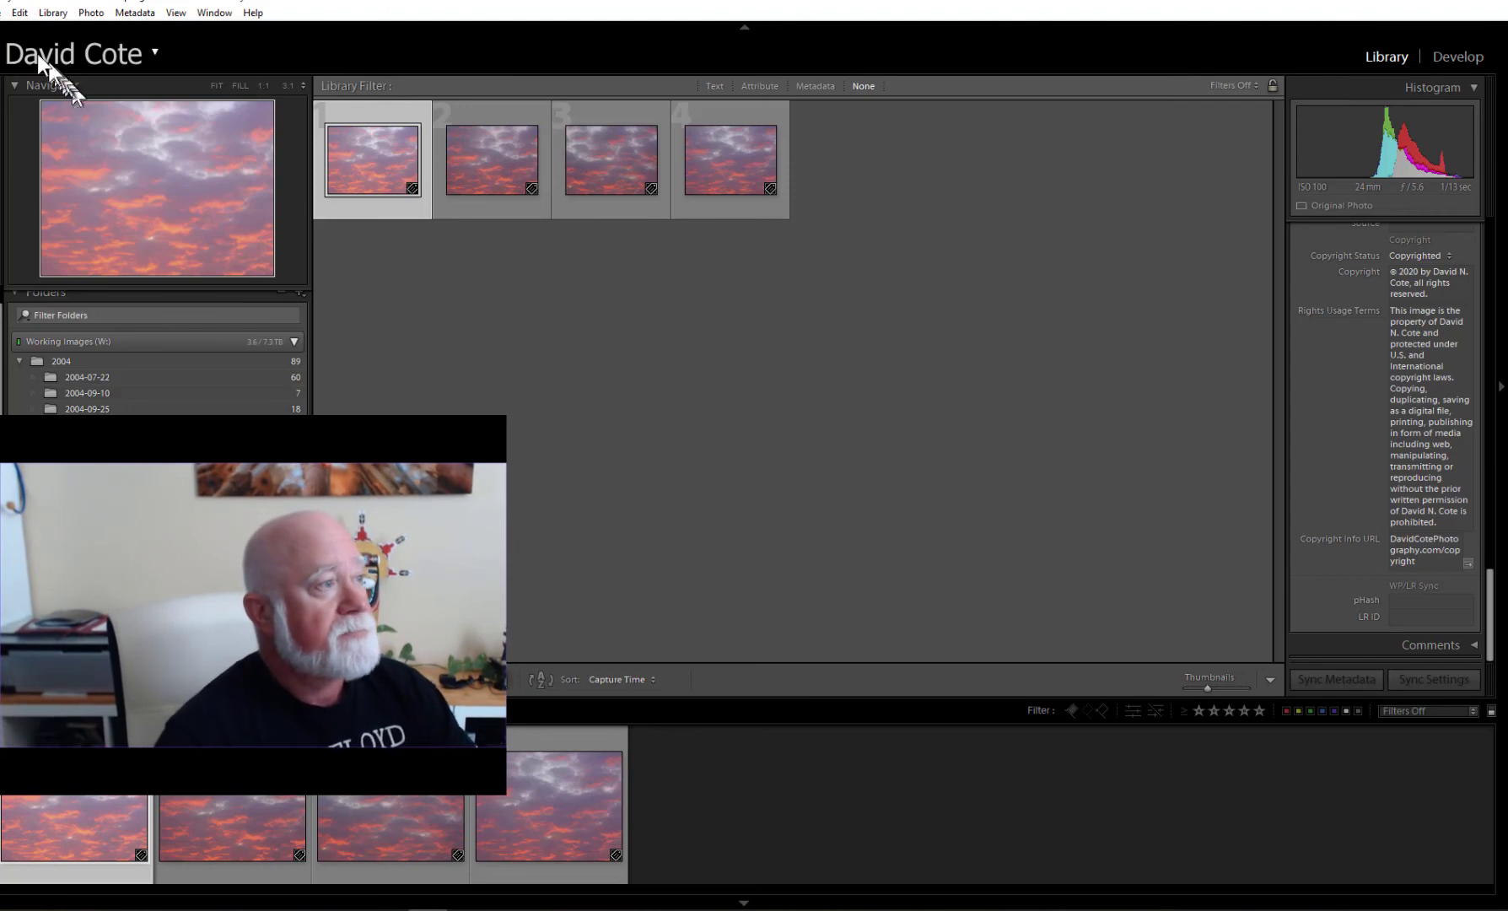
pyautogui.click(2, 12)
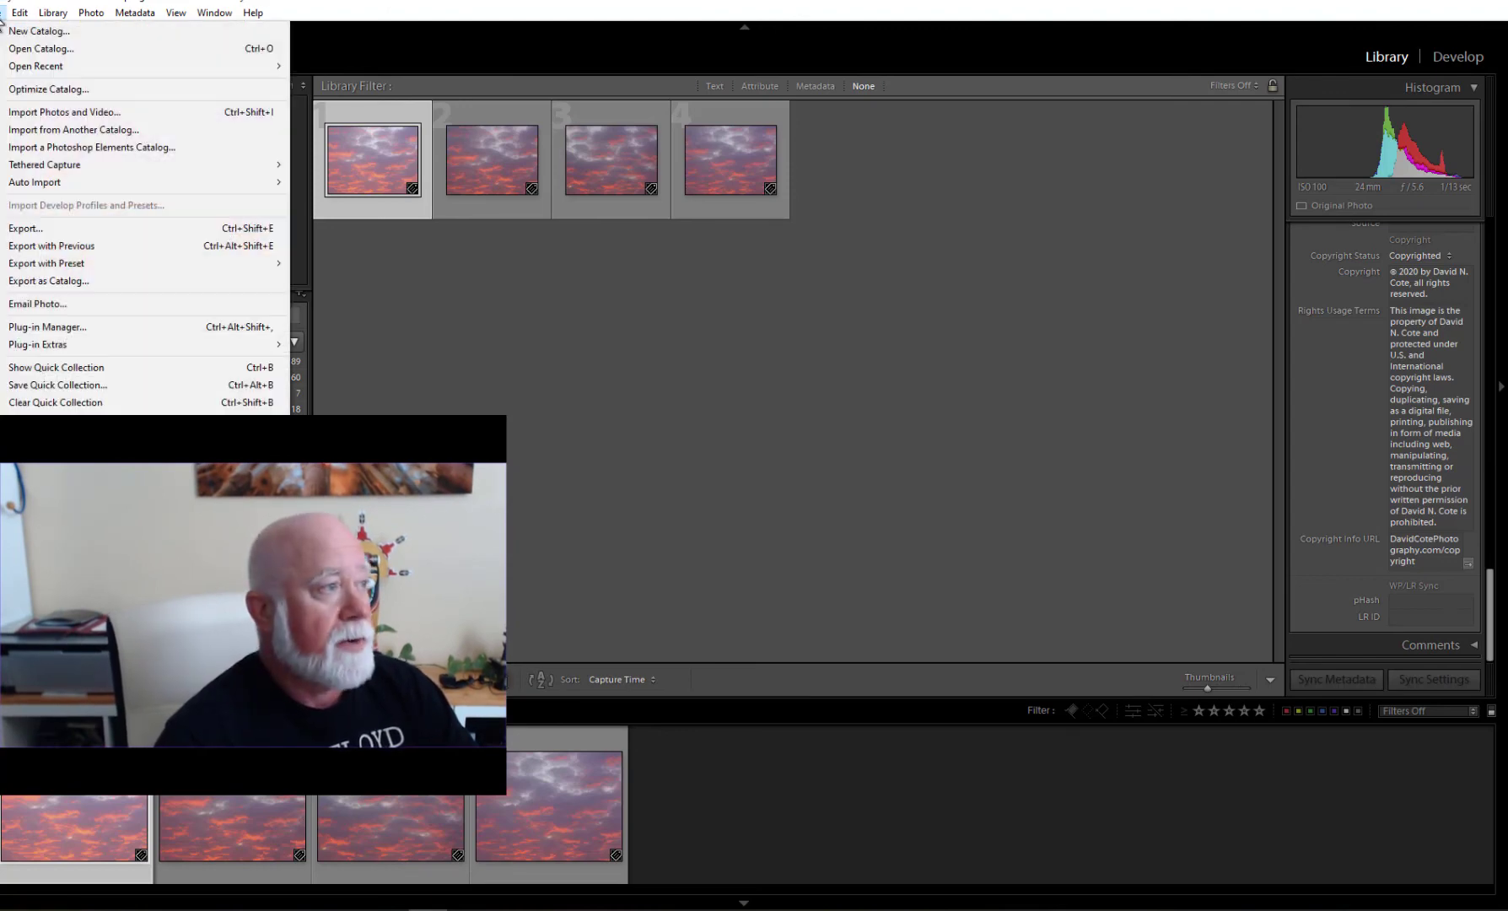
pyautogui.click(18, 114)
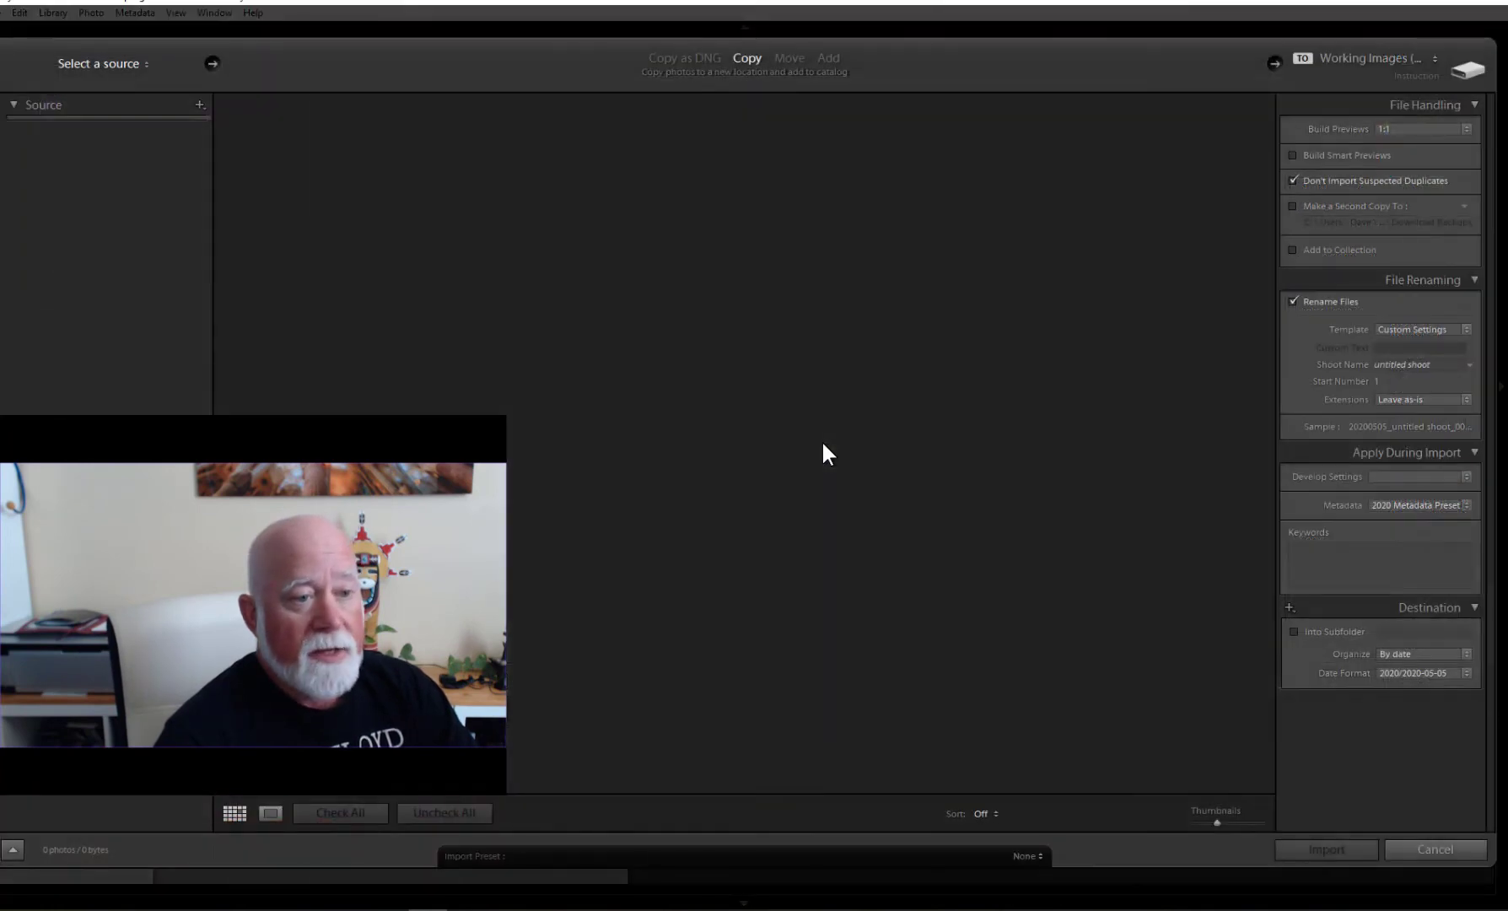